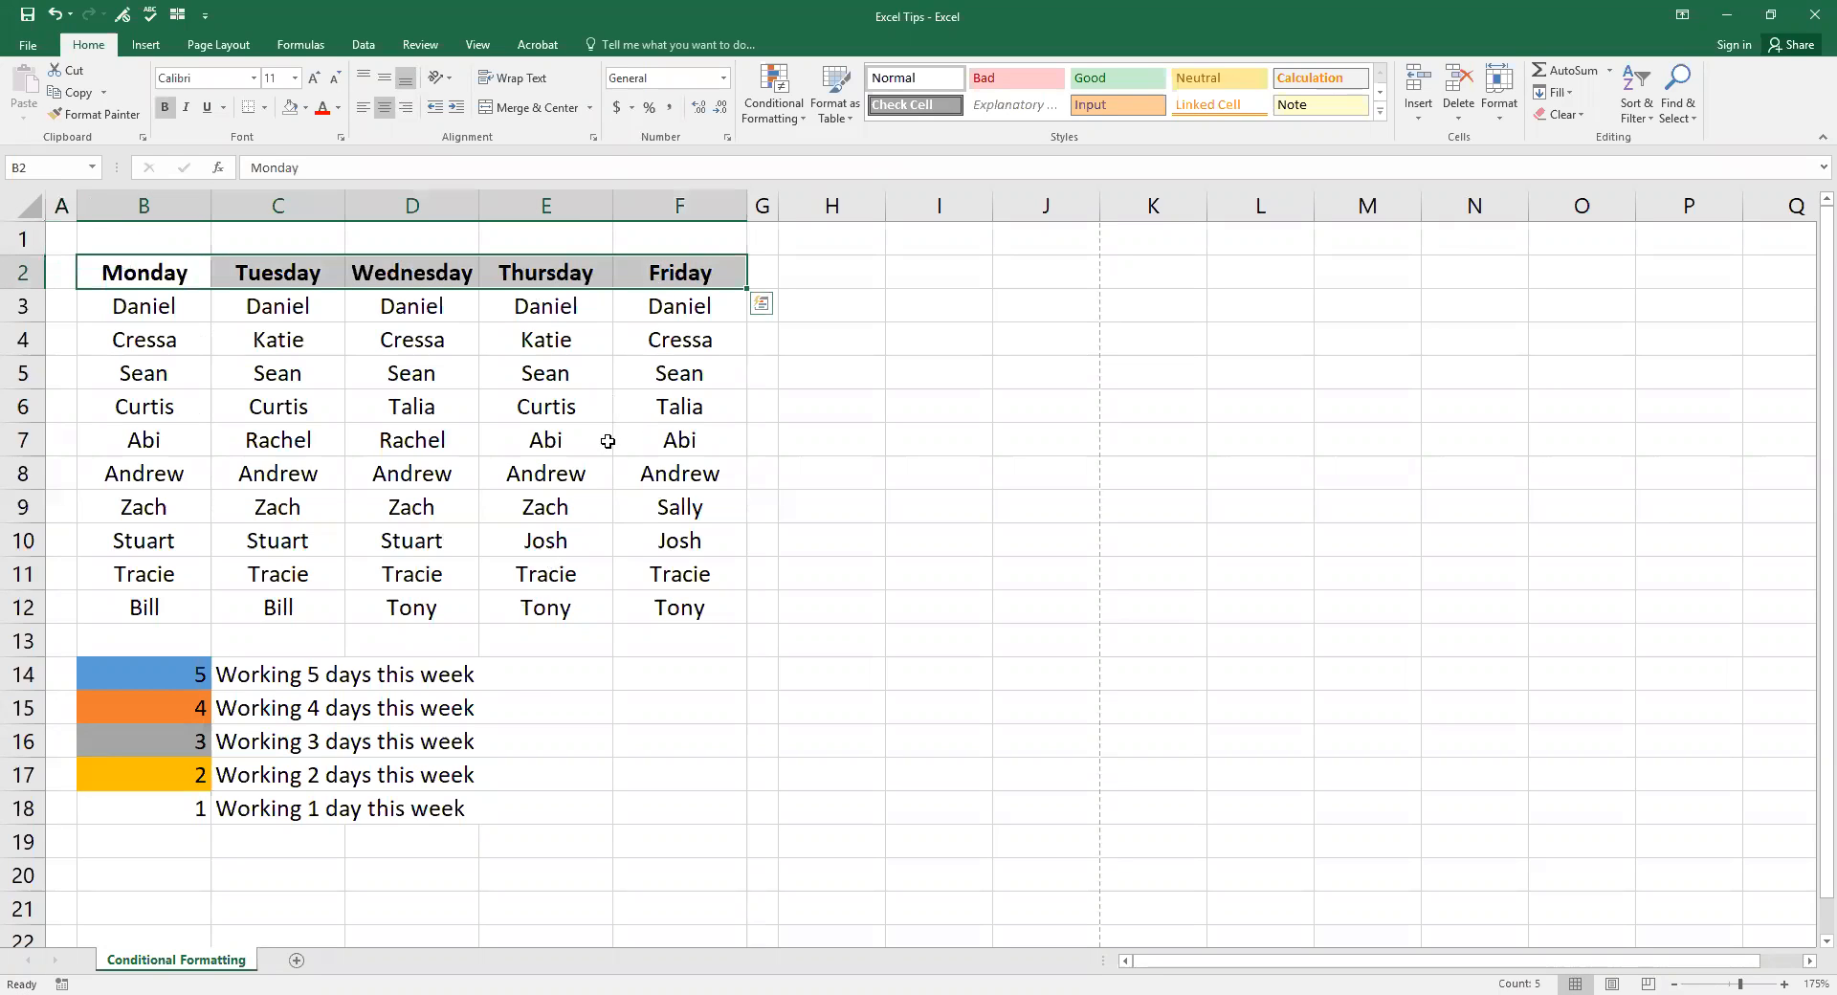
# Step: Inspect the Monday column B3:B12 and the colour key labels and values in B14:C18
pyautogui.click(148, 311)
pyautogui.moveTo(149, 311); pyautogui.dragTo(167, 599)
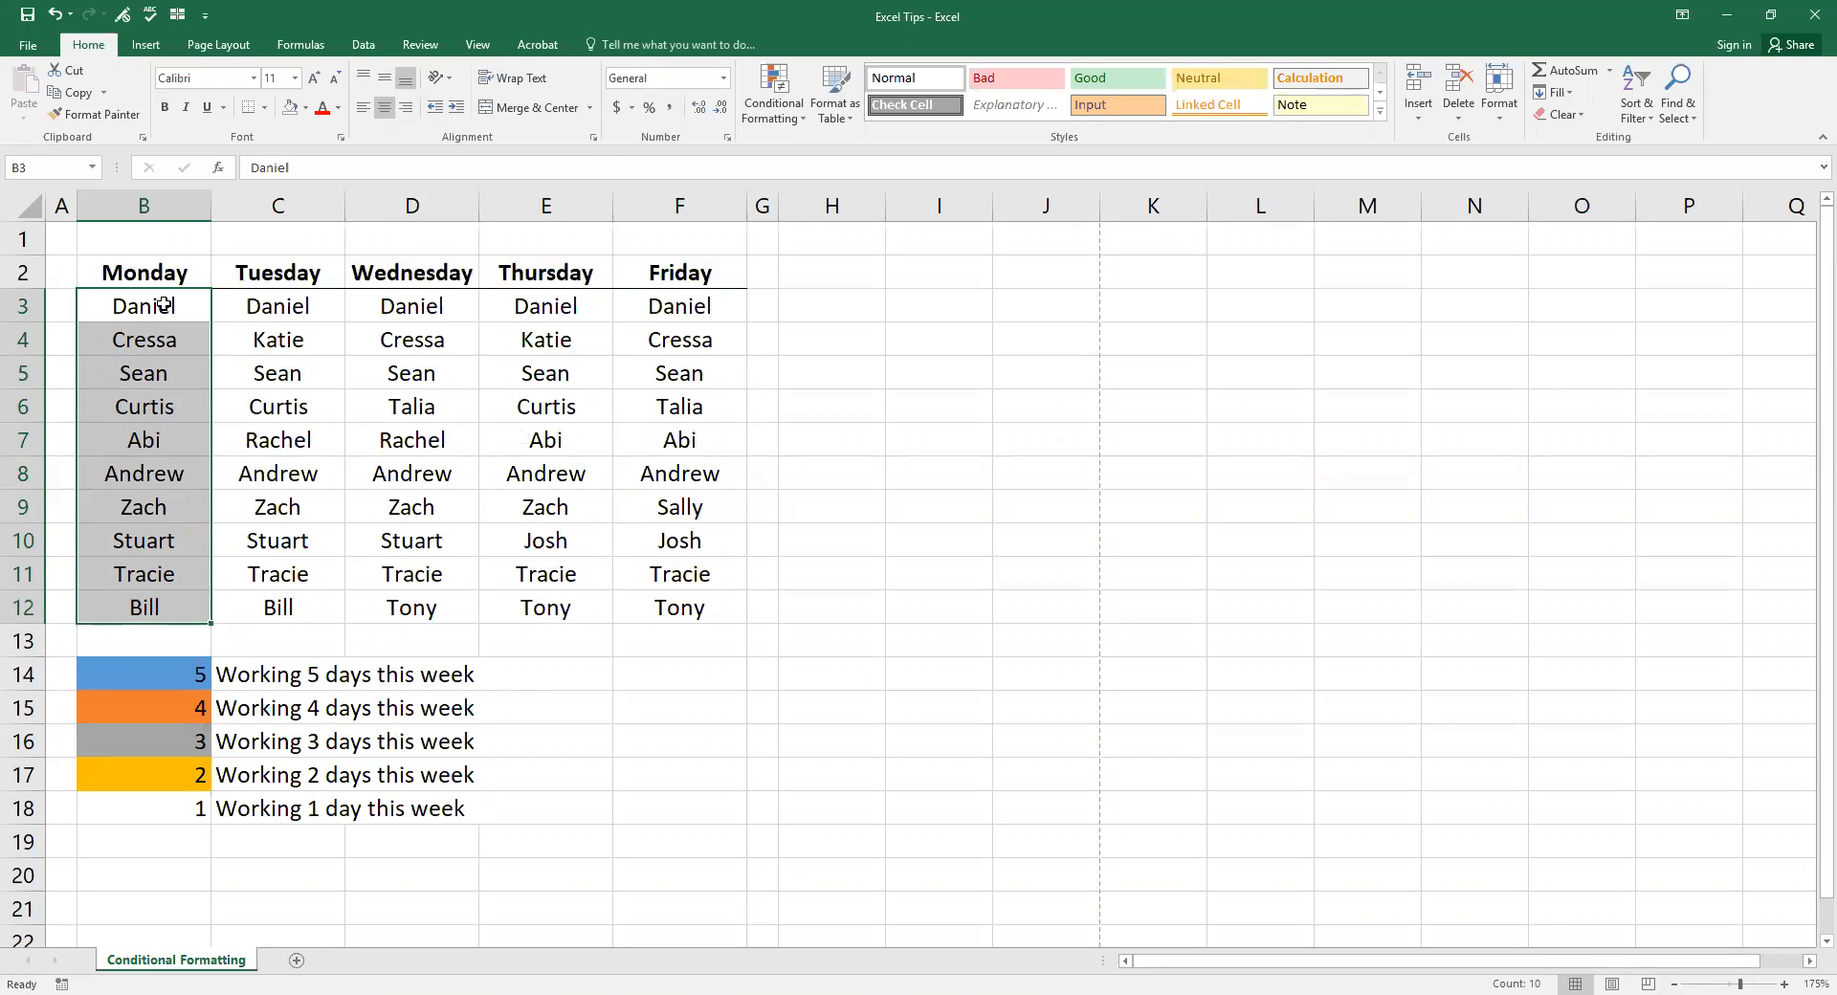
pyautogui.click(273, 681)
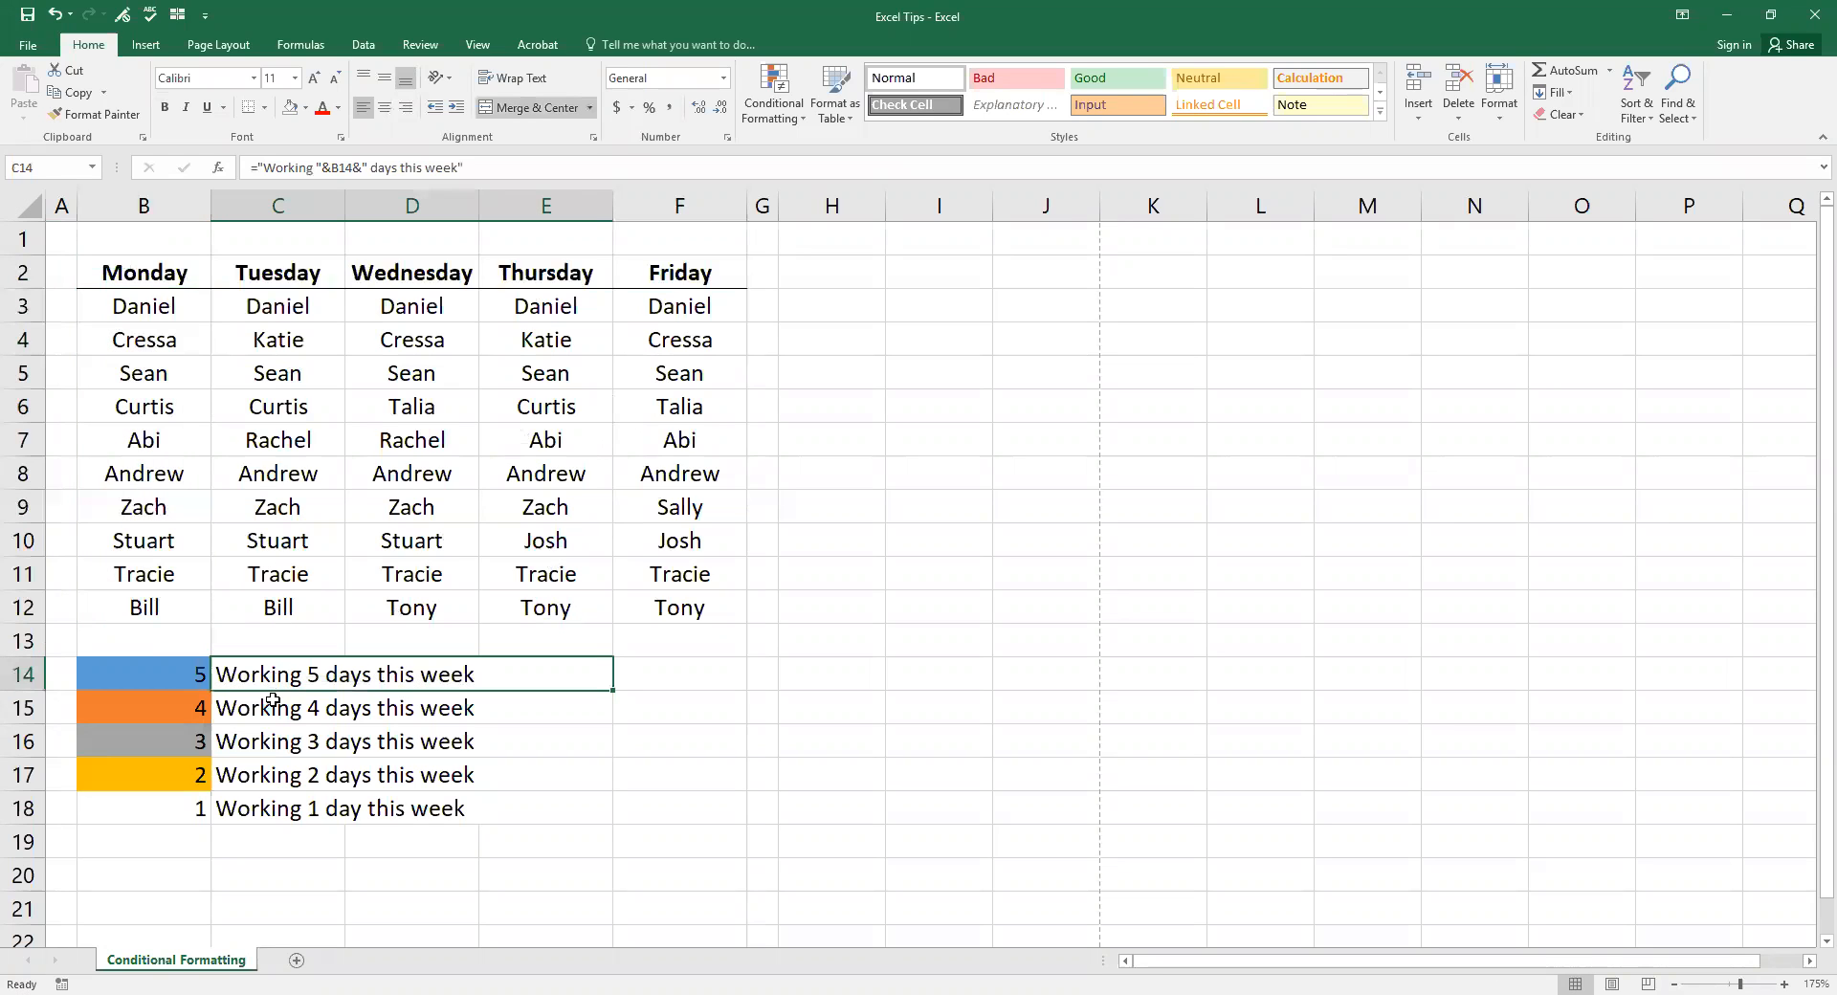
pyautogui.click(273, 706)
pyautogui.click(287, 741)
pyautogui.click(285, 784)
pyautogui.click(287, 810)
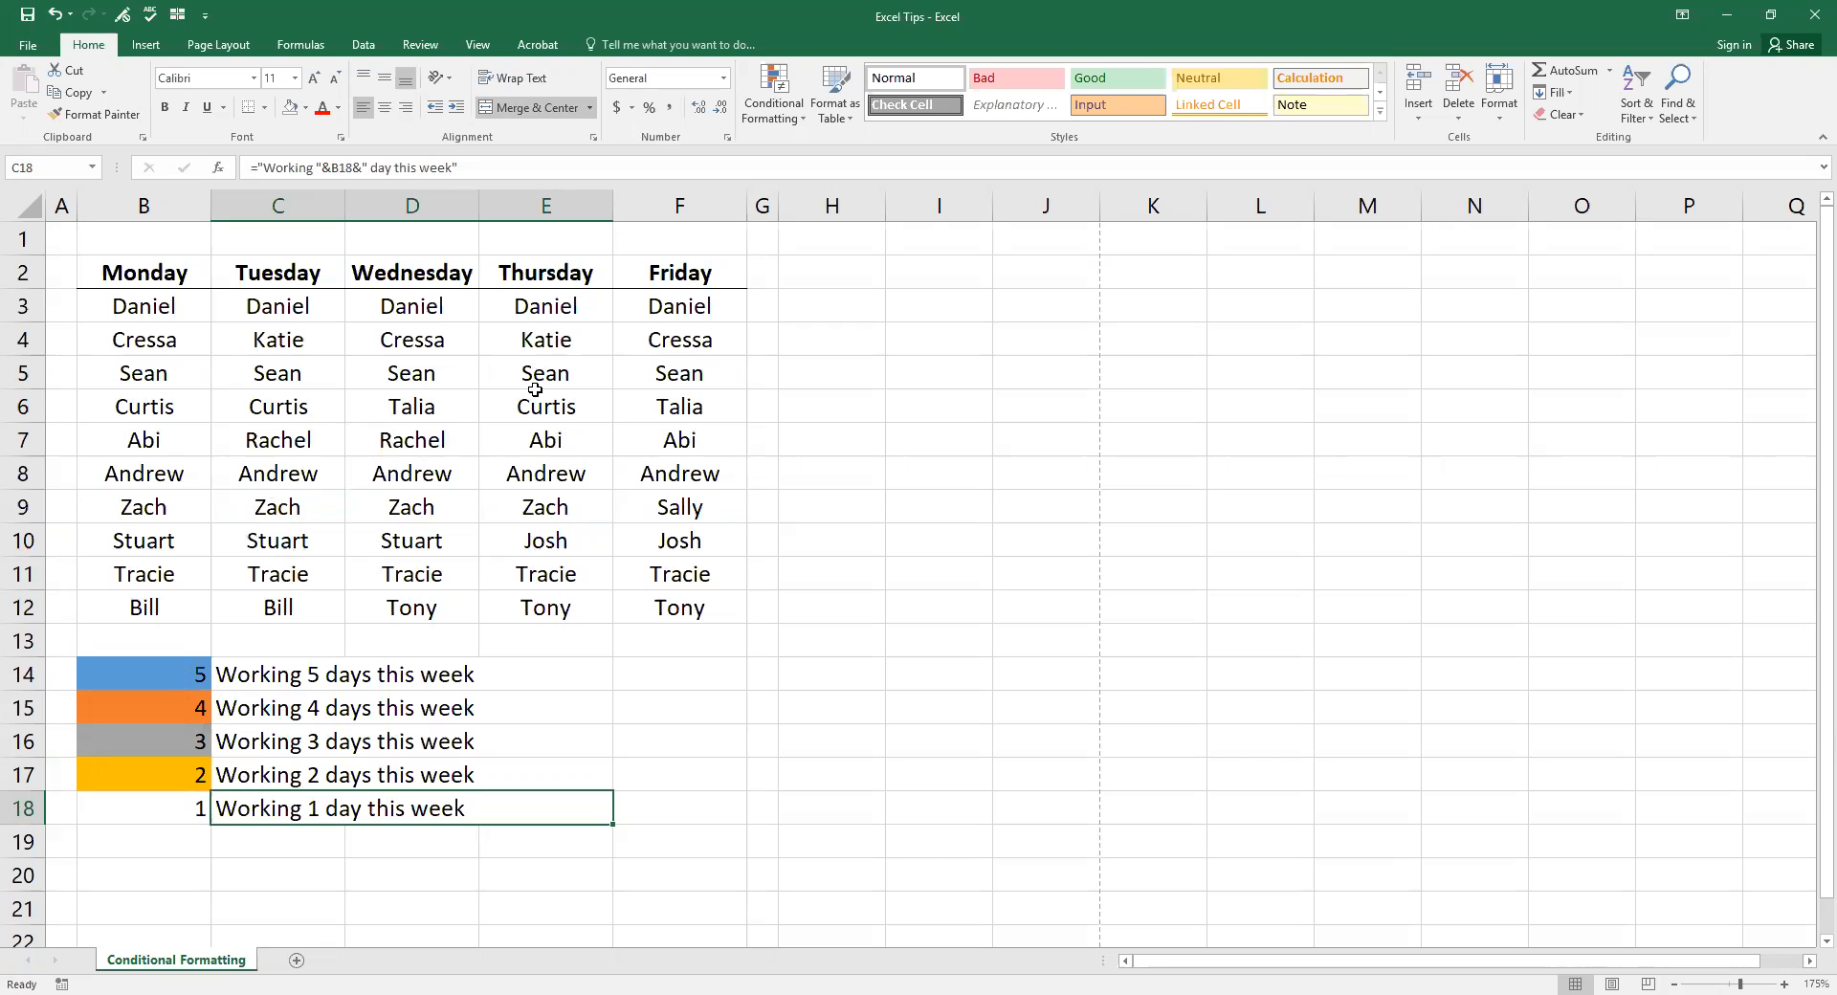
pyautogui.click(173, 674)
pyautogui.click(171, 706)
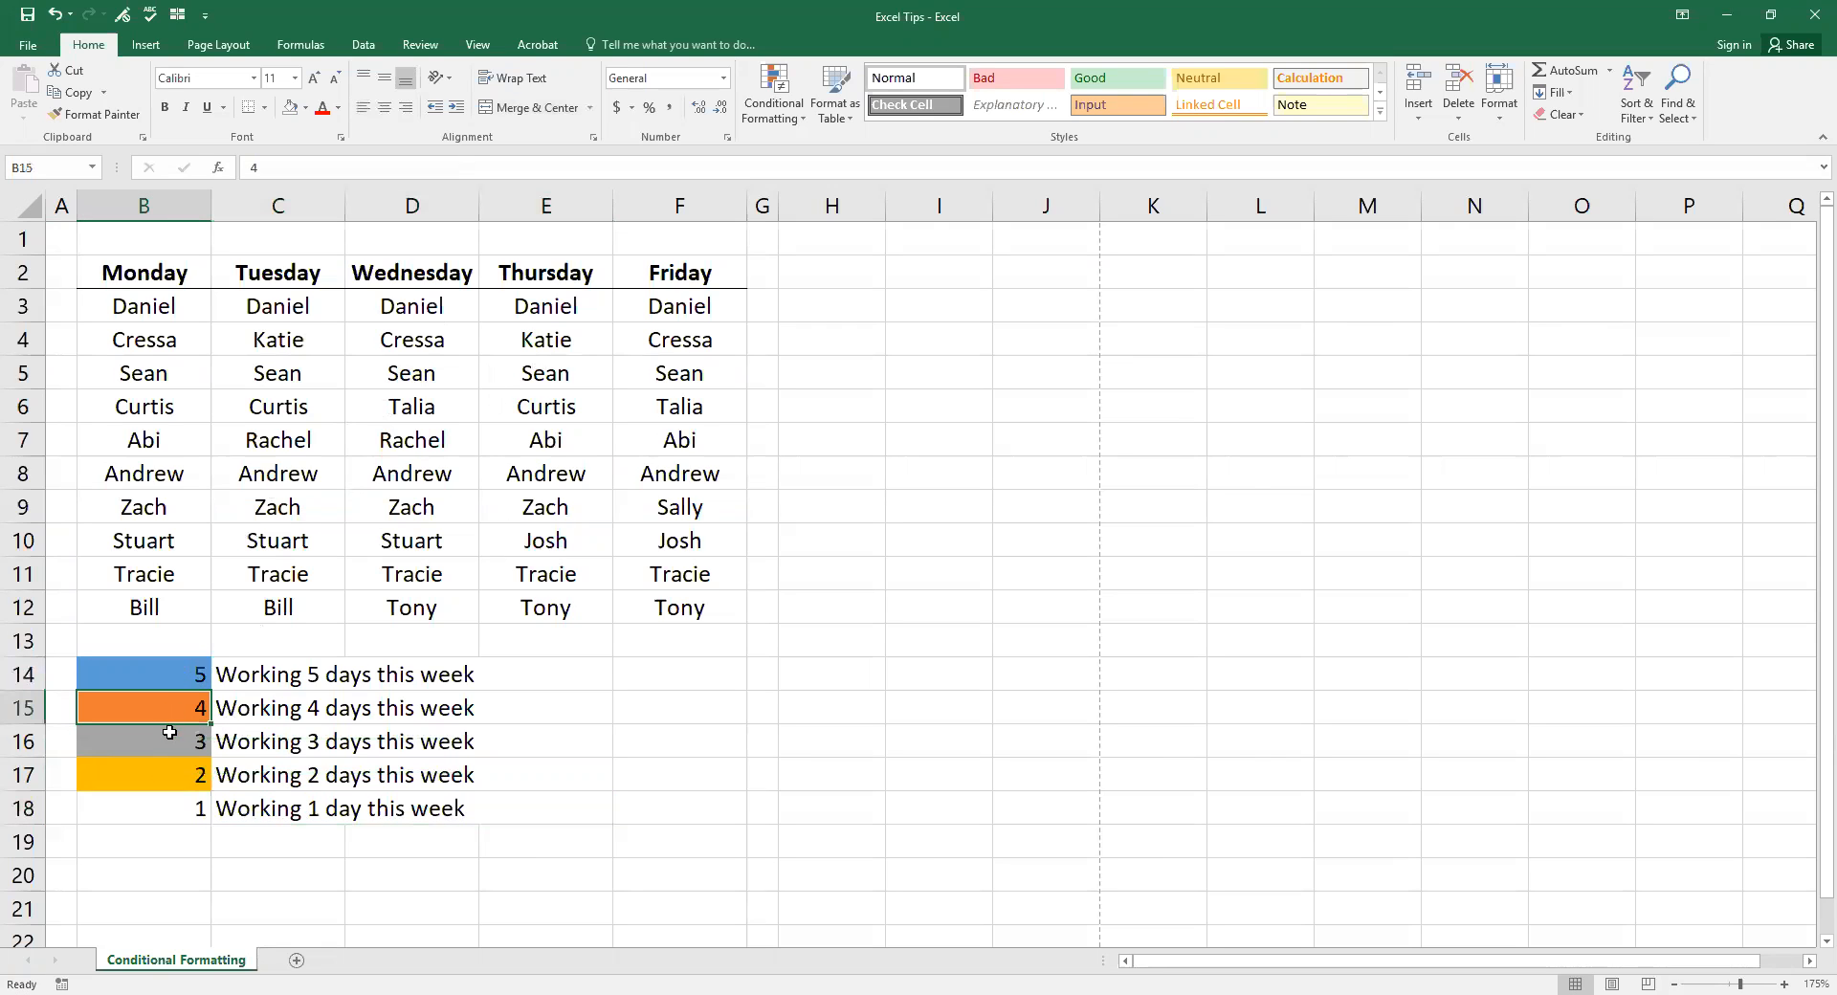
pyautogui.click(161, 681)
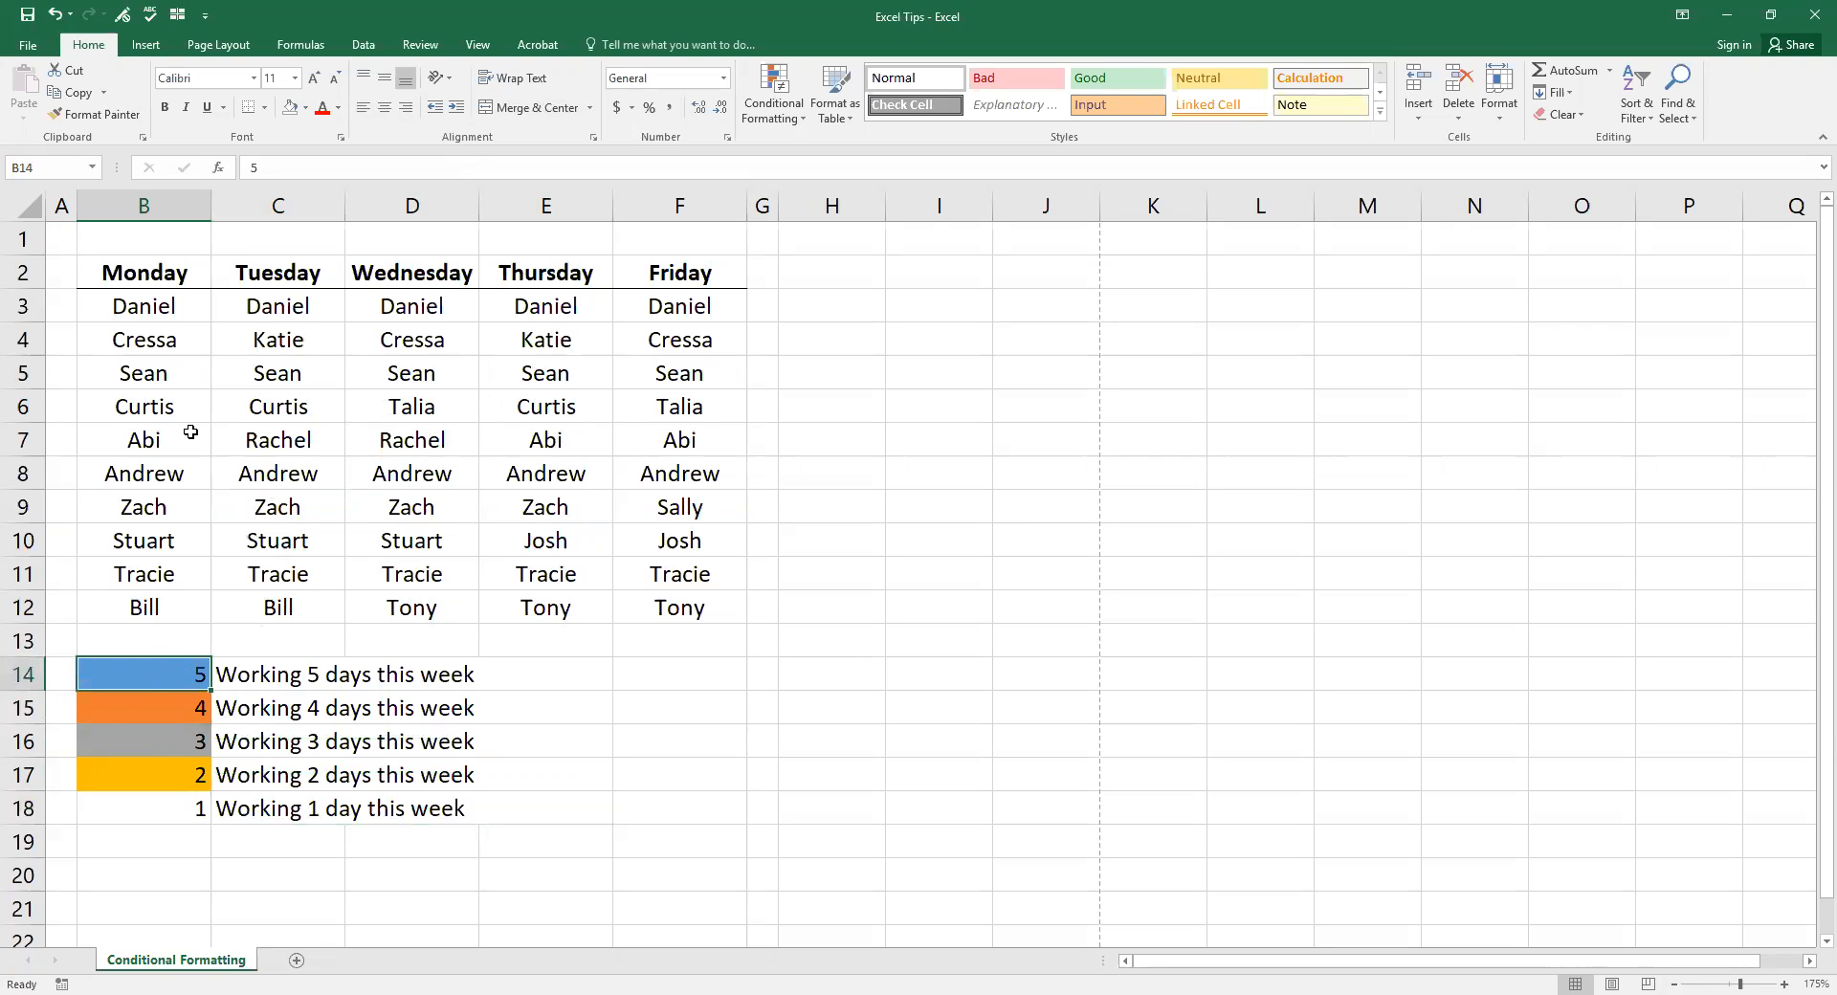
# Step: Point out example entries for each day count: four-day B9:E9, three-day, two-day, one-day F9
pyautogui.moveTo(182, 306); pyautogui.dragTo(674, 307)
pyautogui.click(151, 705)
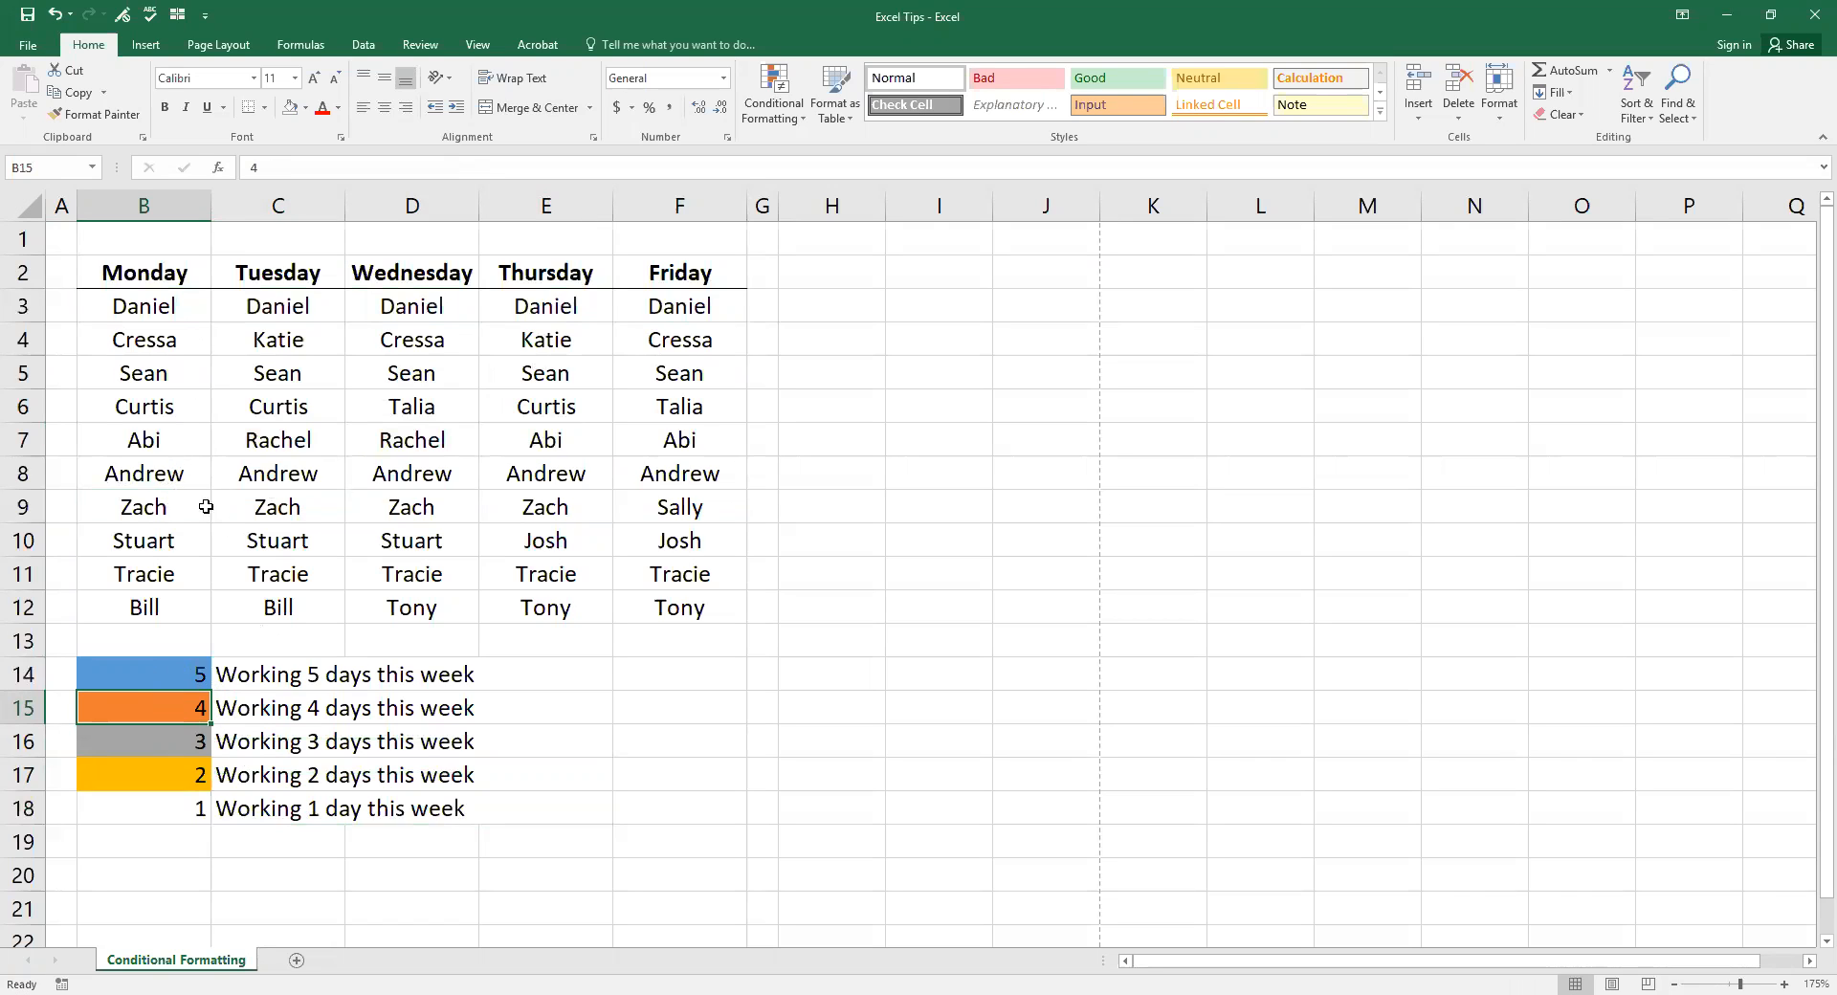
pyautogui.moveTo(171, 507); pyautogui.dragTo(550, 507)
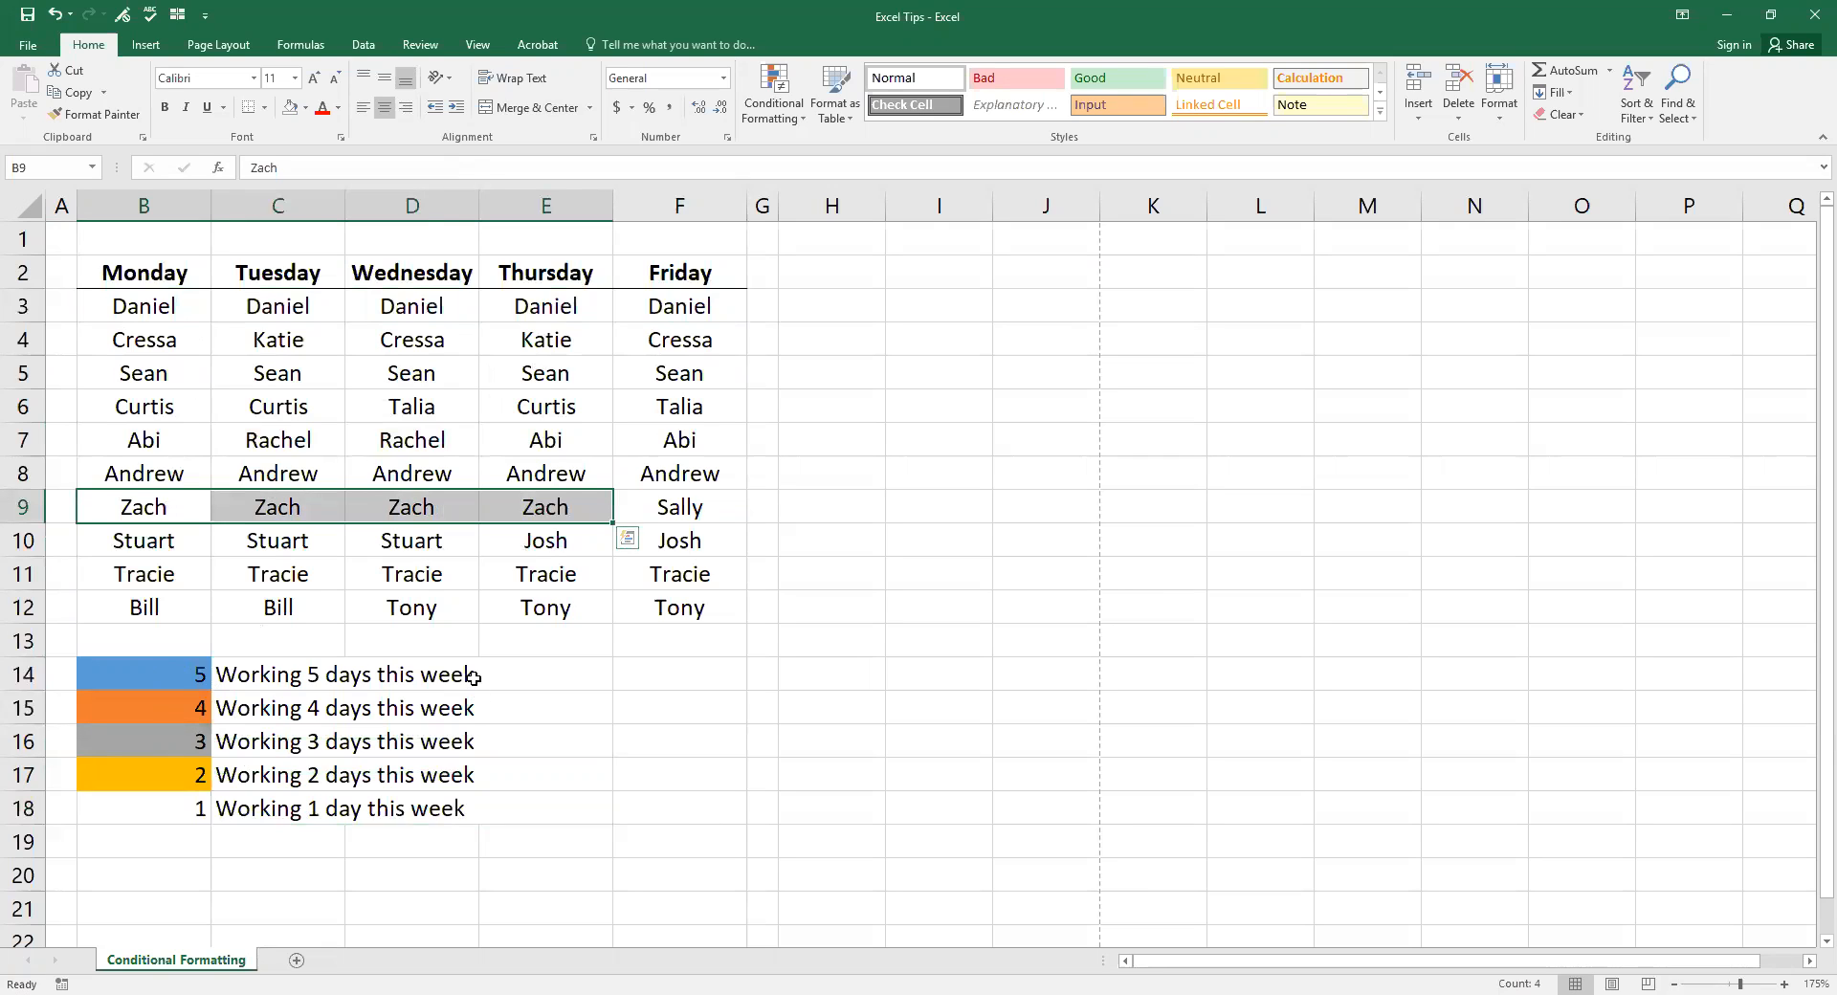
pyautogui.click(144, 440)
pyautogui.keyDown('ctrl'); pyautogui.moveTo(599, 446); pyautogui.dragTo(675, 443); pyautogui.keyUp('ctrl')
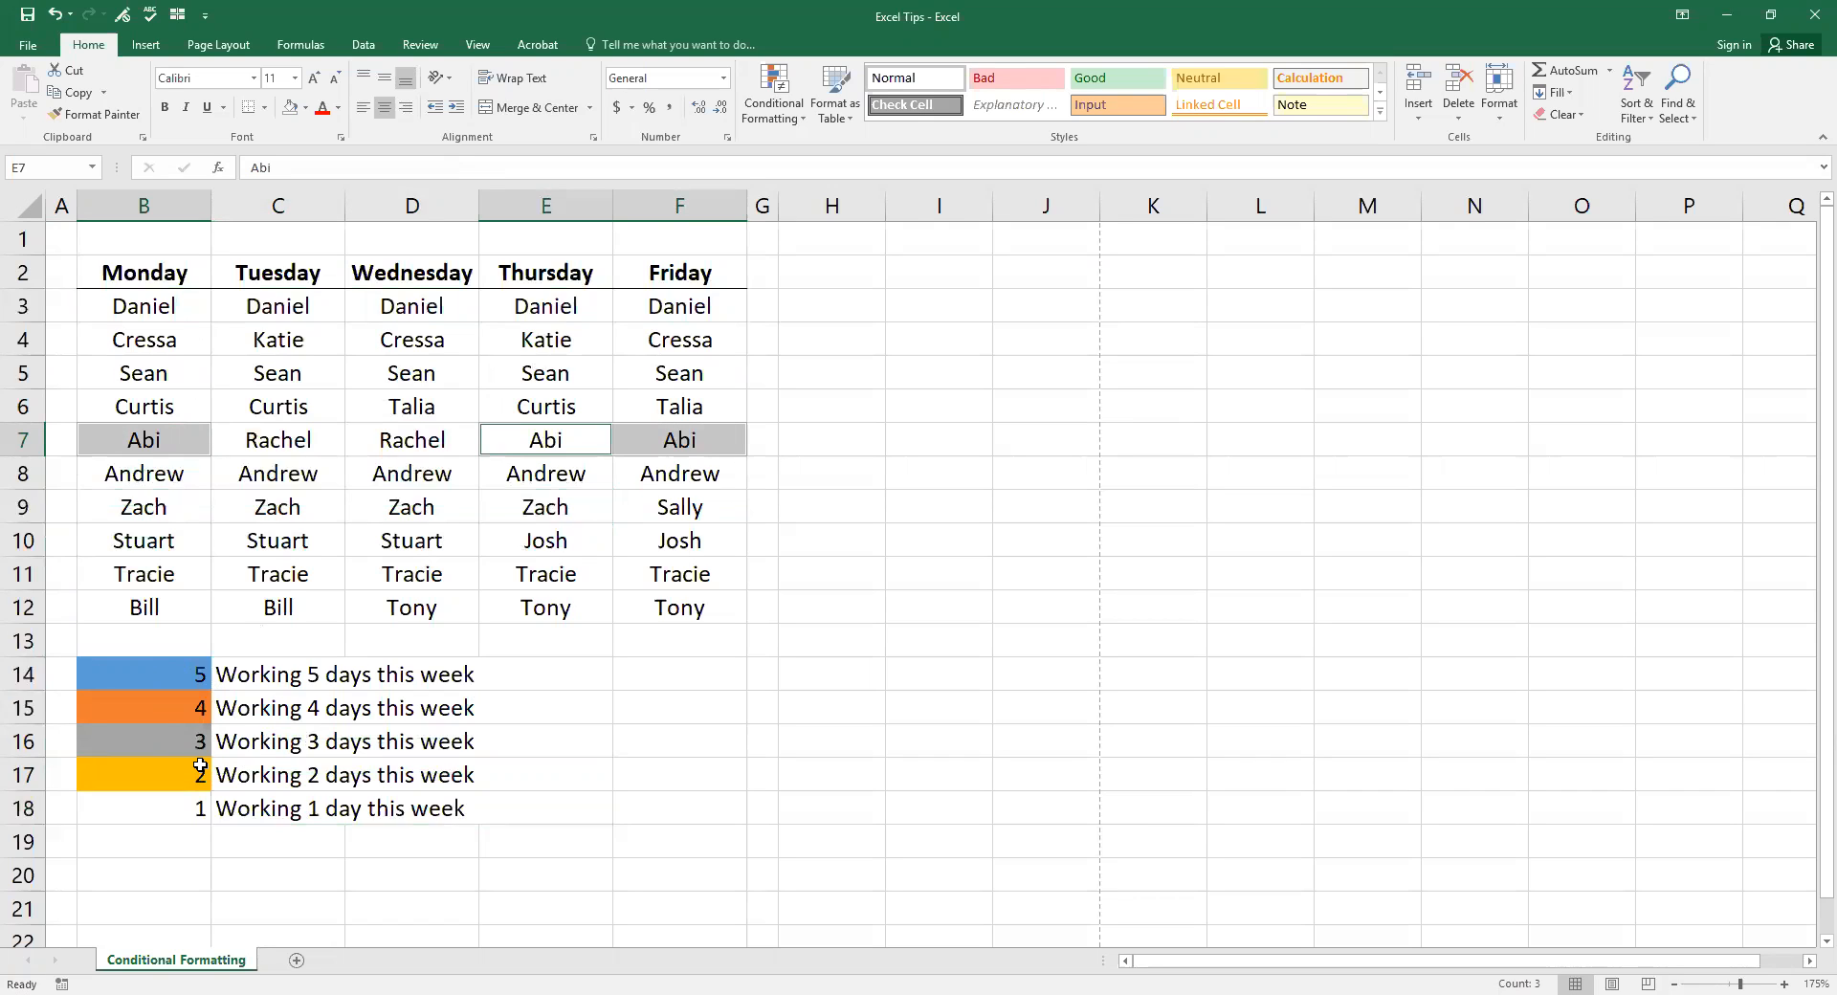
pyautogui.click(448, 409)
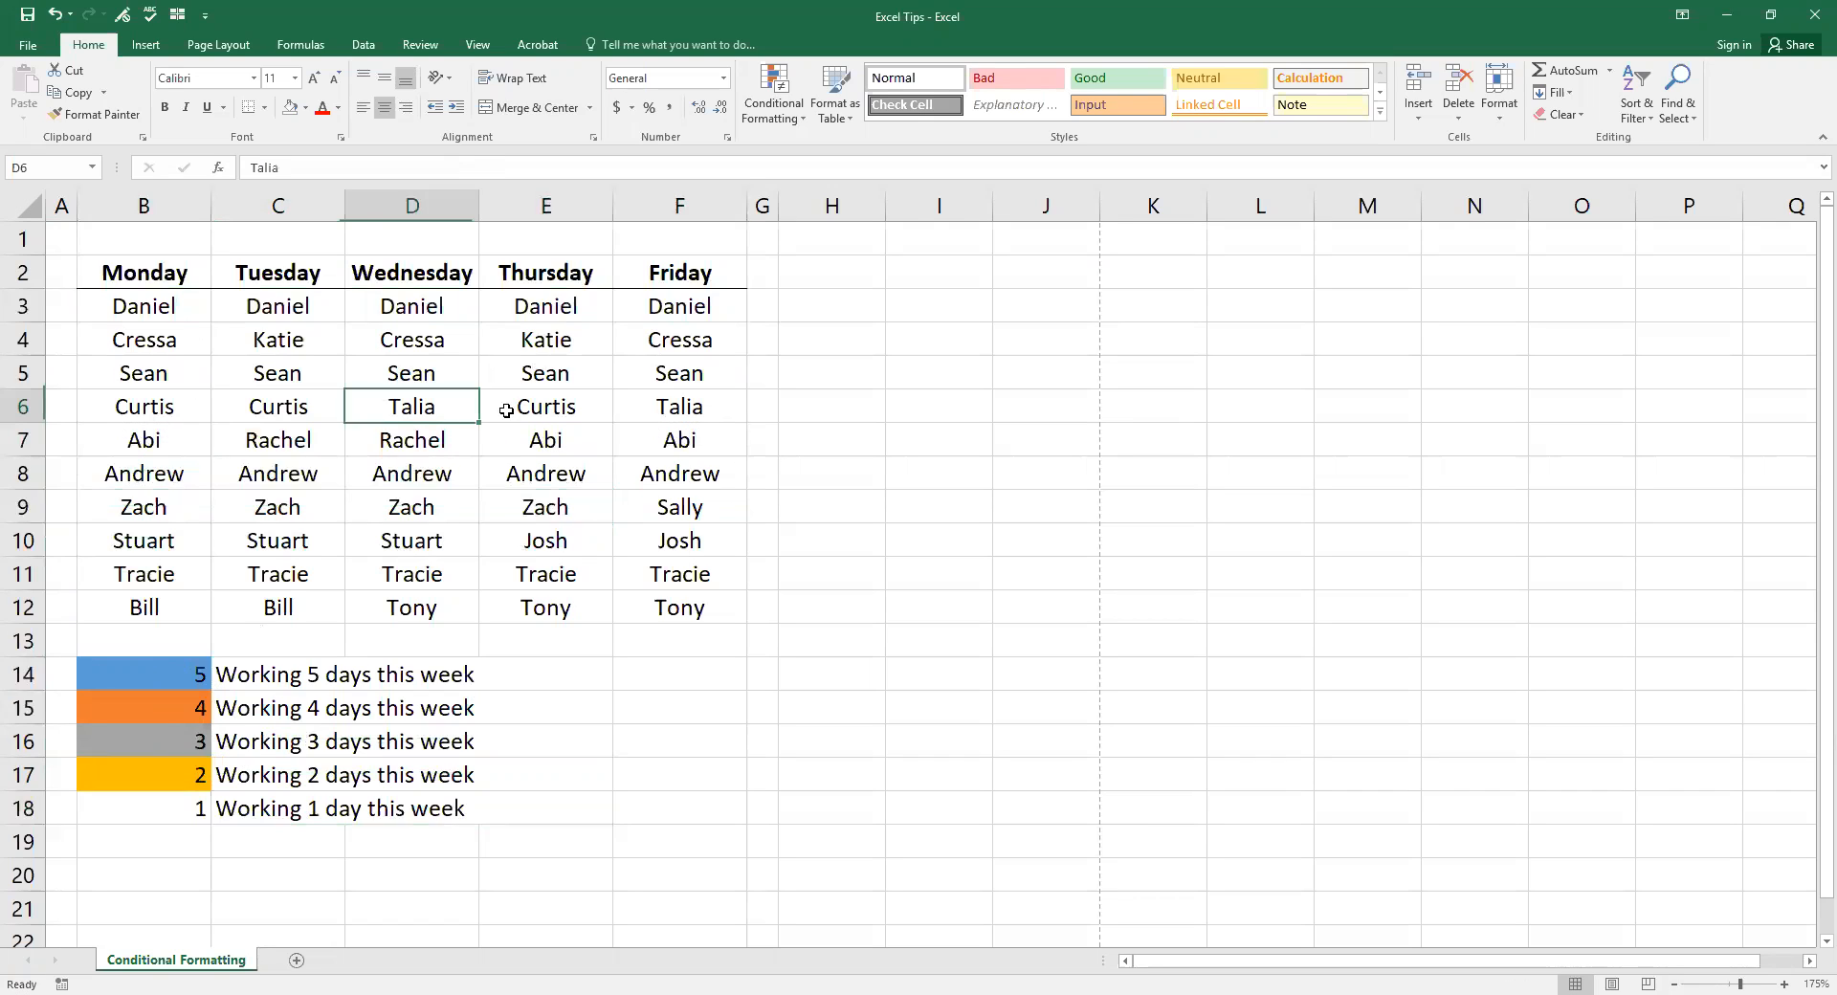
pyautogui.keyDown('ctrl'); pyautogui.click(715, 405); pyautogui.keyUp('ctrl')
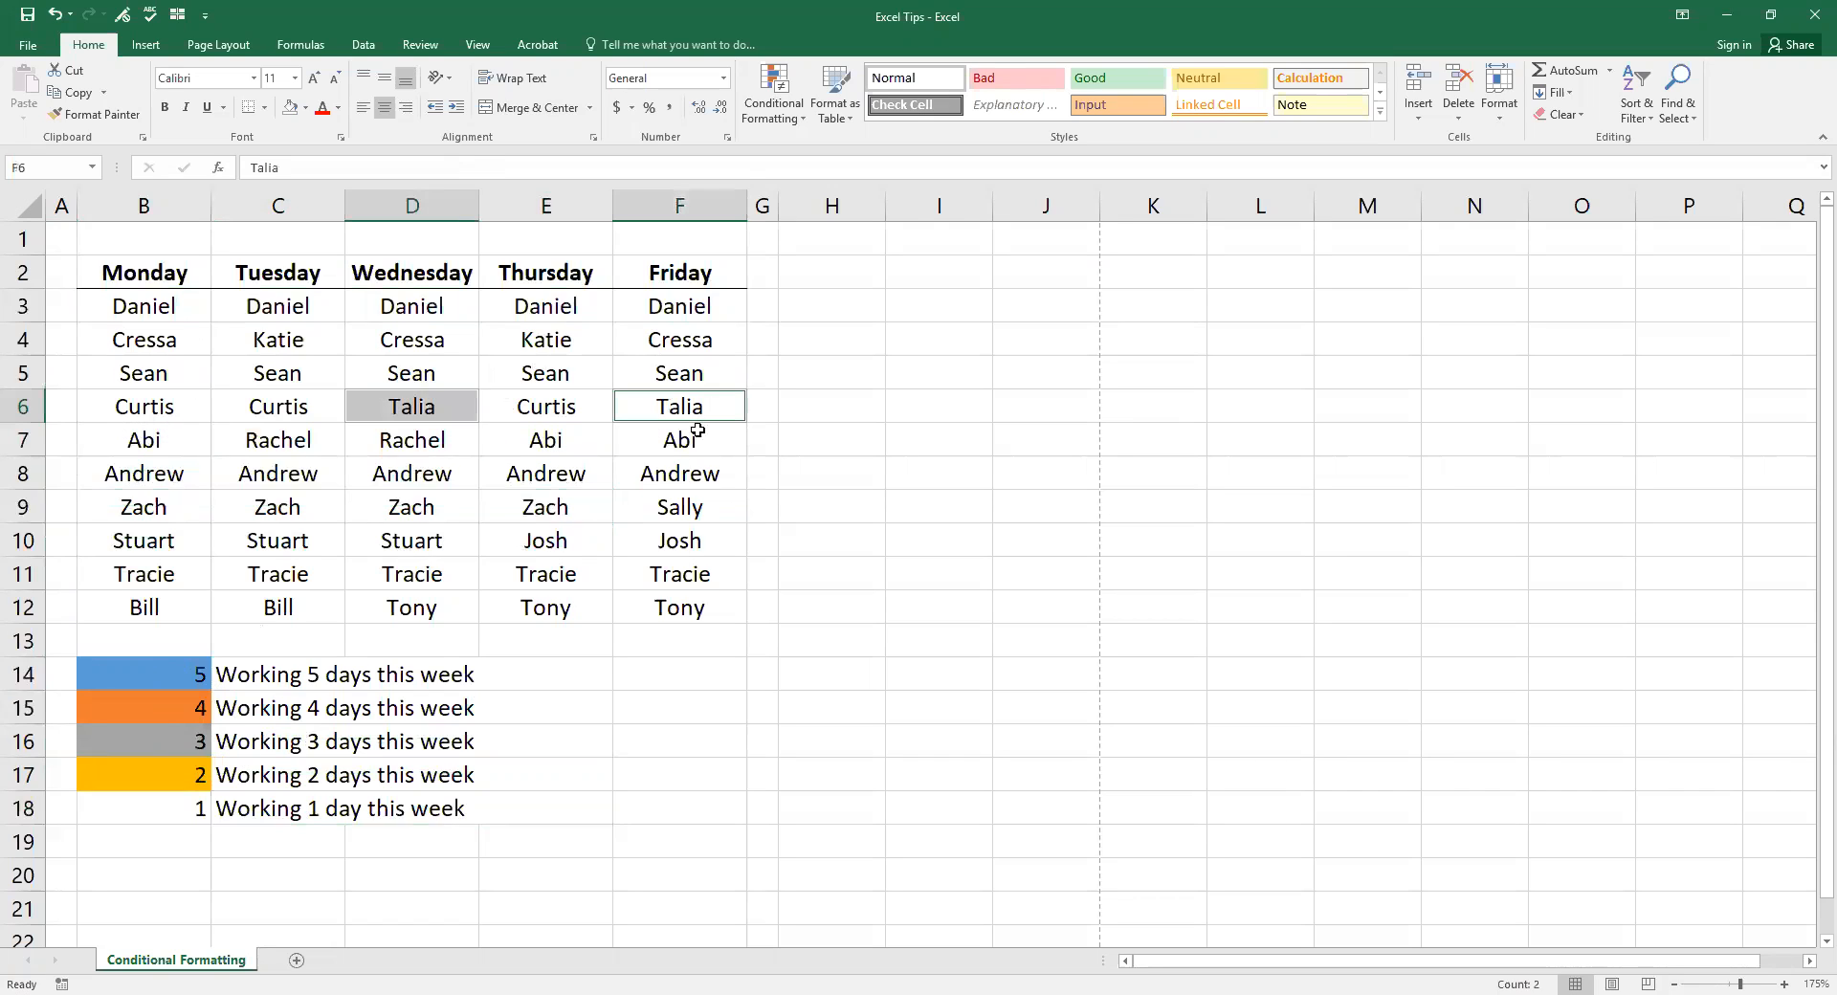
pyautogui.click(684, 507)
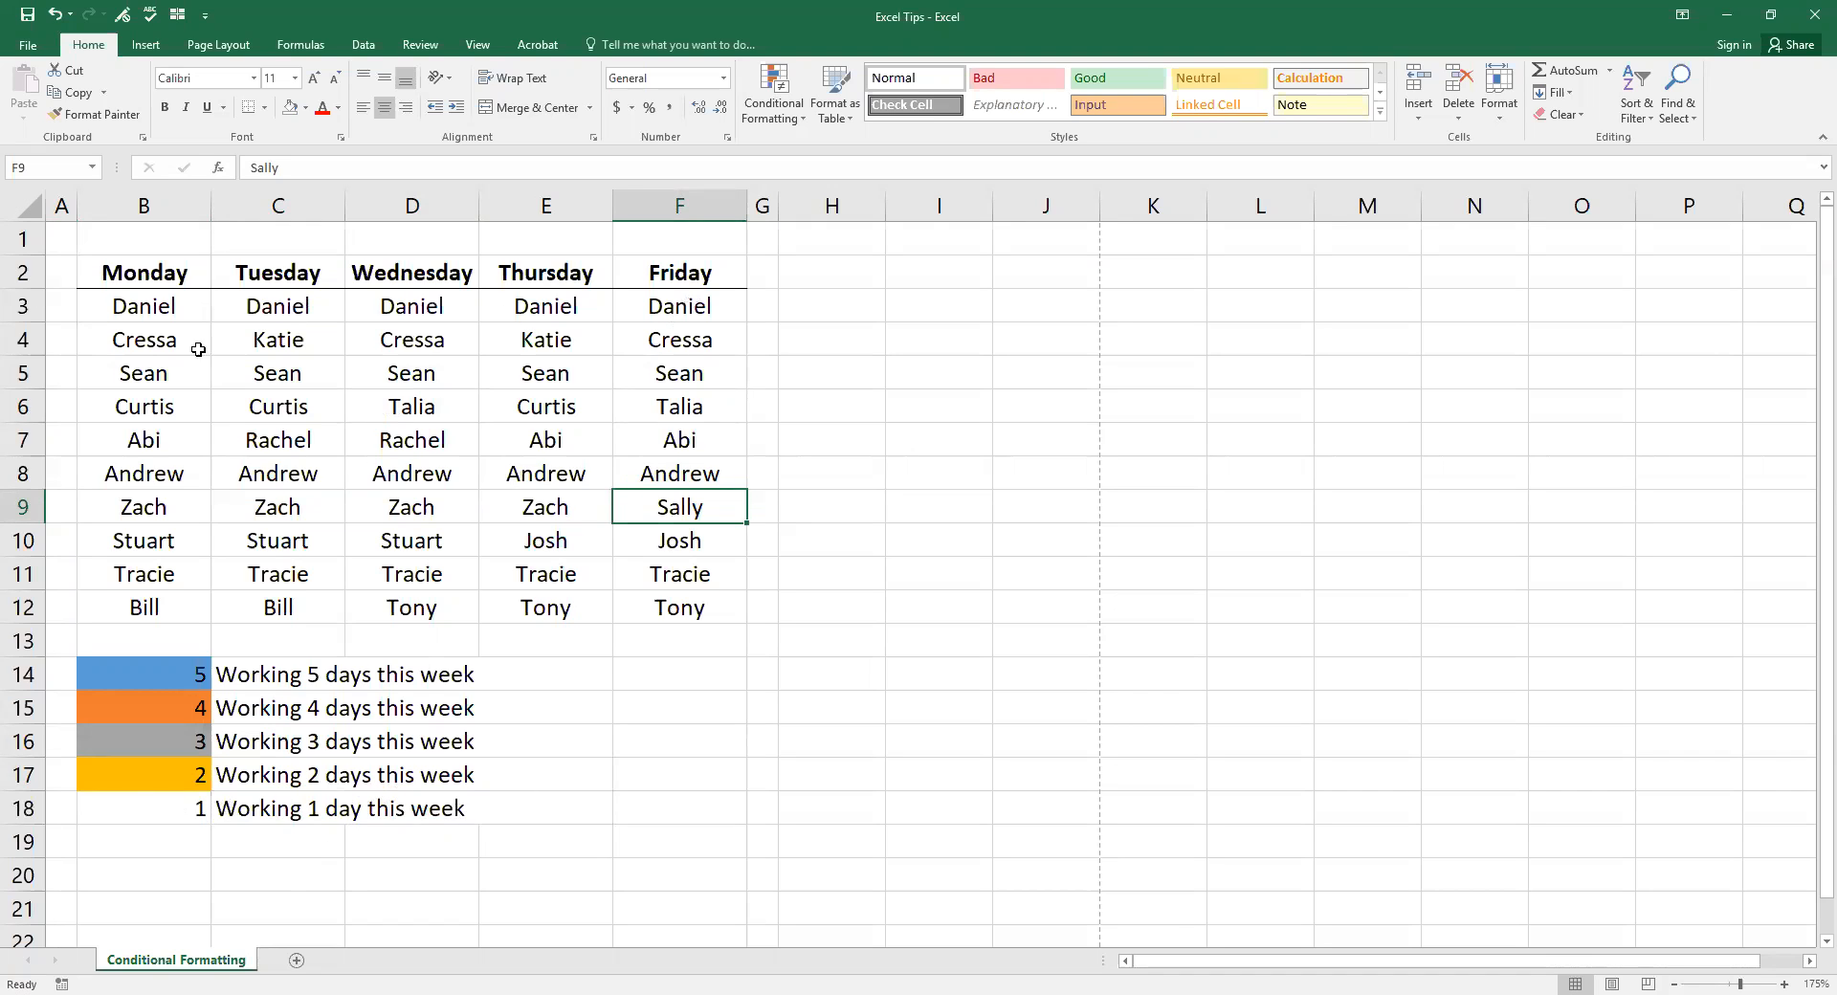
pyautogui.click(58, 244)
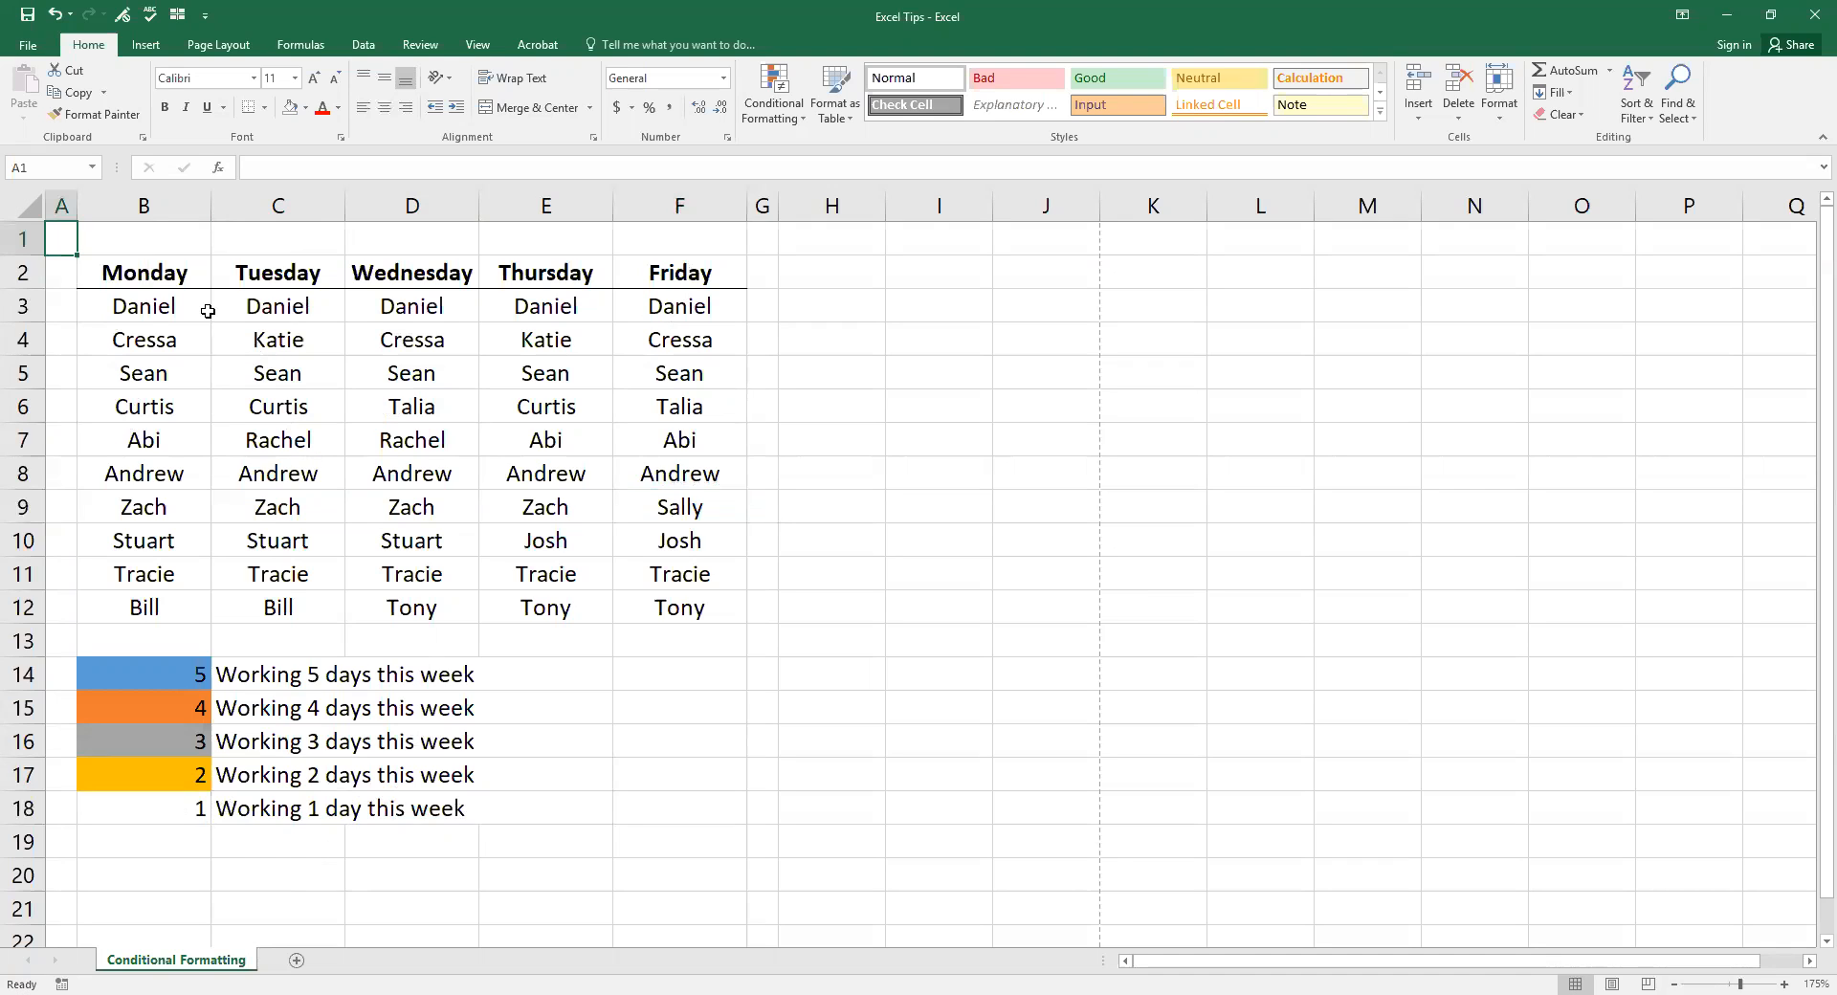
# Step: Apply a Duplicate Values rule with a custom gold fill to the rota B3:F12
pyautogui.moveTo(190, 309); pyautogui.dragTo(679, 611)
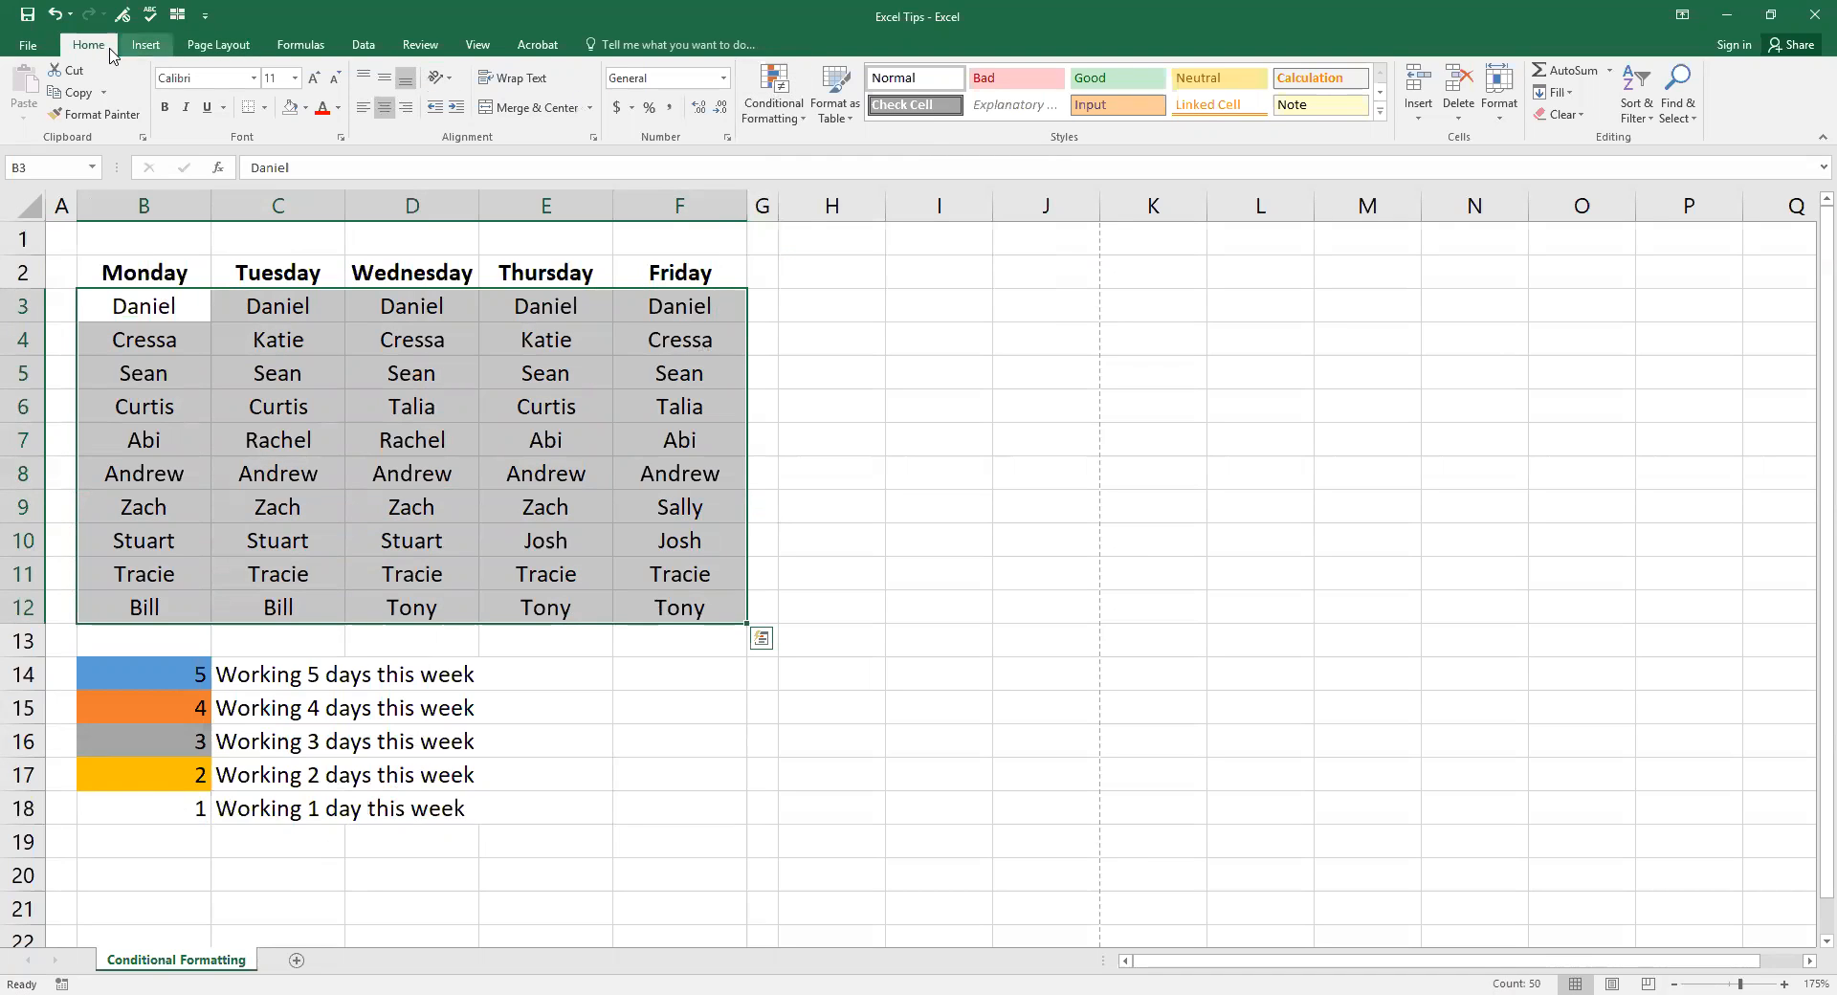
pyautogui.click(789, 124)
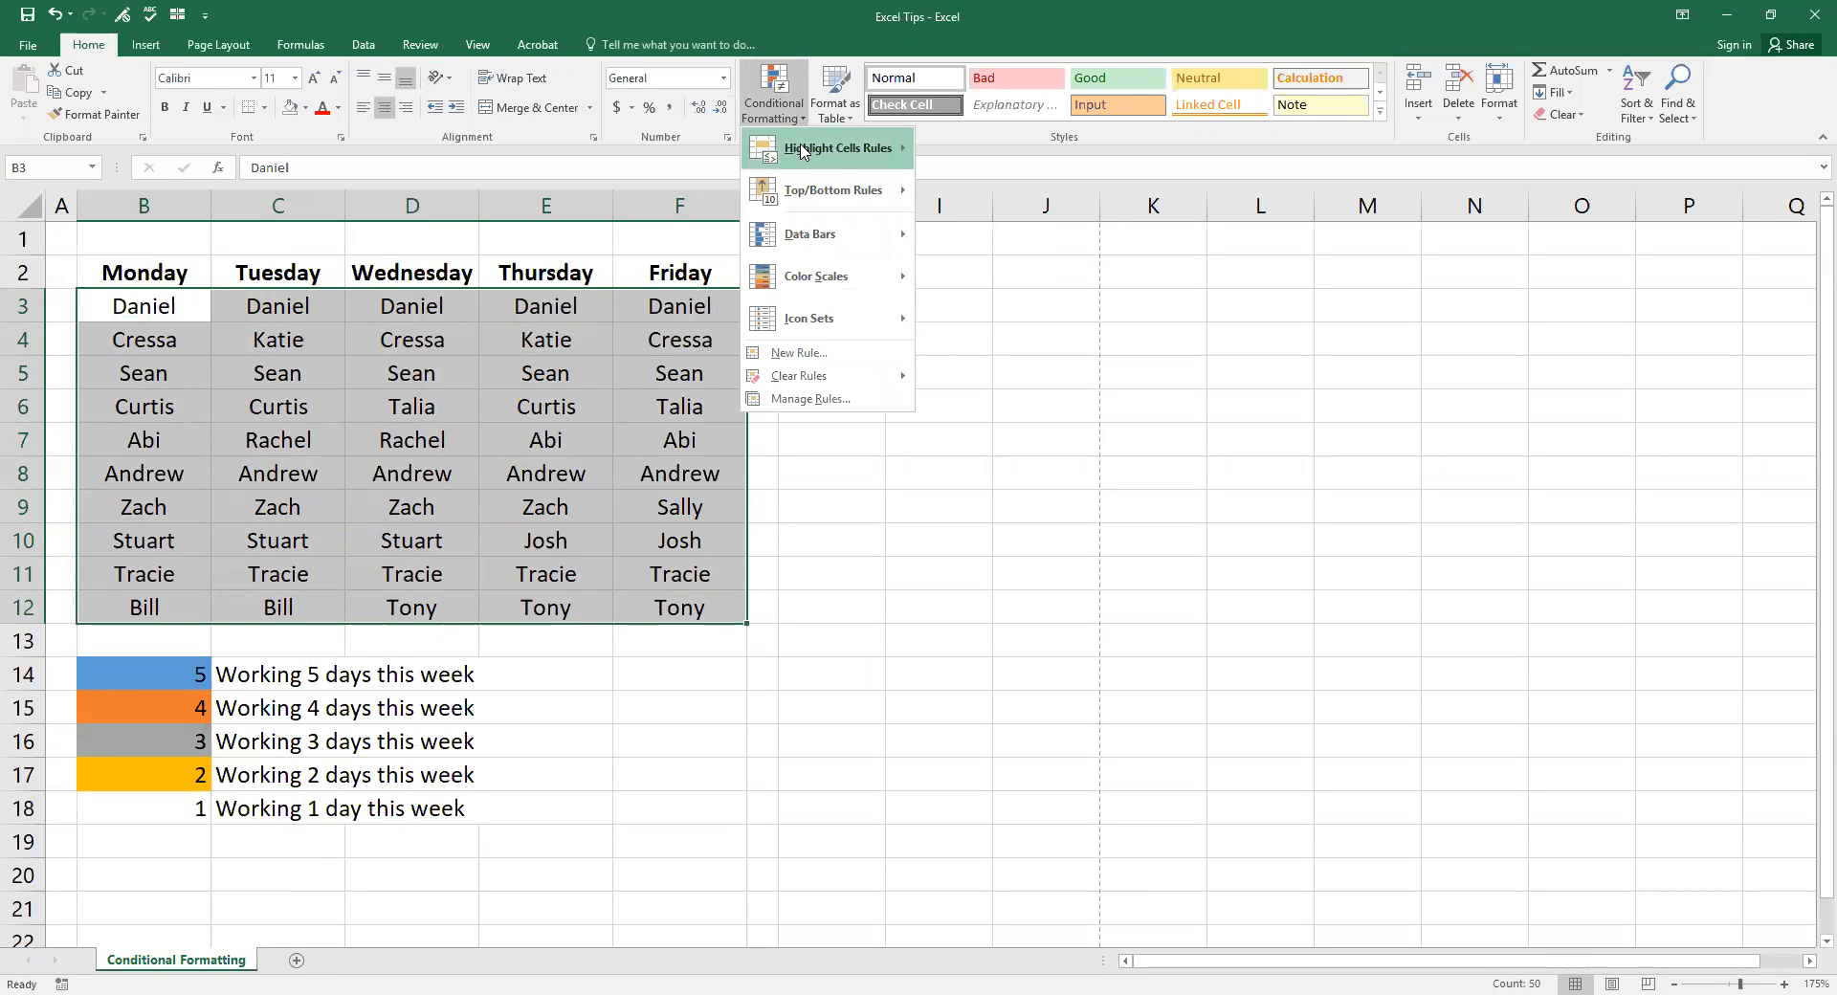
pyautogui.moveTo(835, 162)
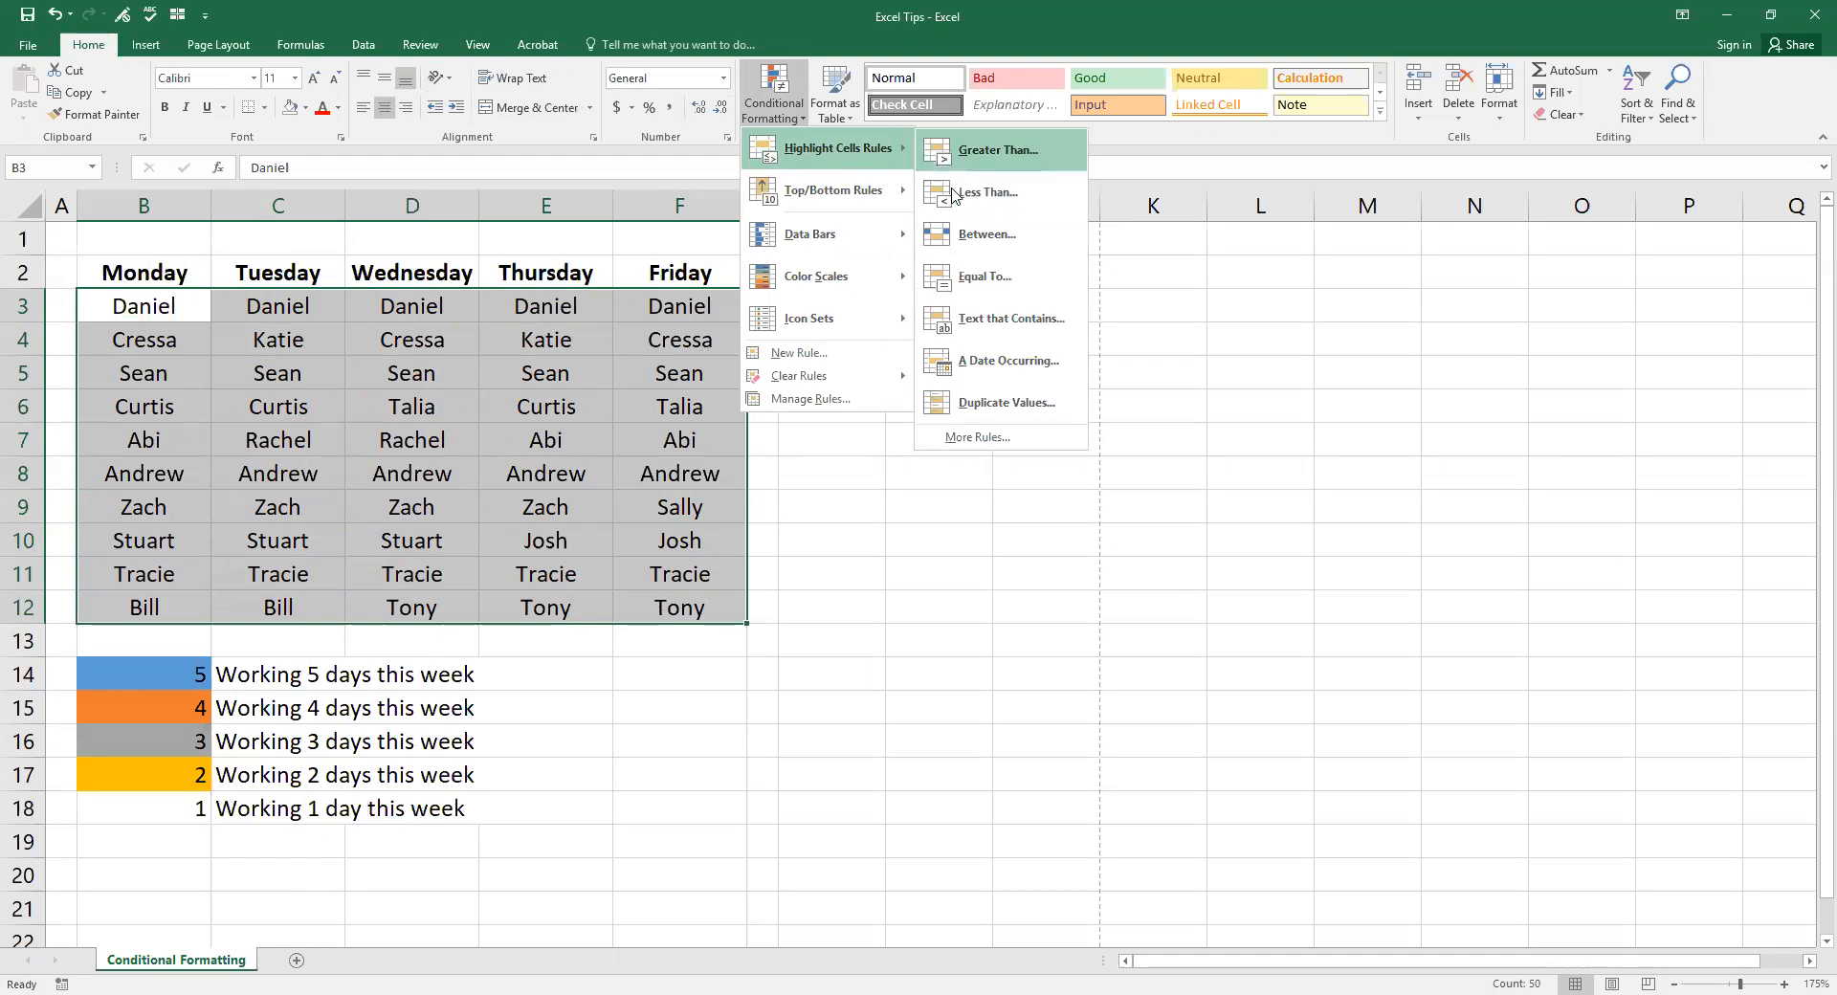
pyautogui.click(995, 403)
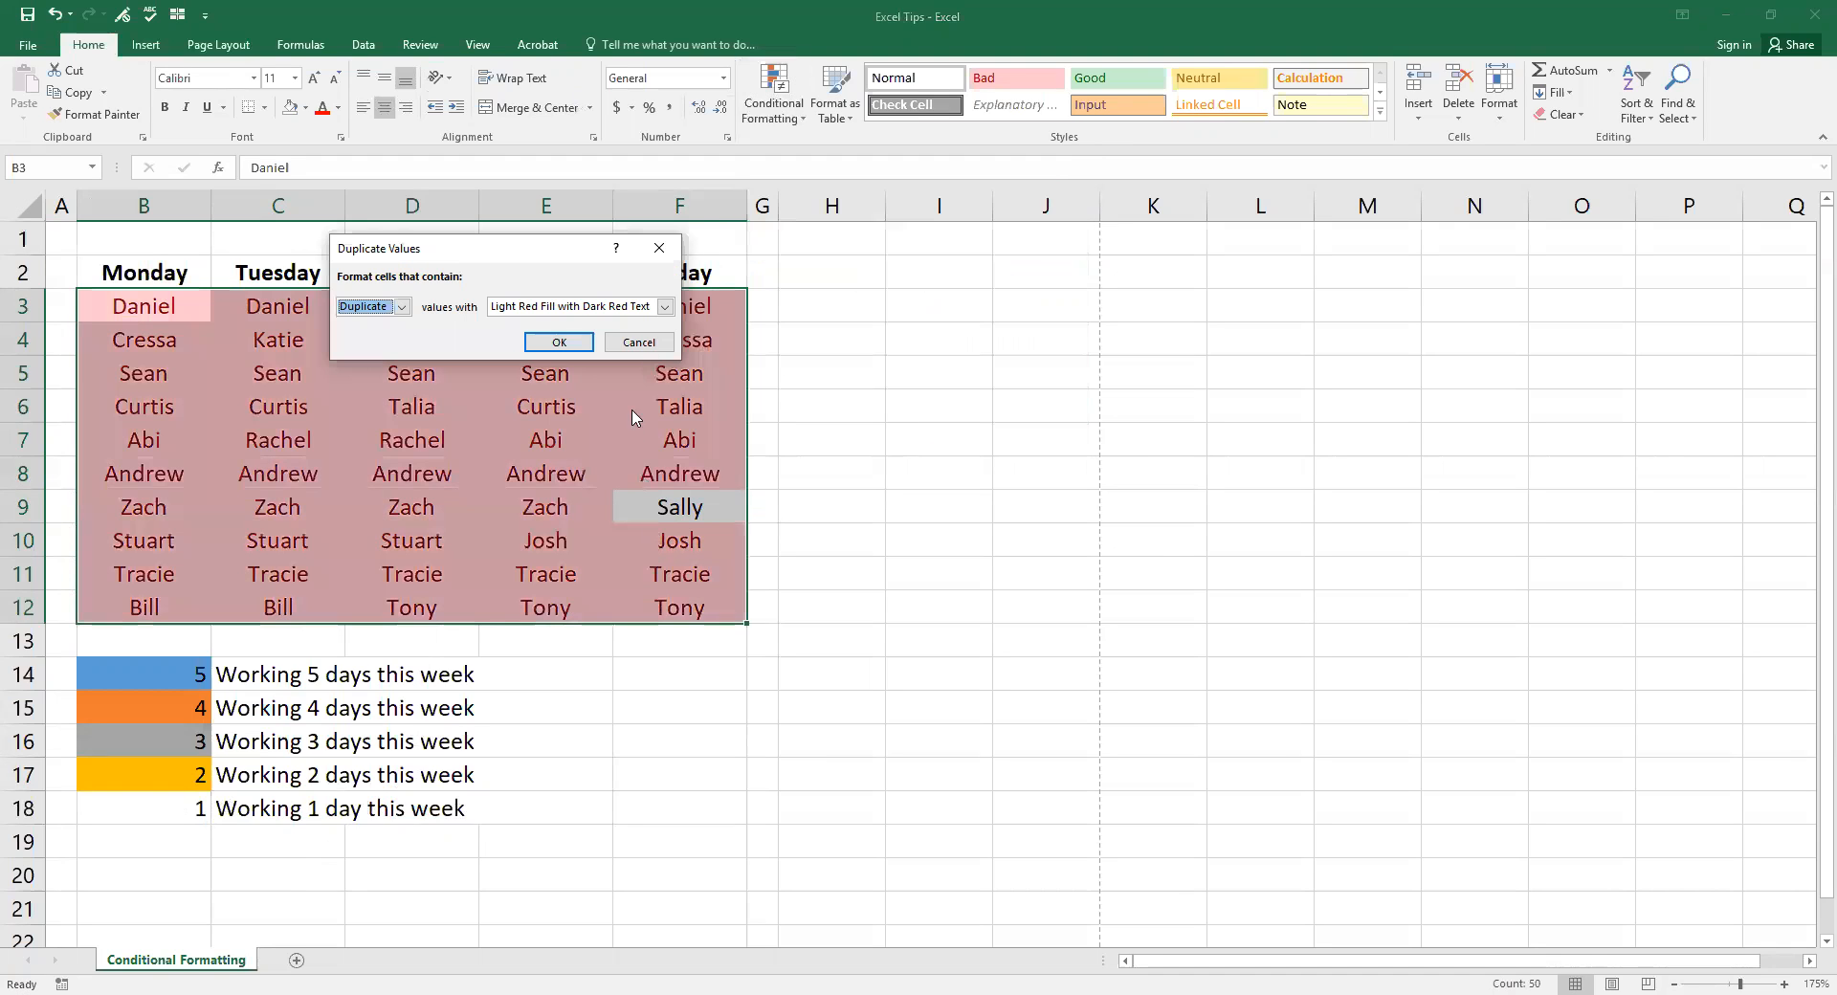
pyautogui.click(664, 307)
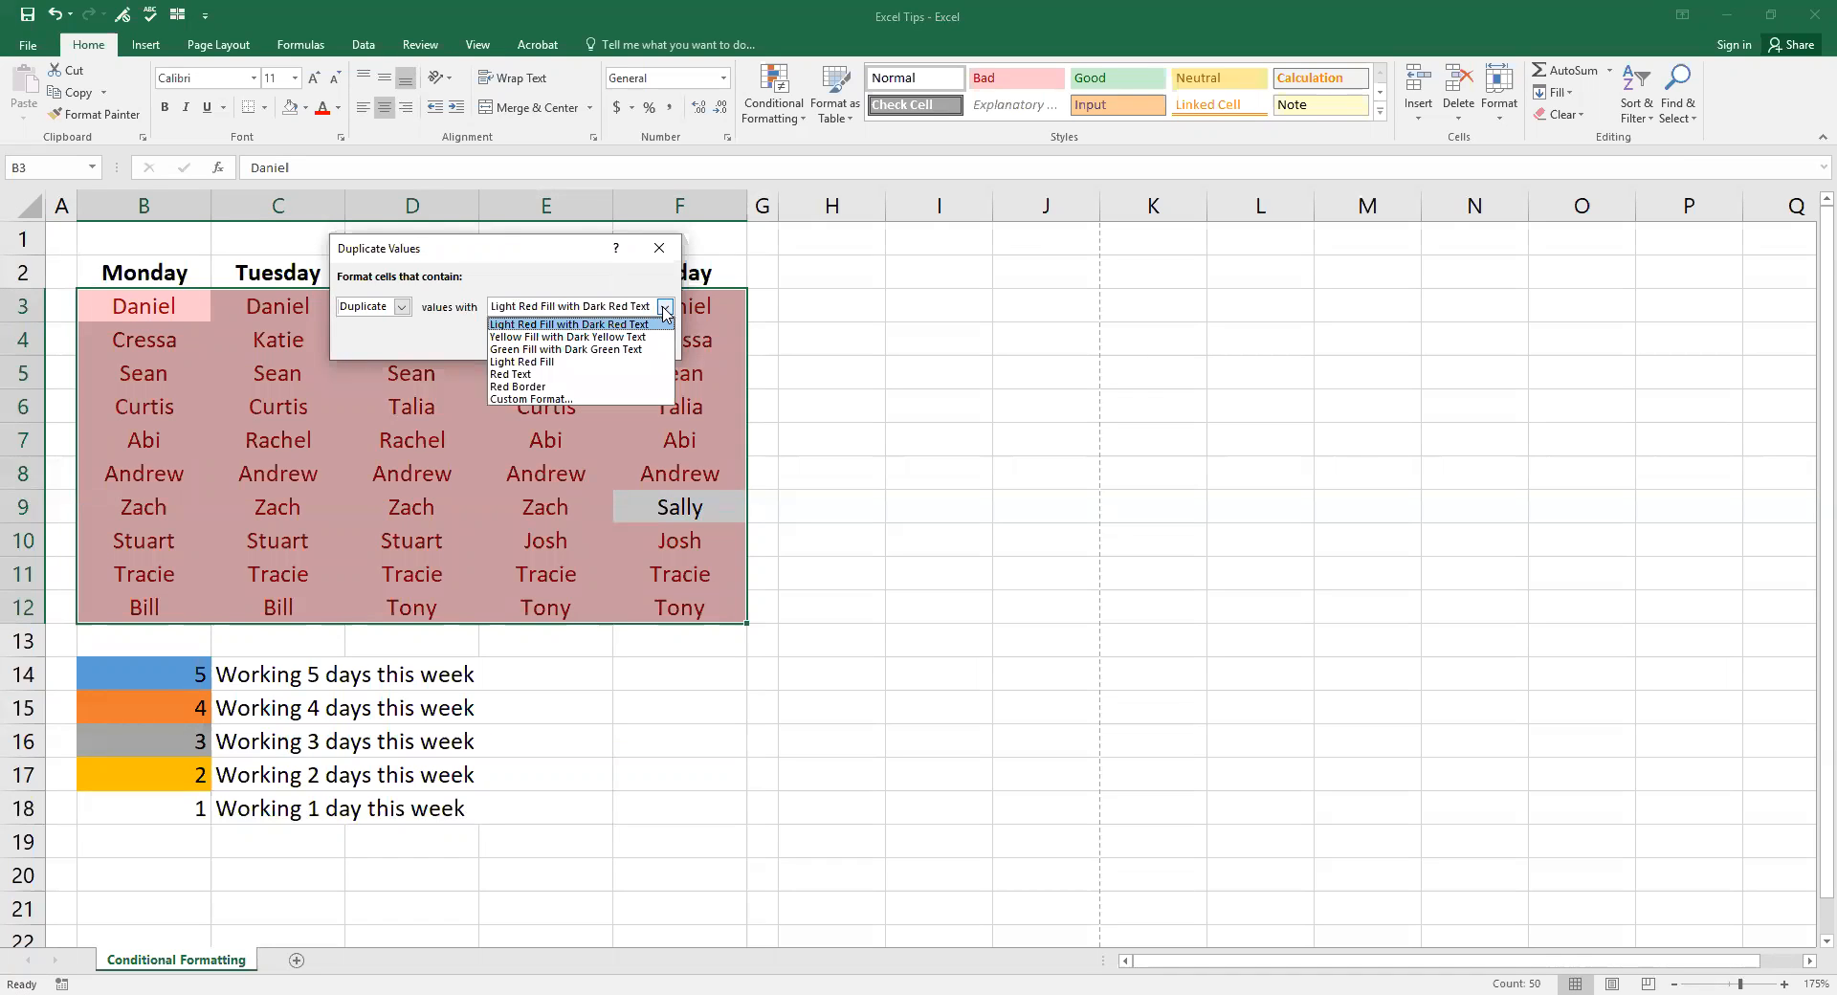
pyautogui.click(574, 399)
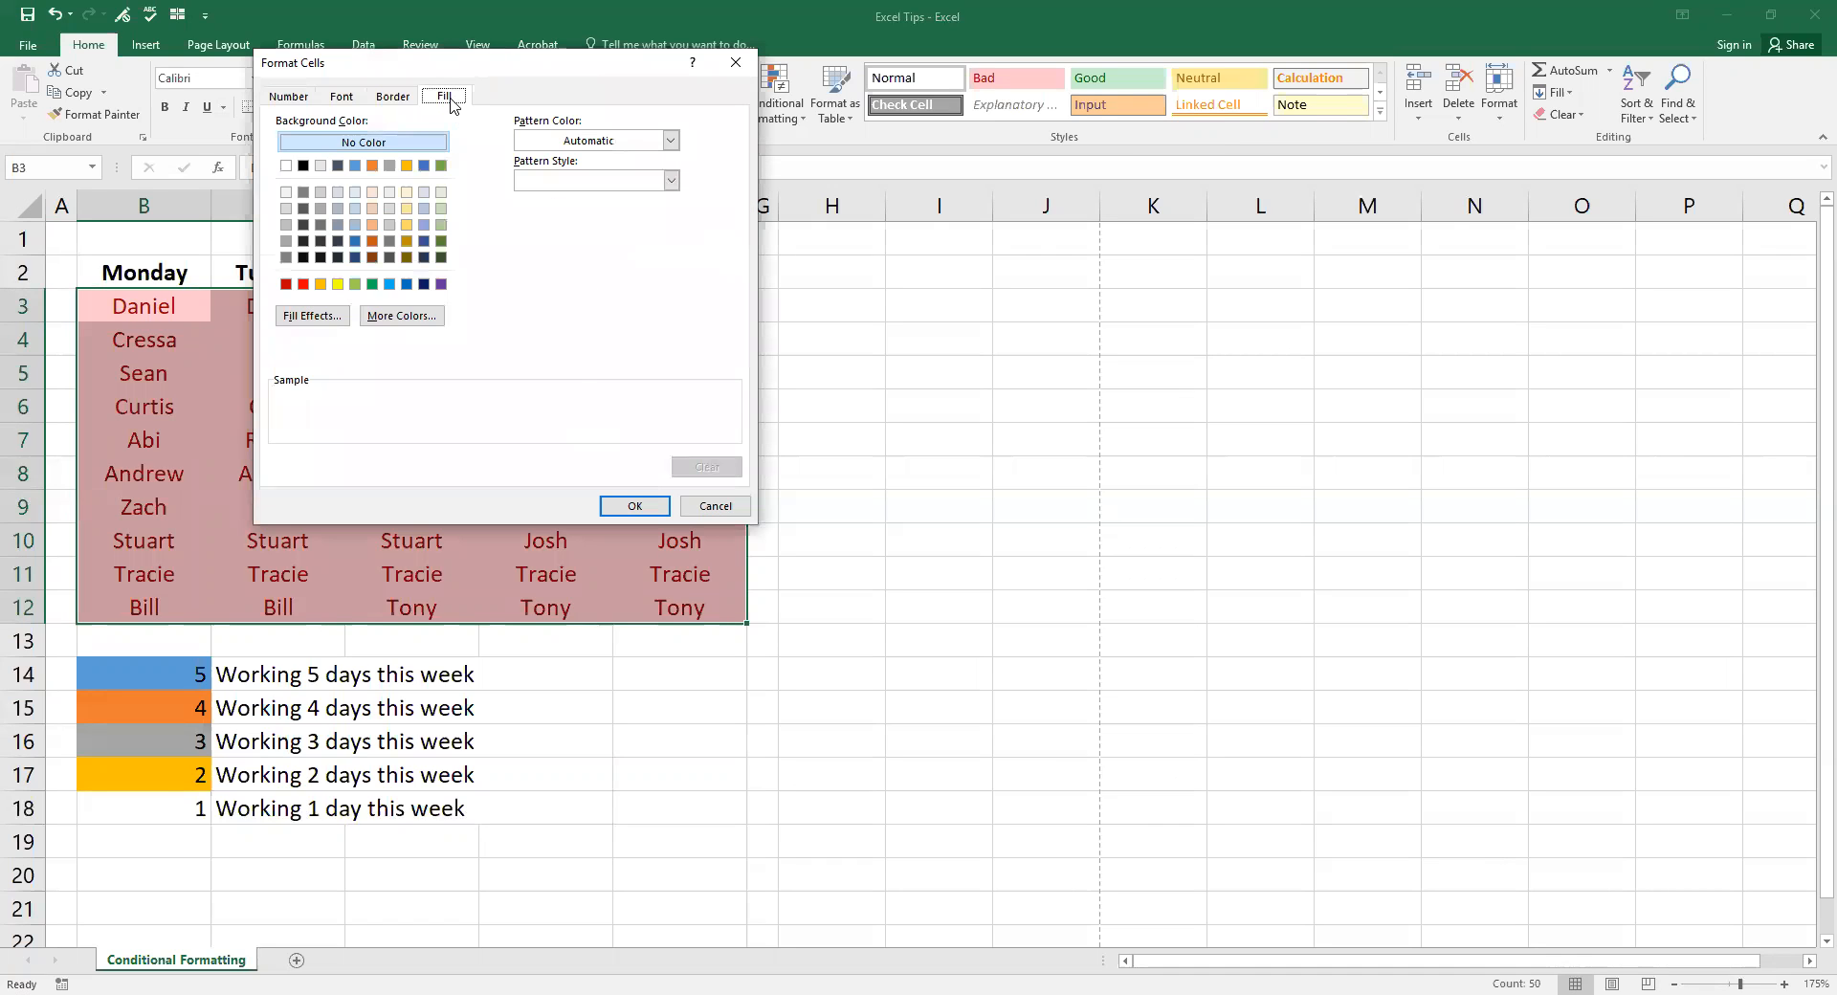
pyautogui.click(406, 166)
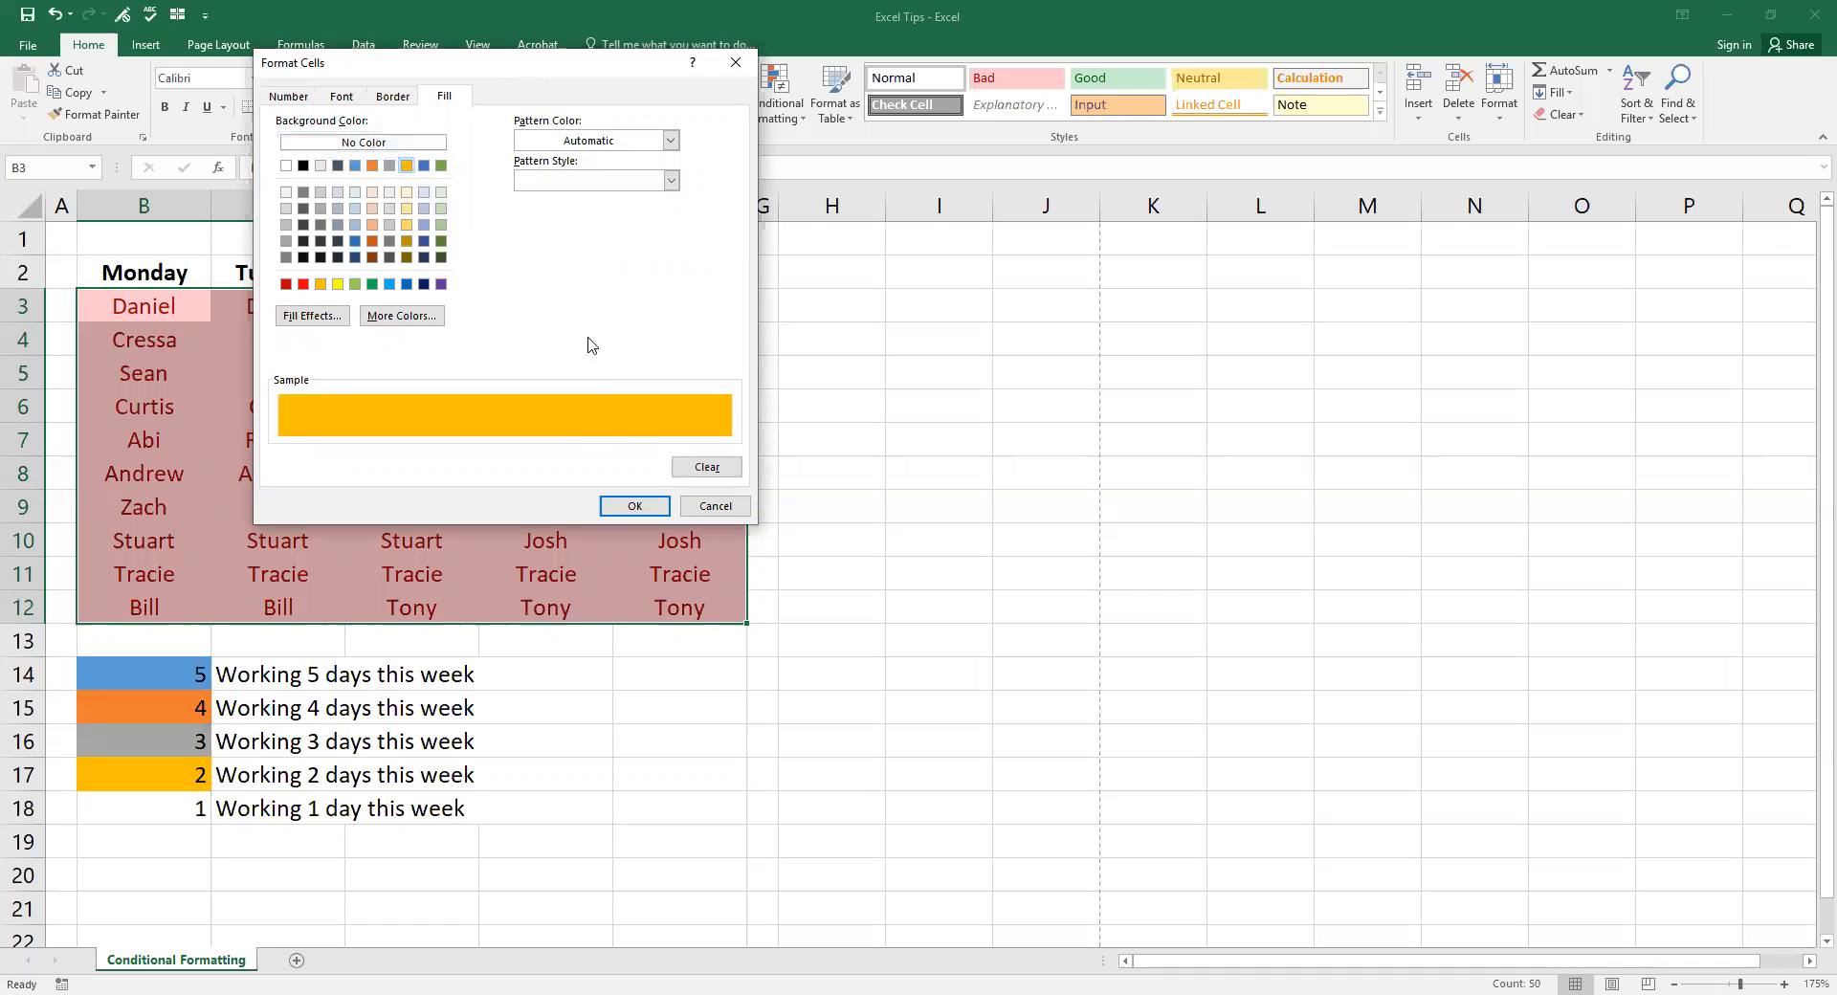
pyautogui.click(658, 514)
pyautogui.click(558, 342)
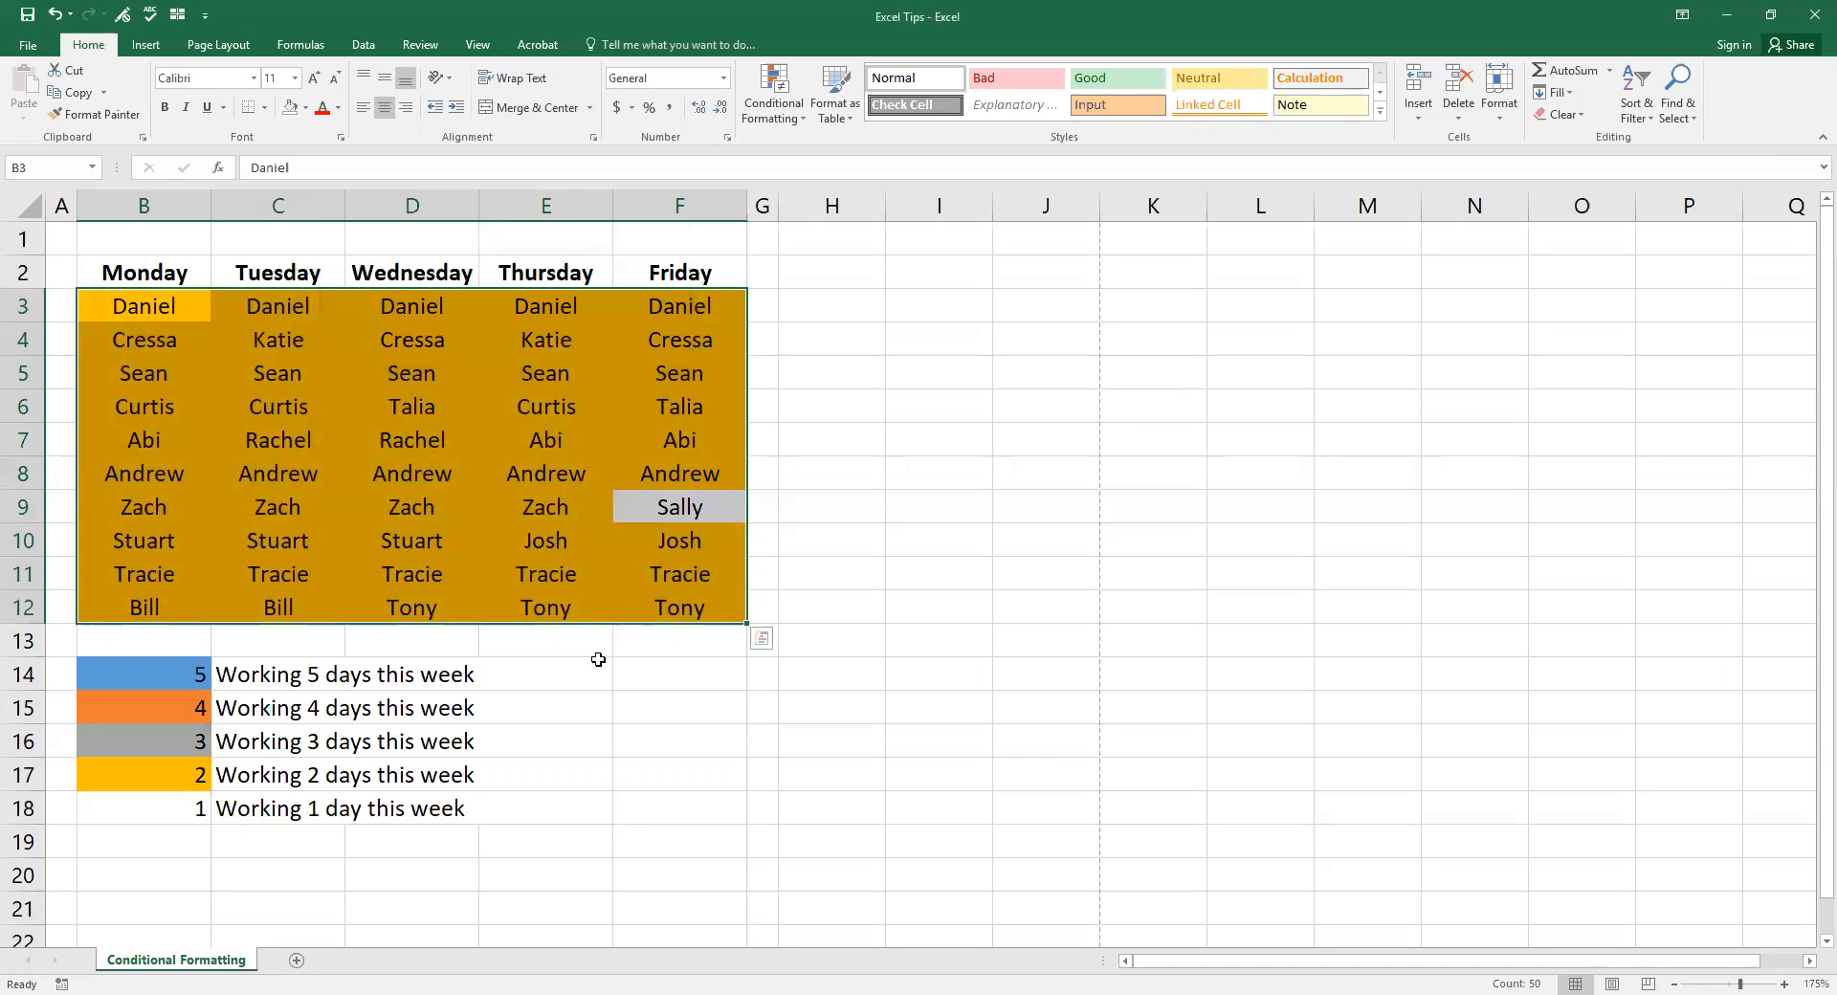
# Step: Check that the one-day entry F9 stays unshaded, then reselect B3:F12
pyautogui.click(599, 664)
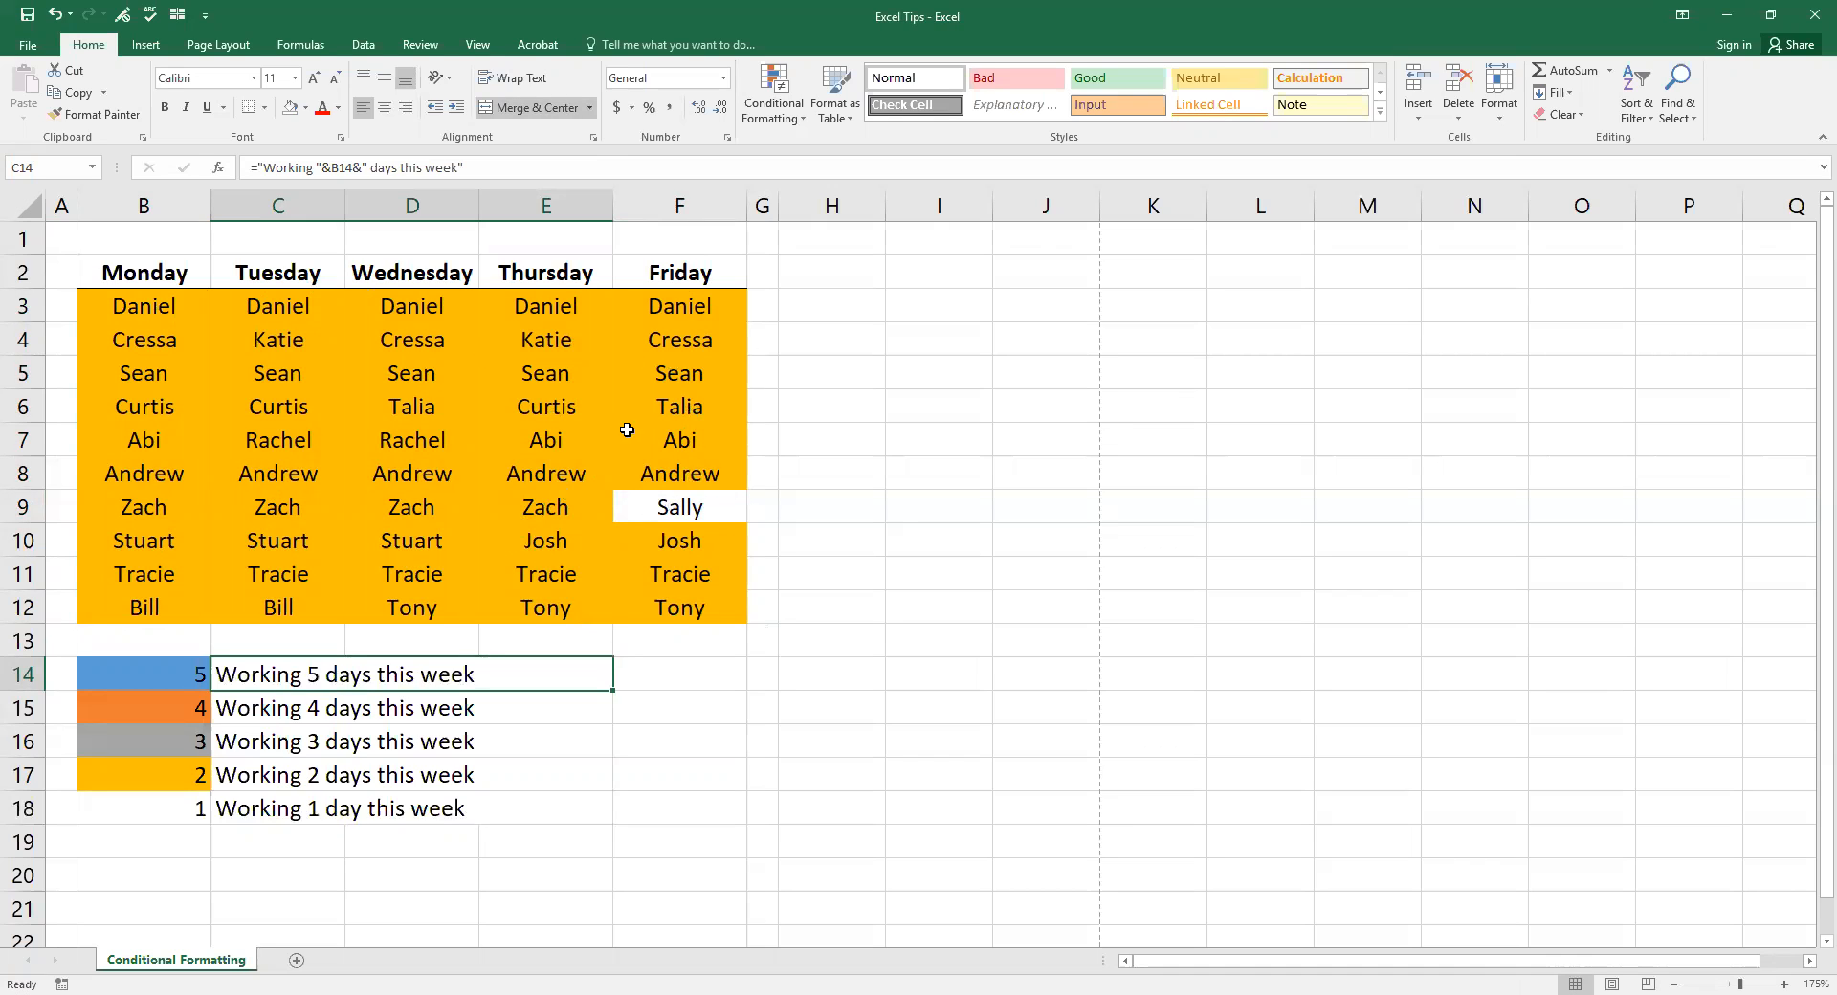
pyautogui.click(713, 515)
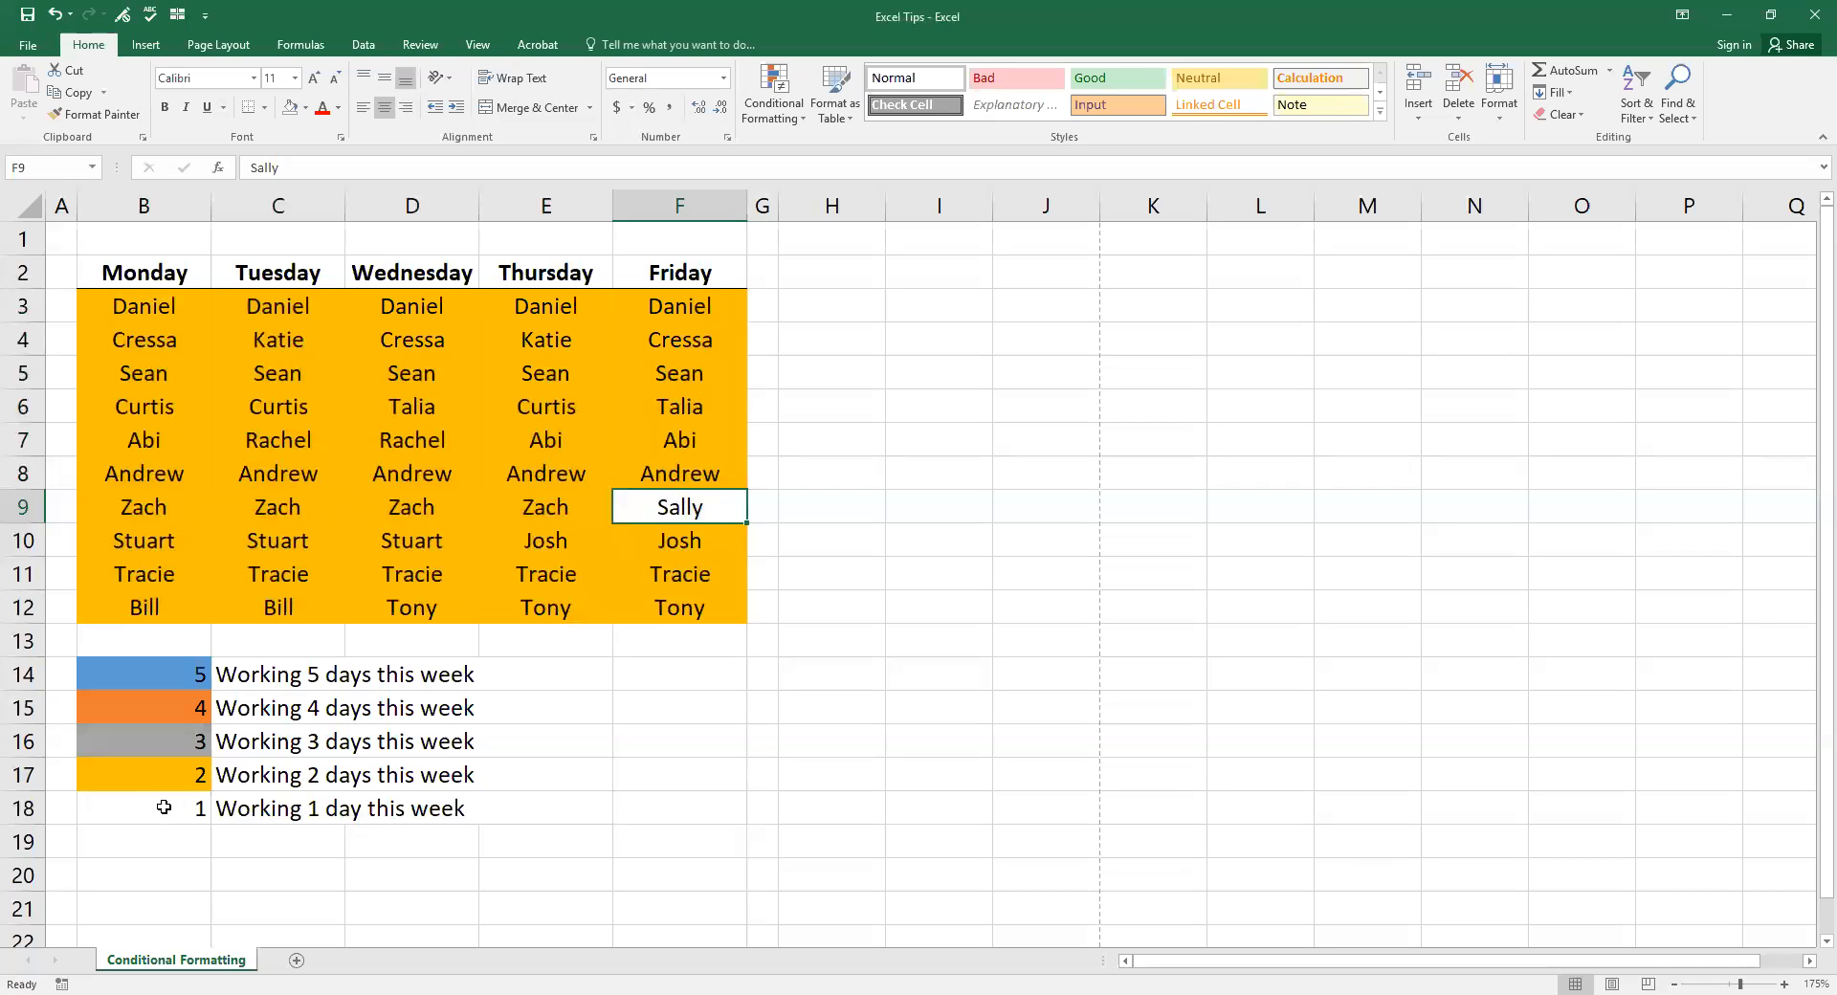
pyautogui.moveTo(156, 806); pyautogui.dragTo(574, 809)
pyautogui.moveTo(156, 308); pyautogui.dragTo(656, 605)
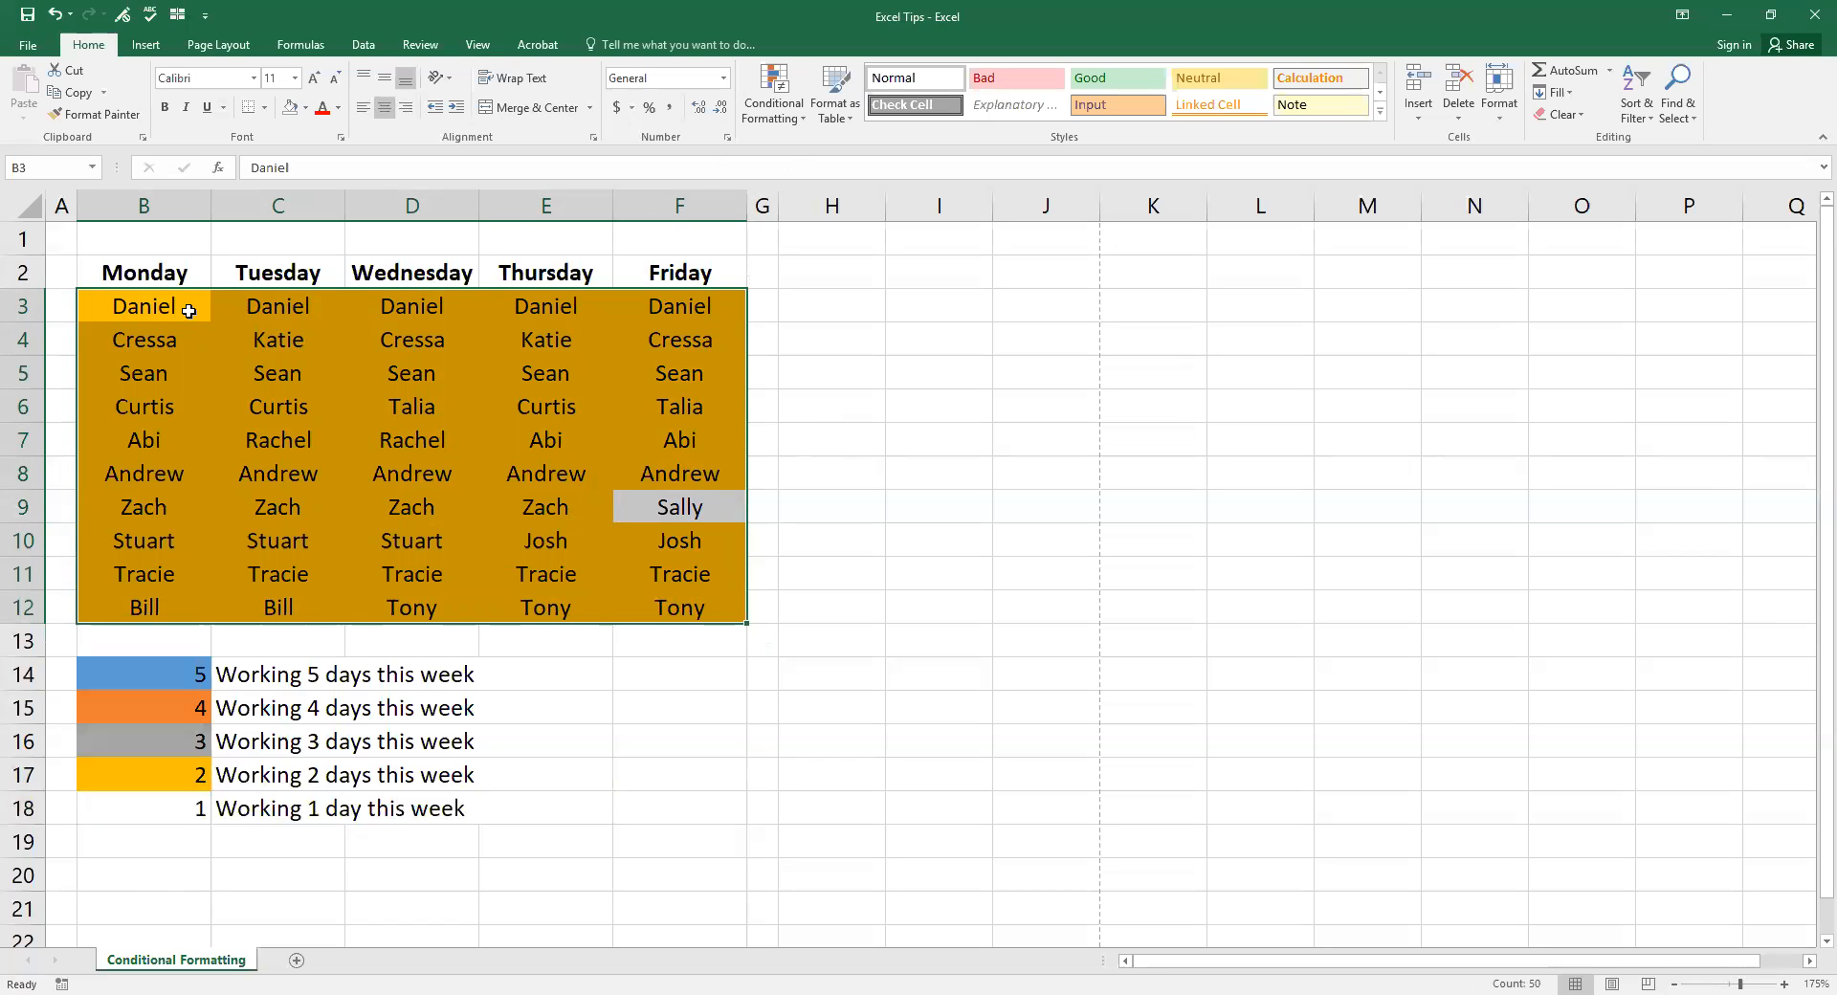
# Step: Start a new formula-based conditional formatting rule and move its window off the rota
pyautogui.click(791, 123)
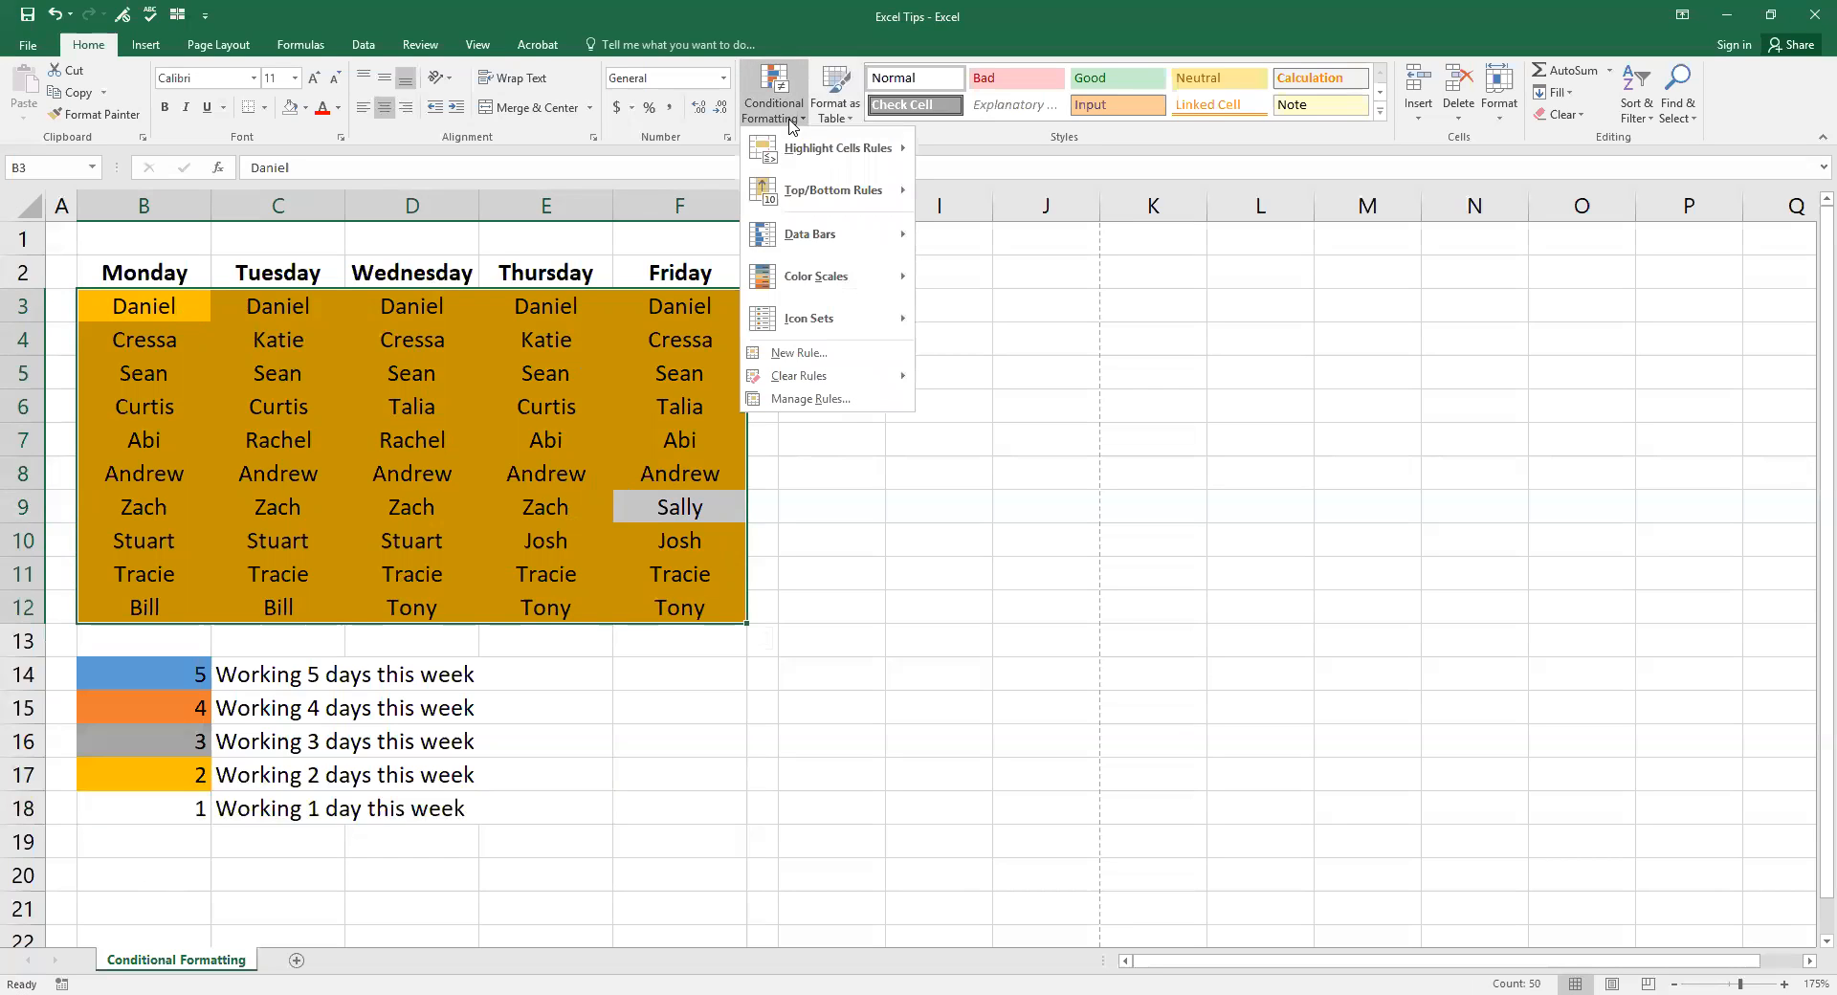
pyautogui.click(797, 354)
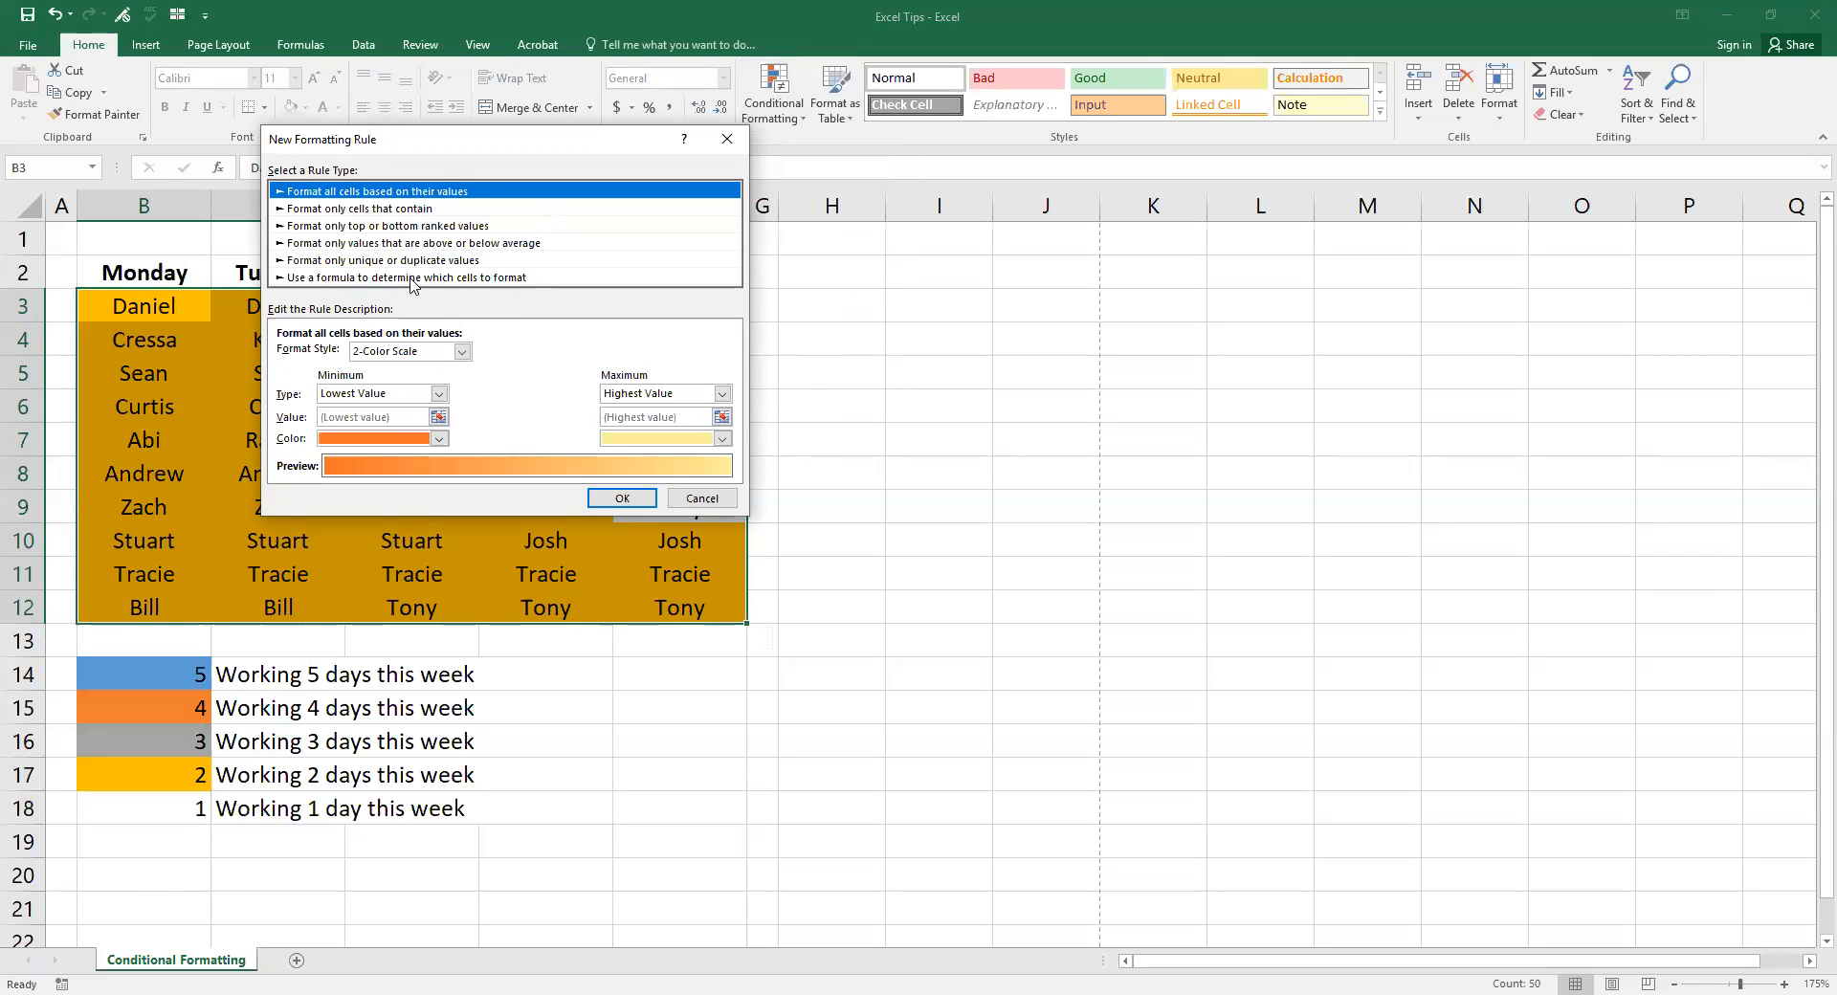
pyautogui.click(411, 278)
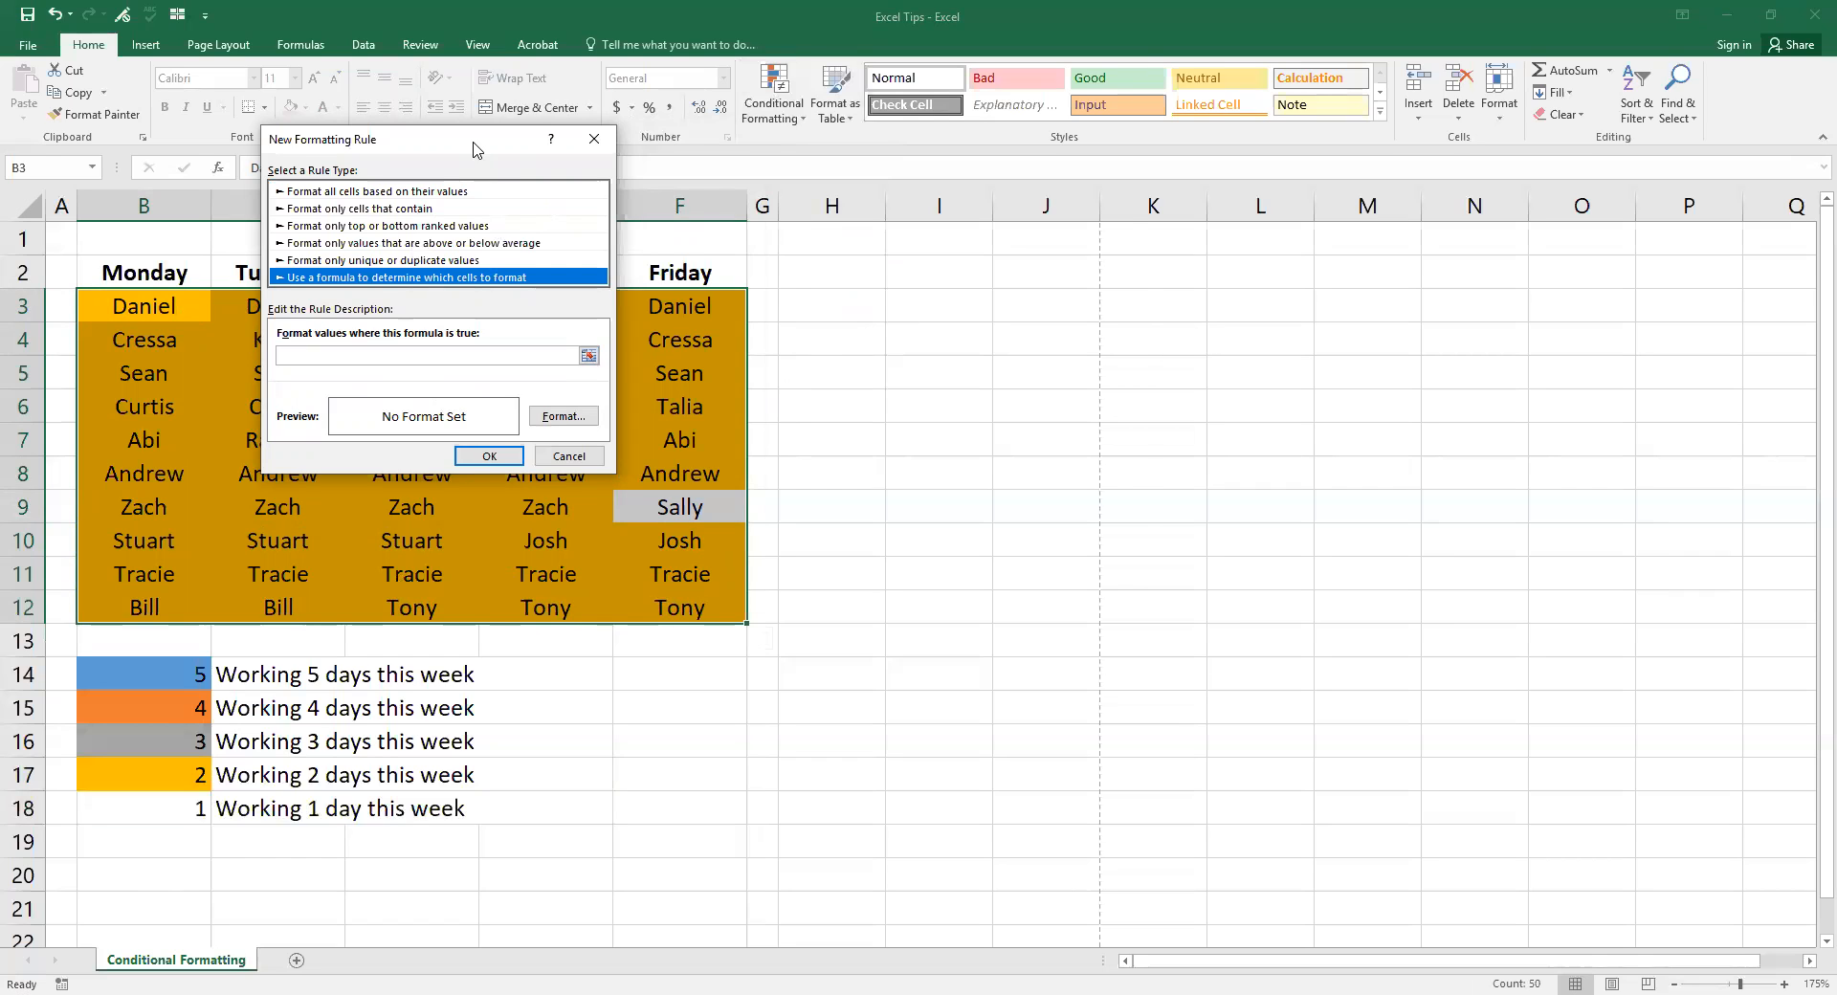
pyautogui.moveTo(474, 150); pyautogui.dragTo(988, 249)
pyautogui.click(874, 455)
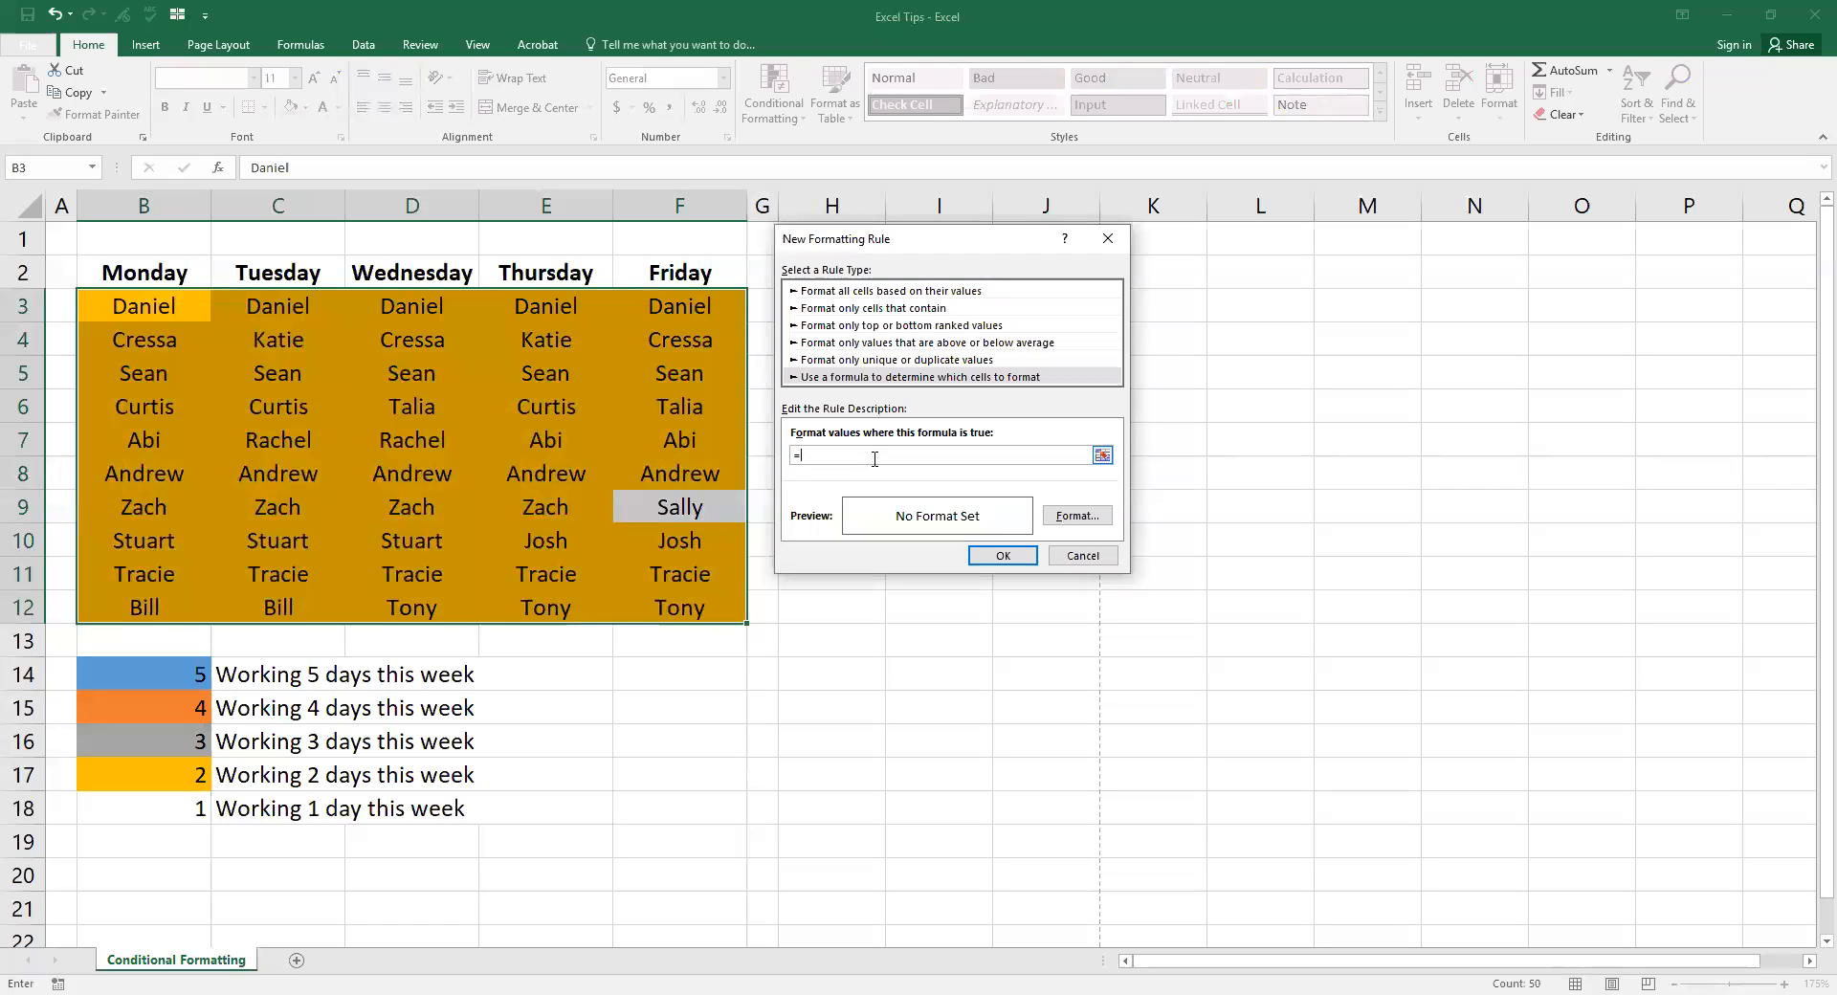
# Step: Enter =countif($B$3:$F$12,B3 with the counted name cell B3 left fully relative
pyautogui.write('=countif(')
pyautogui.click(185, 304)
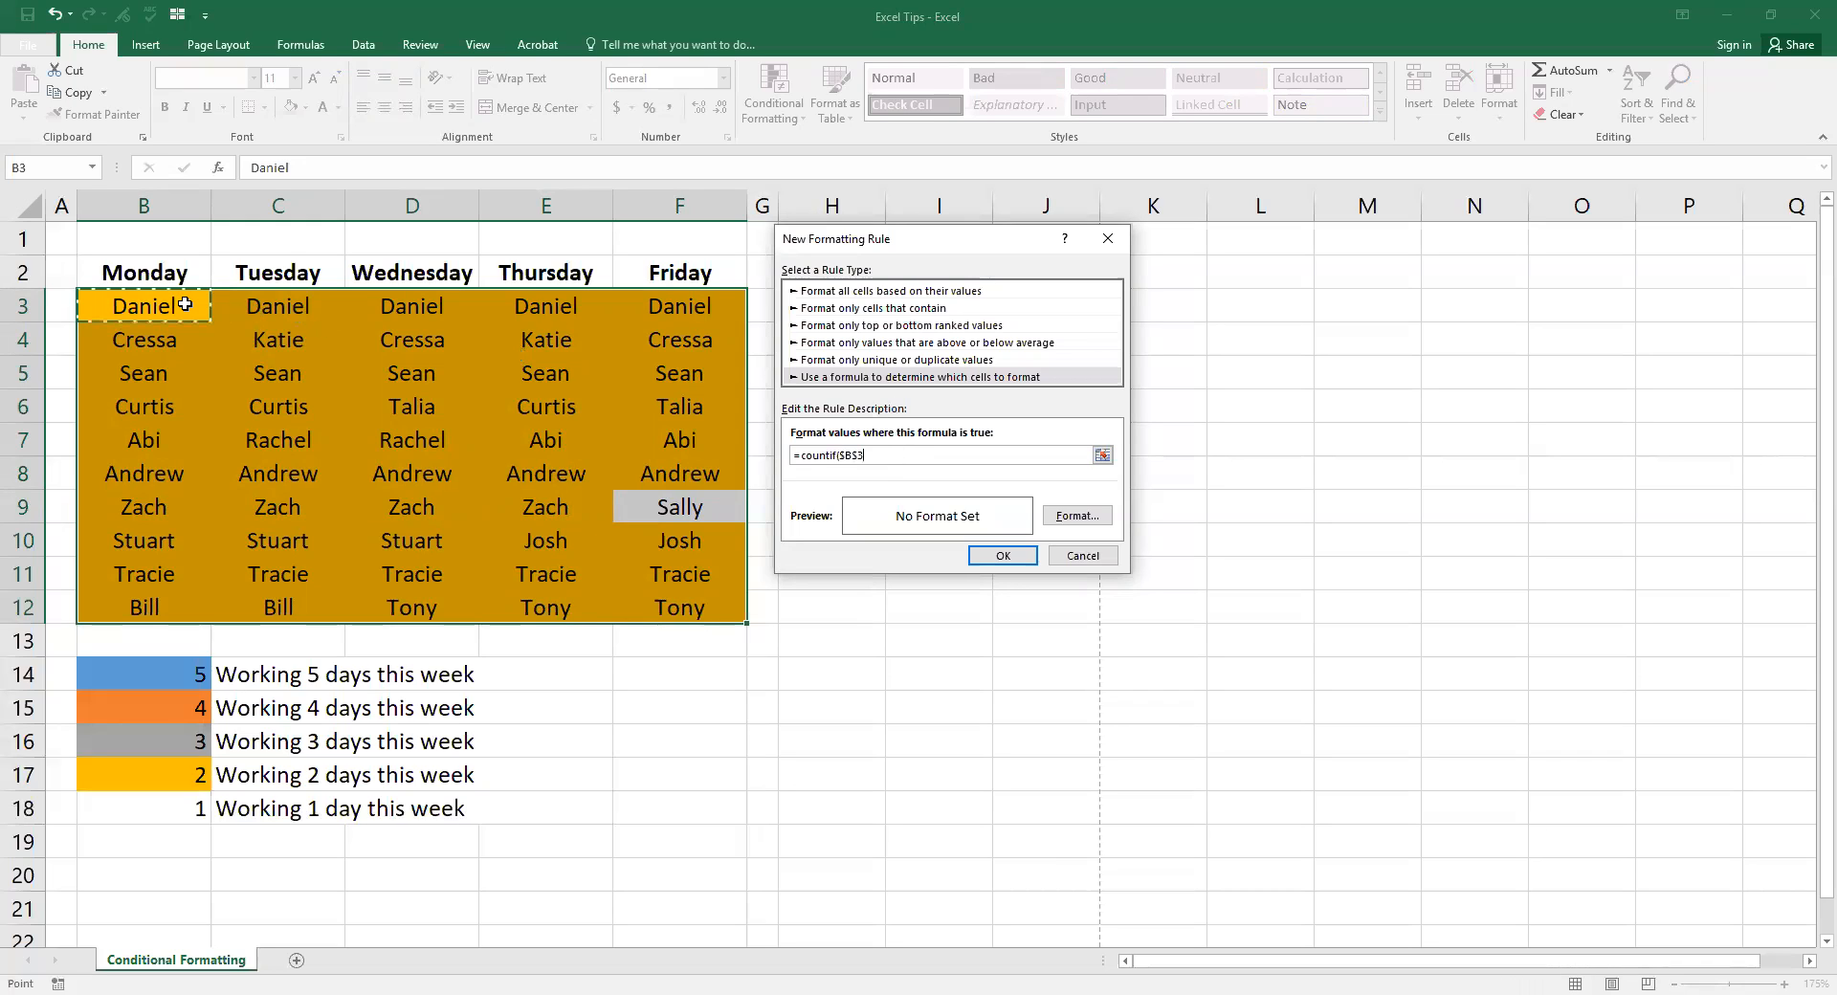
pyautogui.moveTo(184, 304); pyautogui.dragTo(681, 609)
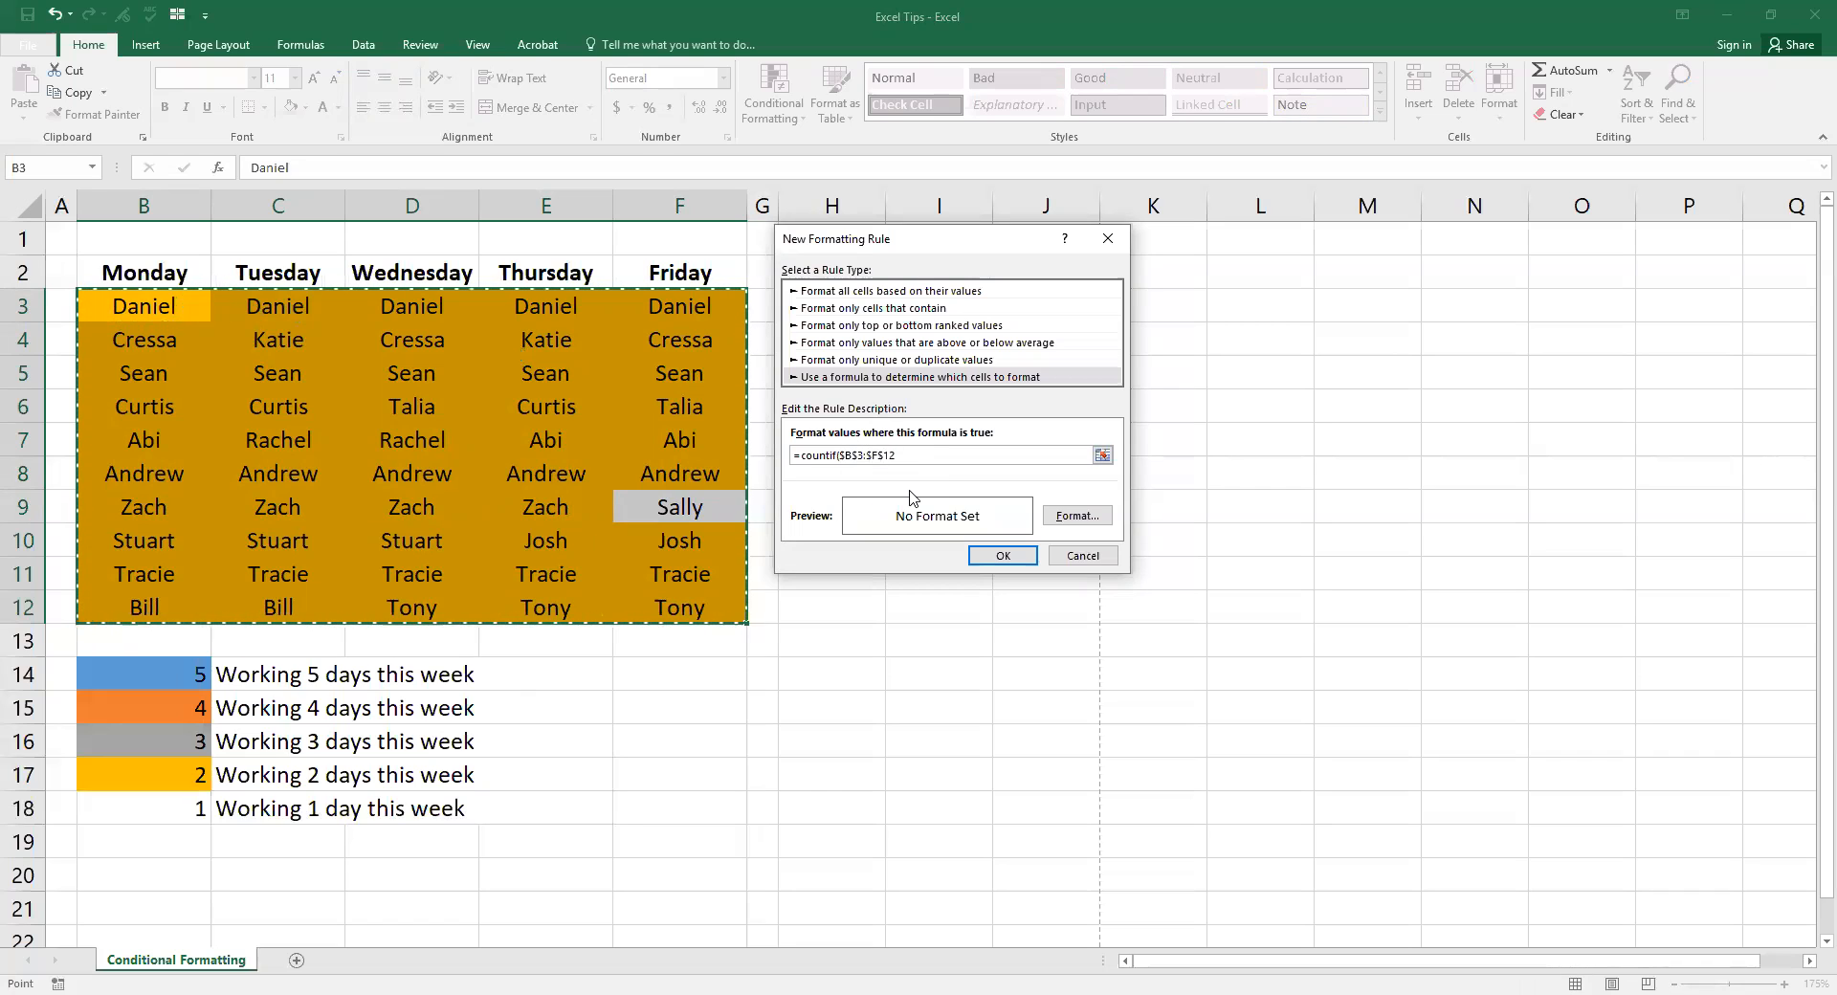
pyautogui.write(',')
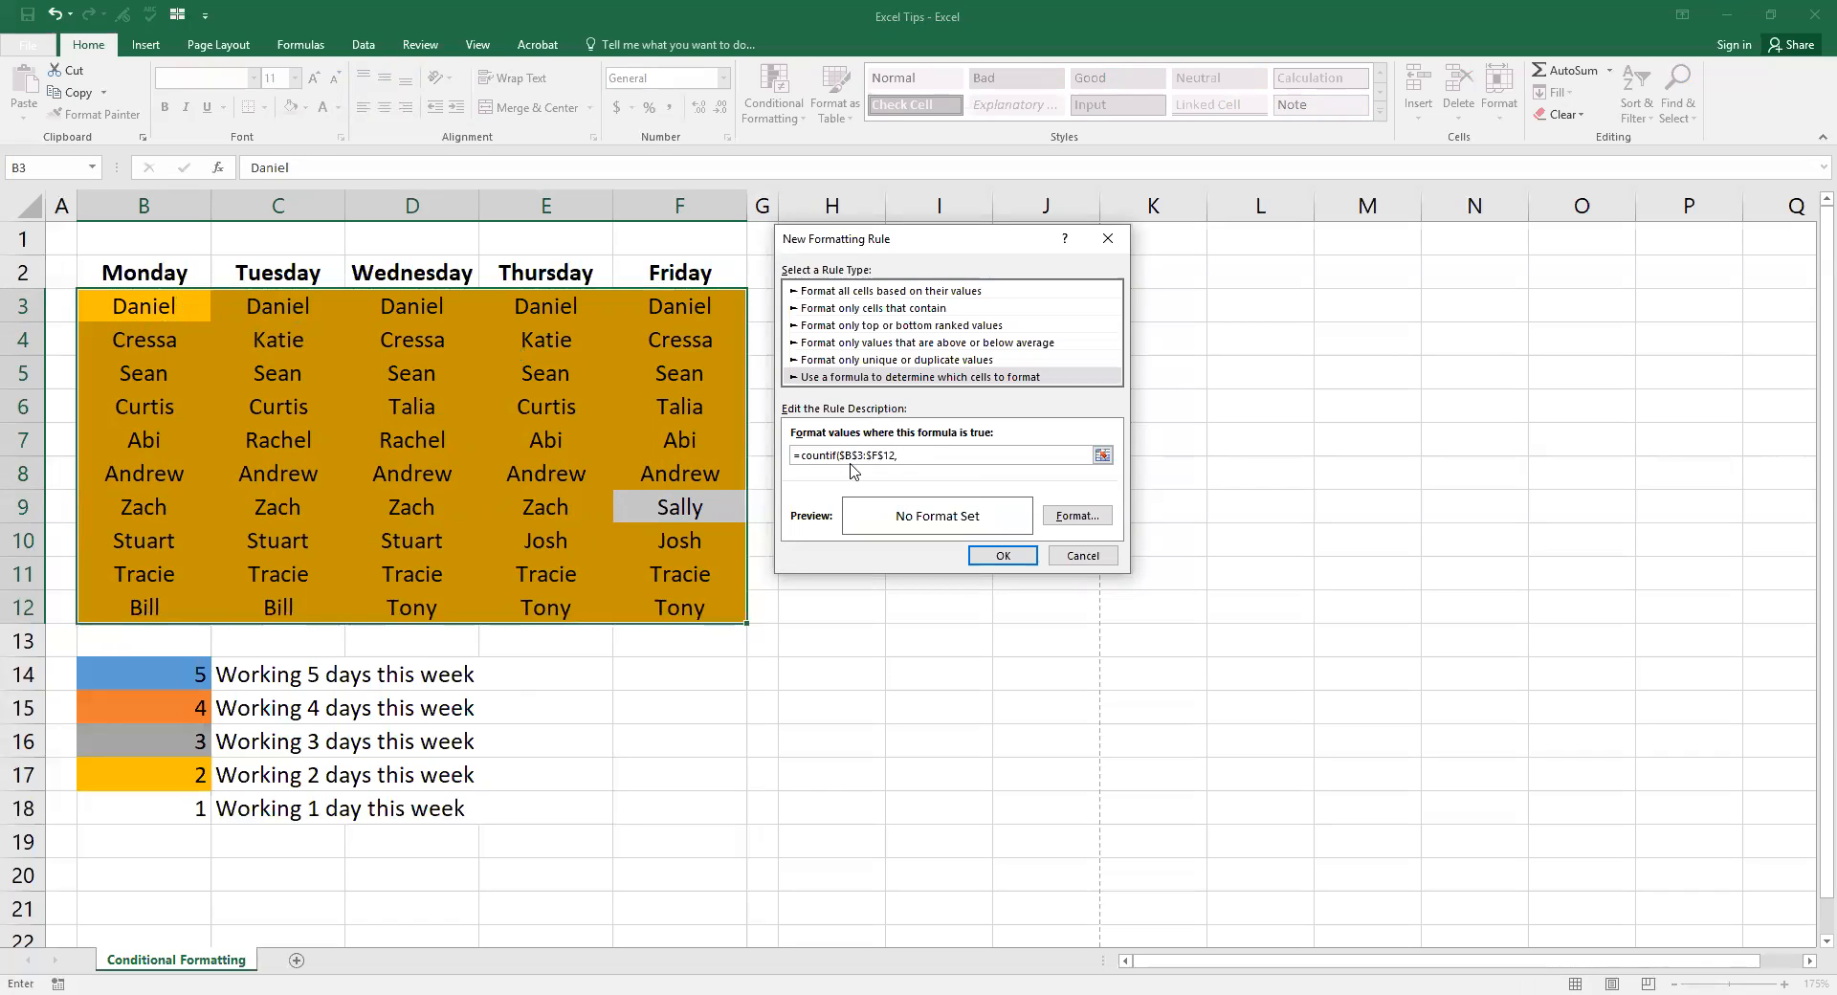
pyautogui.click(165, 307)
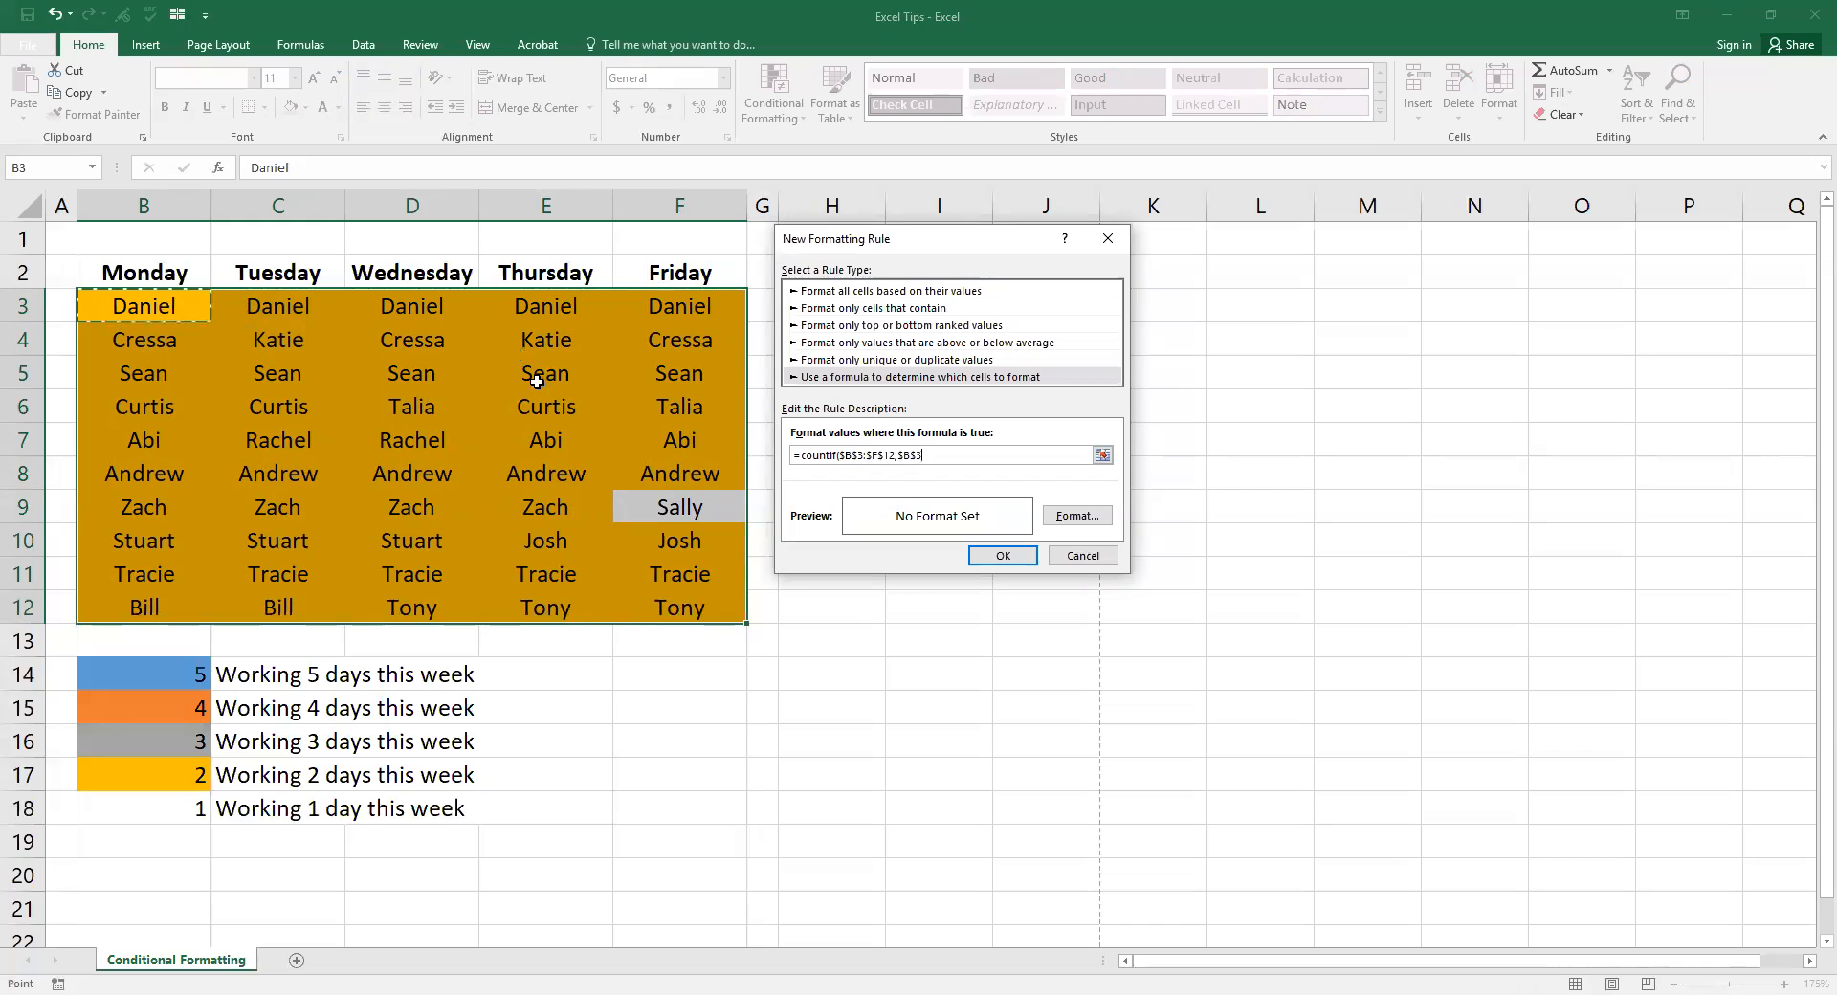
pyautogui.click(905, 455)
pyautogui.press('BackSpace')
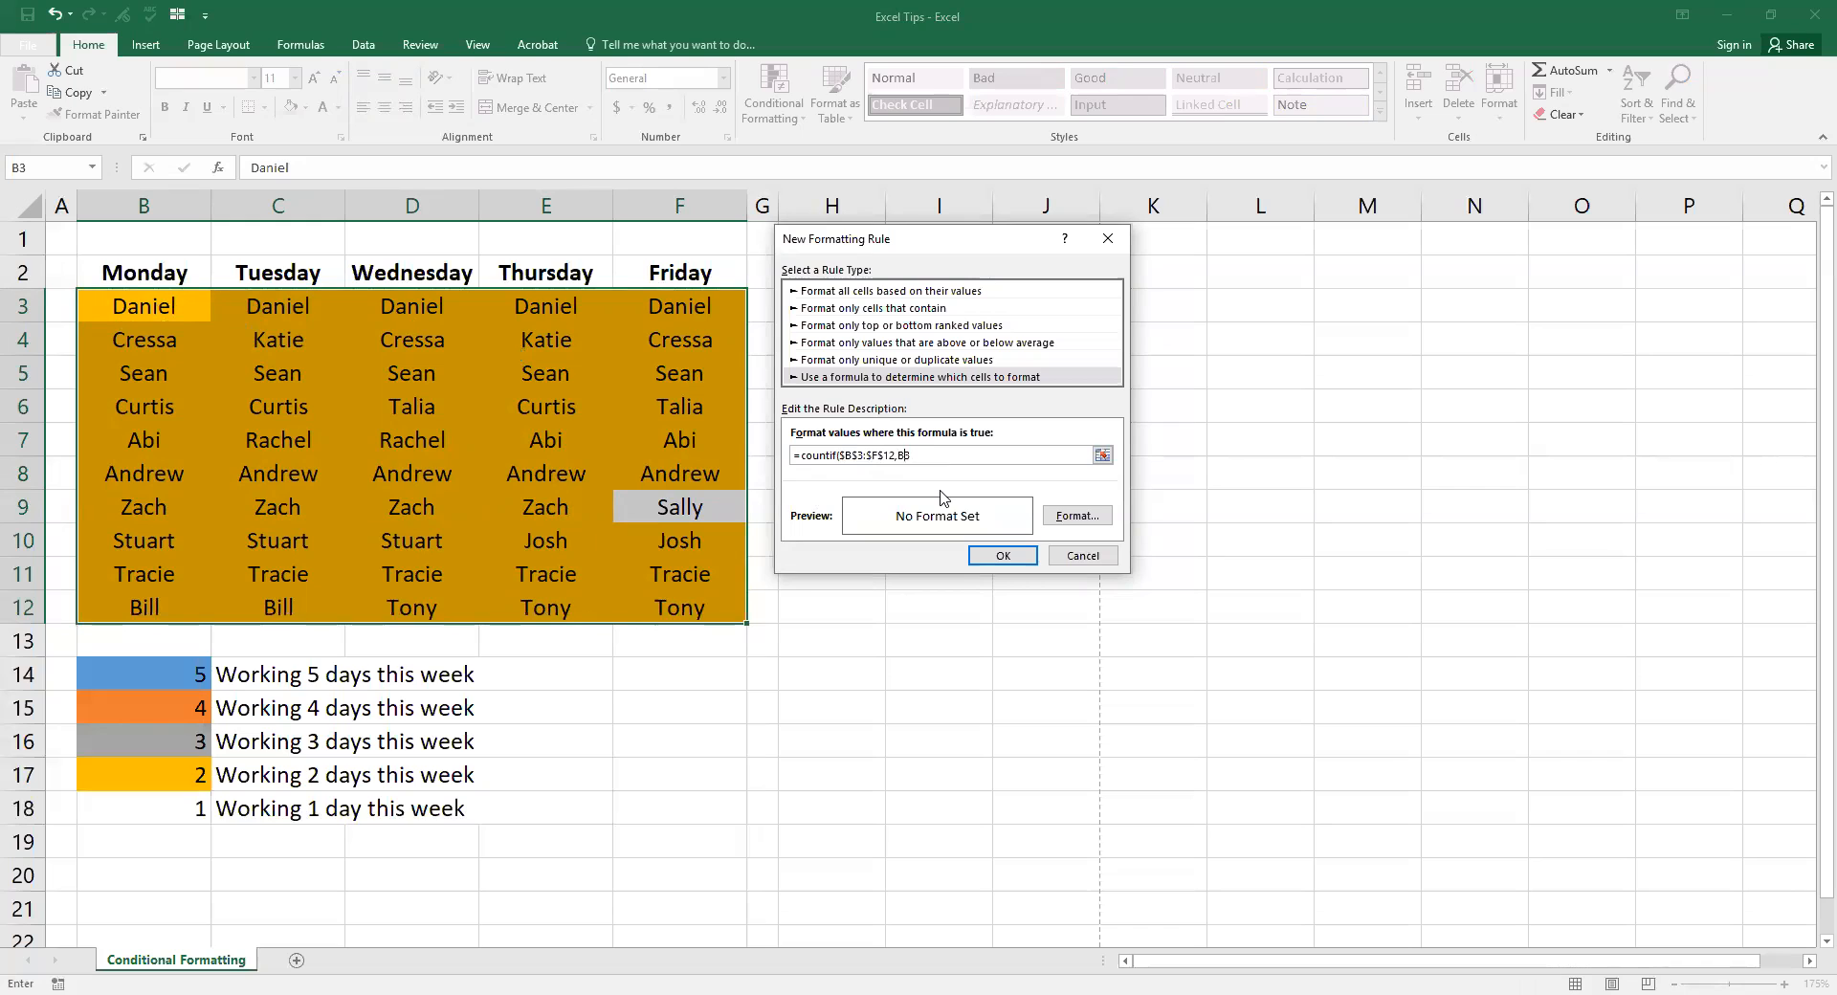
pyautogui.press('Delete')
# Step: Finish the formula as =countif($B$3:$F$12,B3)=3 and bring up its format settings
pyautogui.write('3')
pyautogui.click(1074, 517)
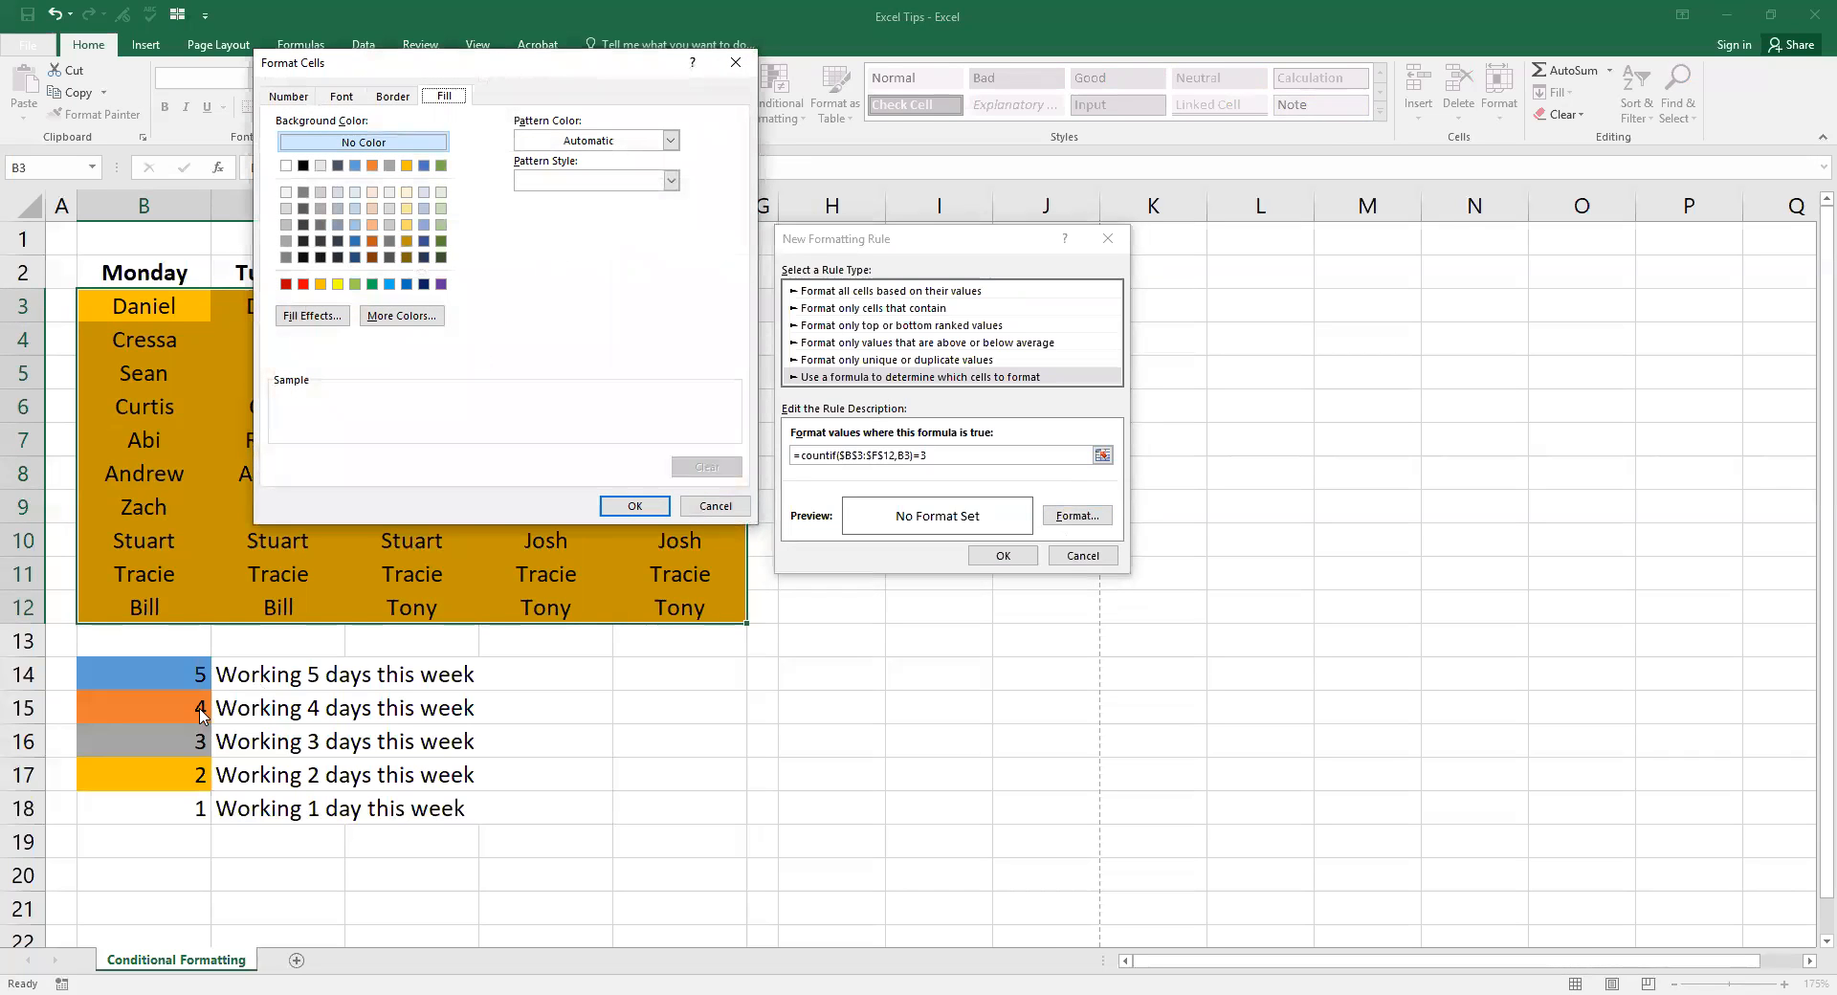
# Step: Give the exactly-three-times rule a grey fill and apply it to the rota
pyautogui.click(389, 166)
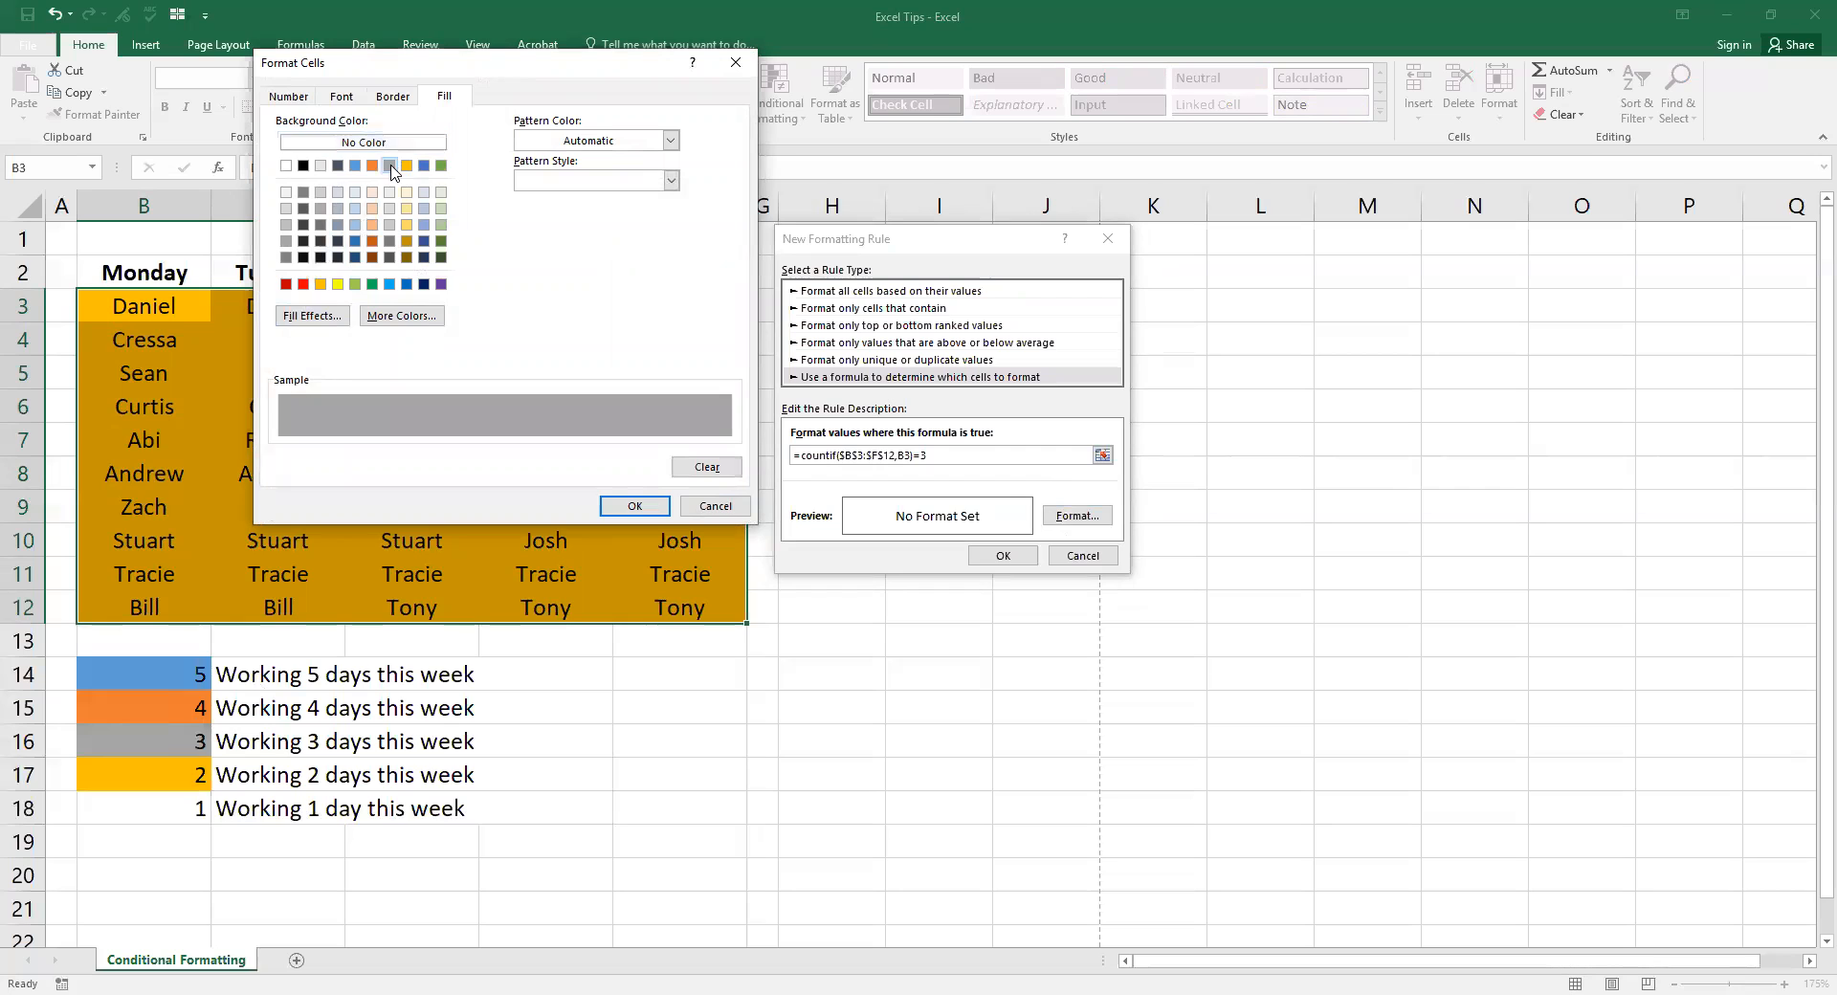
pyautogui.click(634, 506)
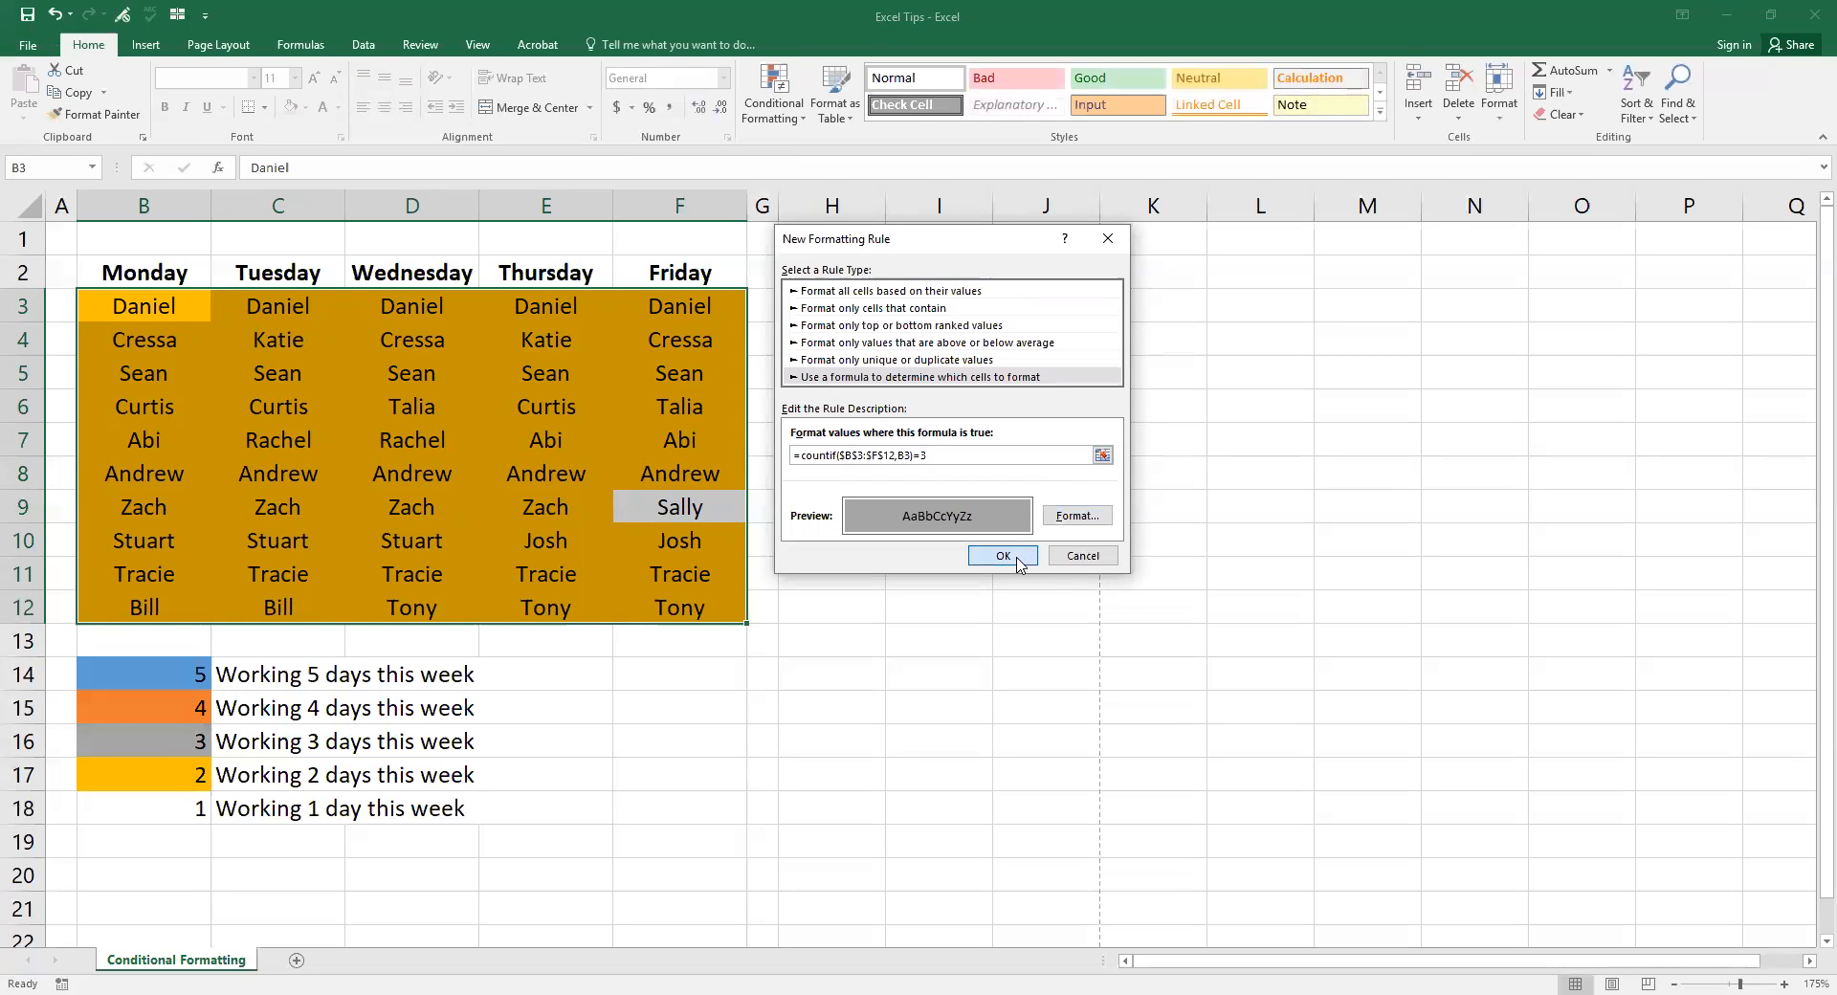
pyautogui.press('Return')
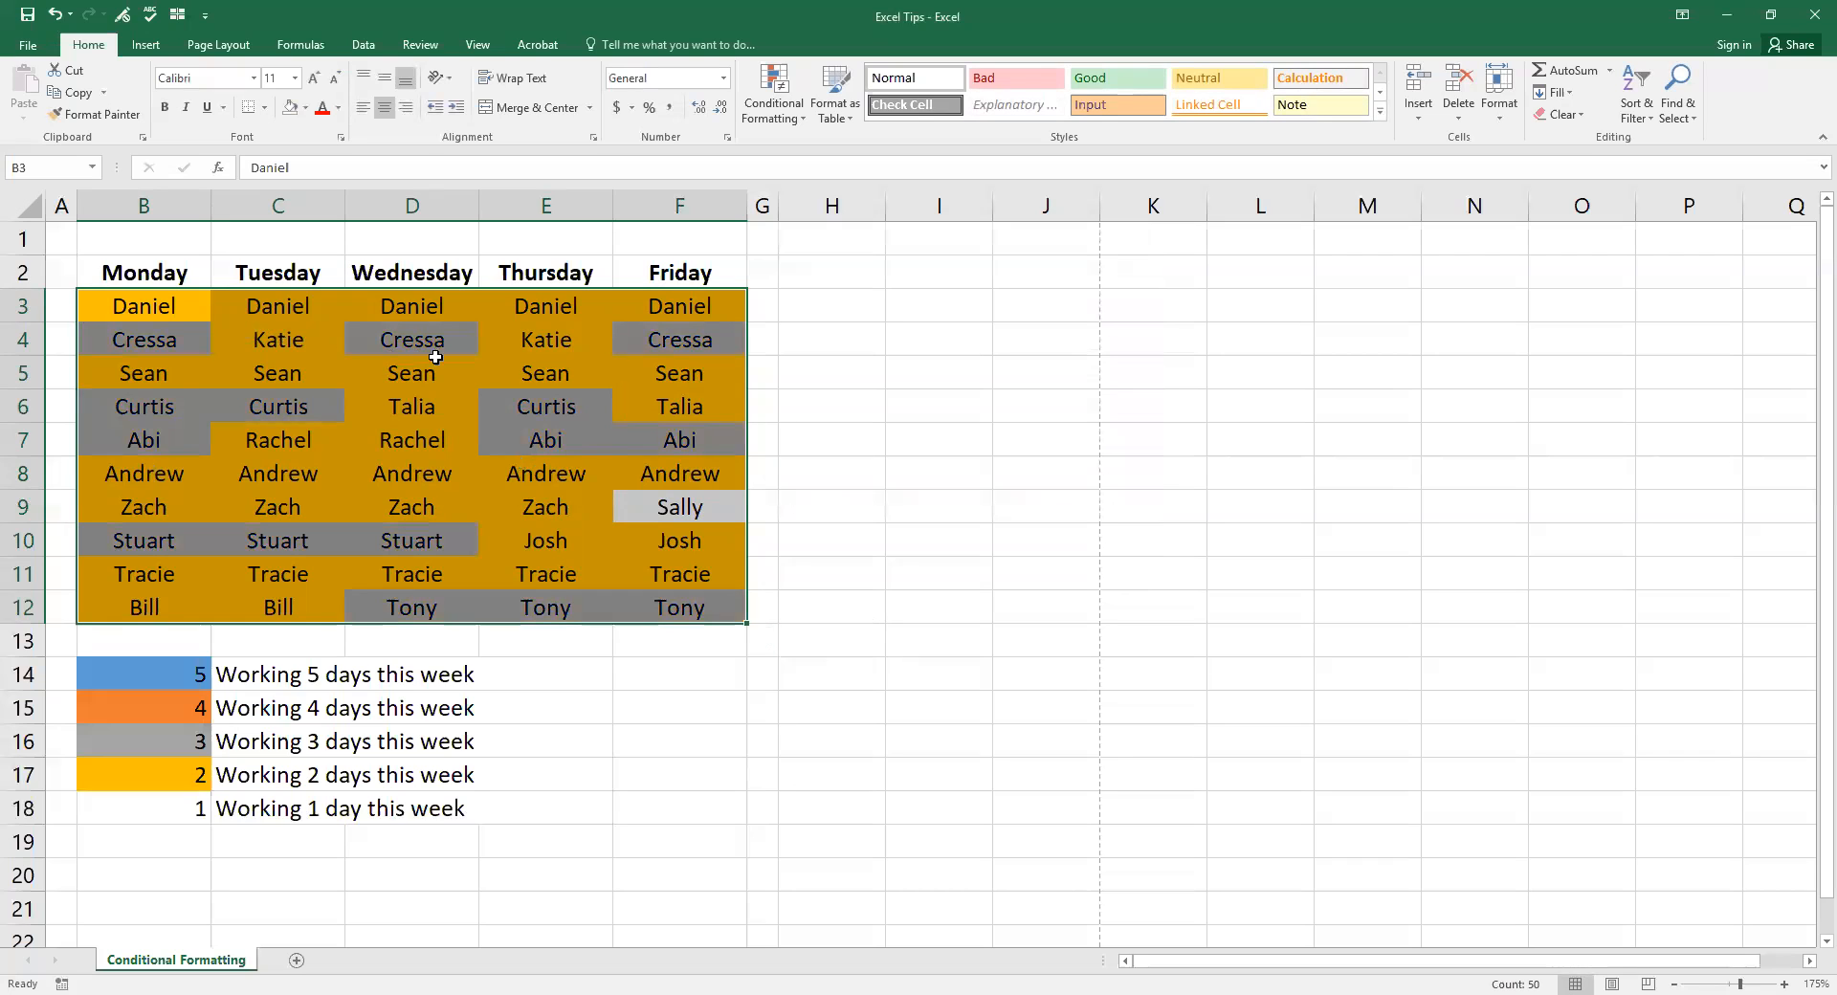
# Step: Compare the new colours with the 4-day and 5-day key rows, then reselect B3:F12
pyautogui.click(835, 466)
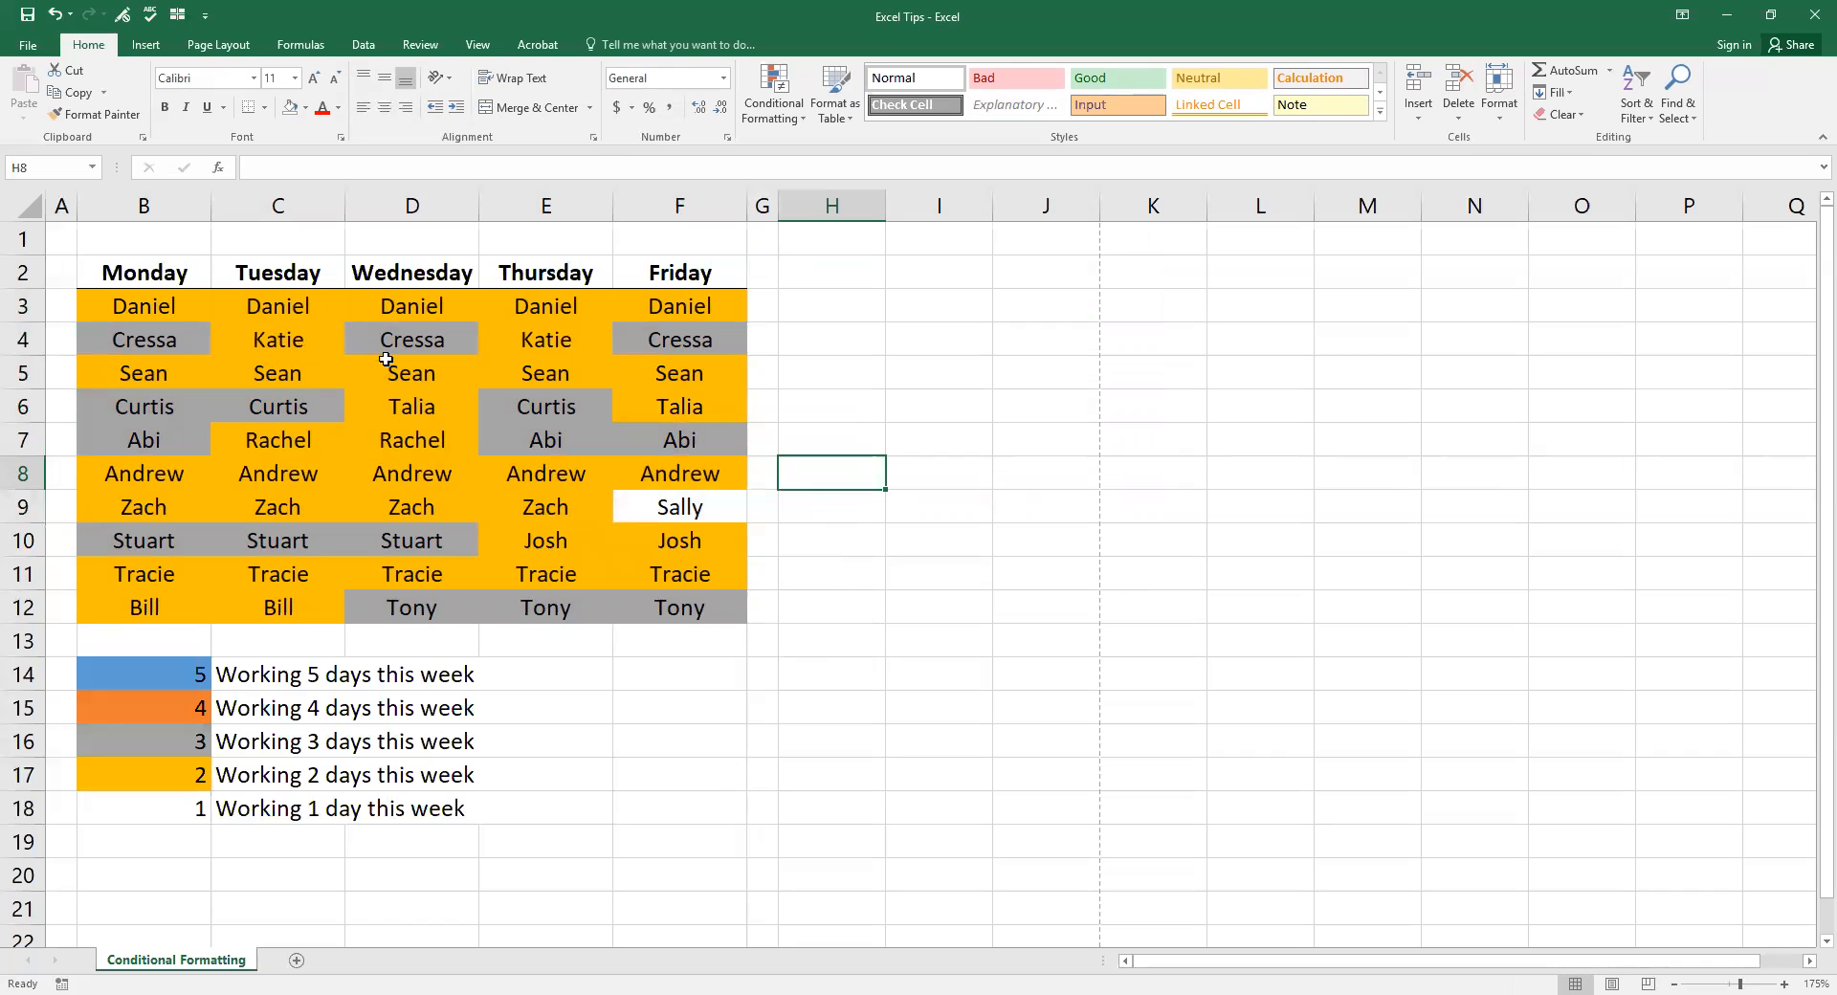
pyautogui.moveTo(183, 711); pyautogui.dragTo(274, 709)
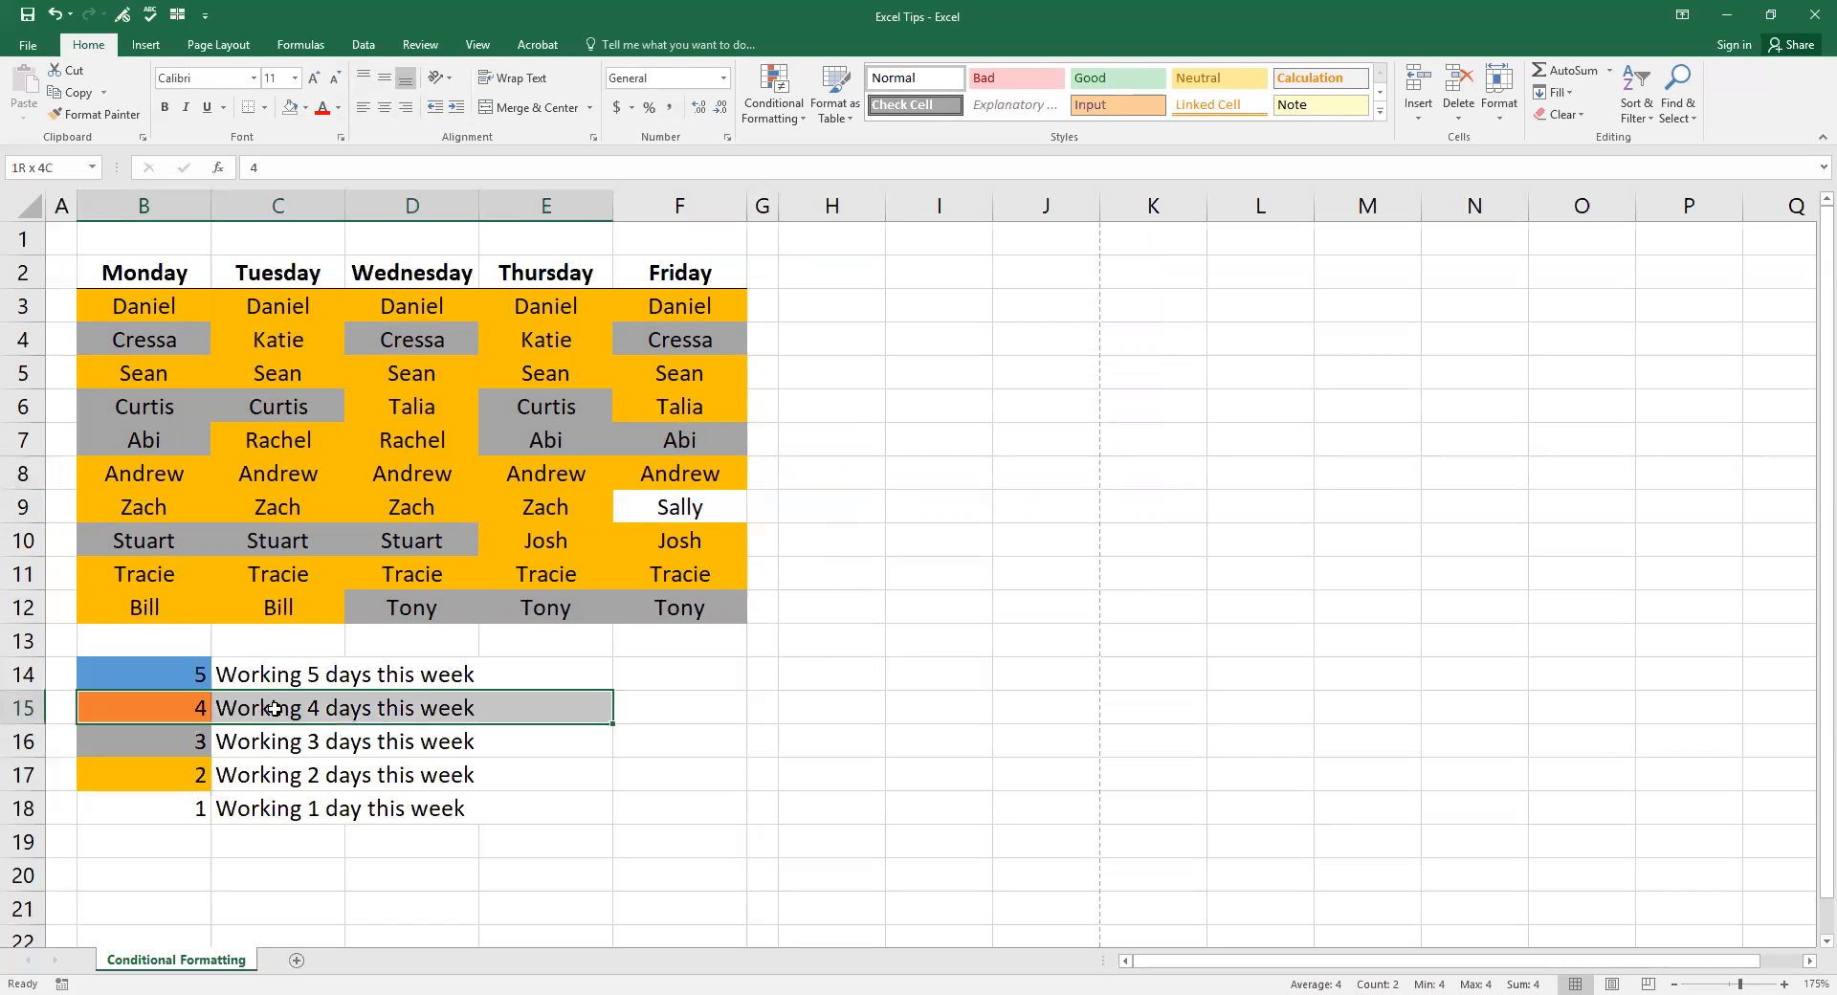
pyautogui.moveTo(163, 673); pyautogui.dragTo(284, 677)
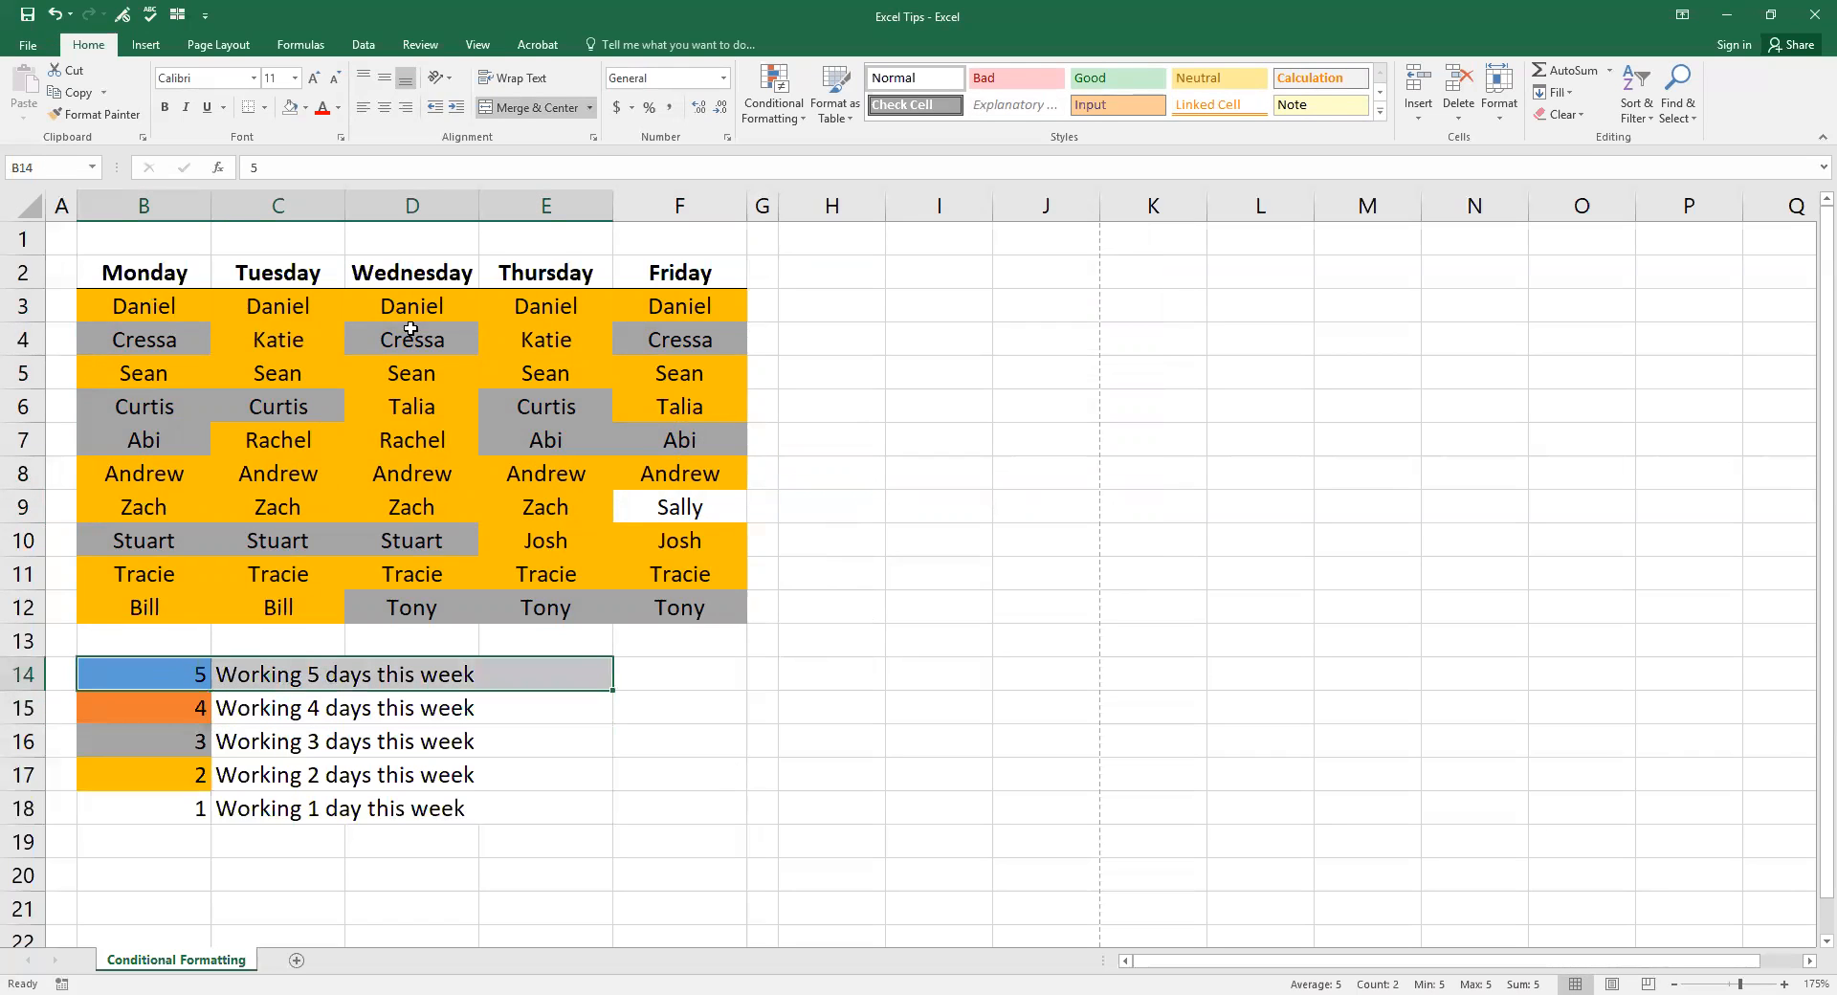
pyautogui.moveTo(155, 307); pyautogui.dragTo(670, 602)
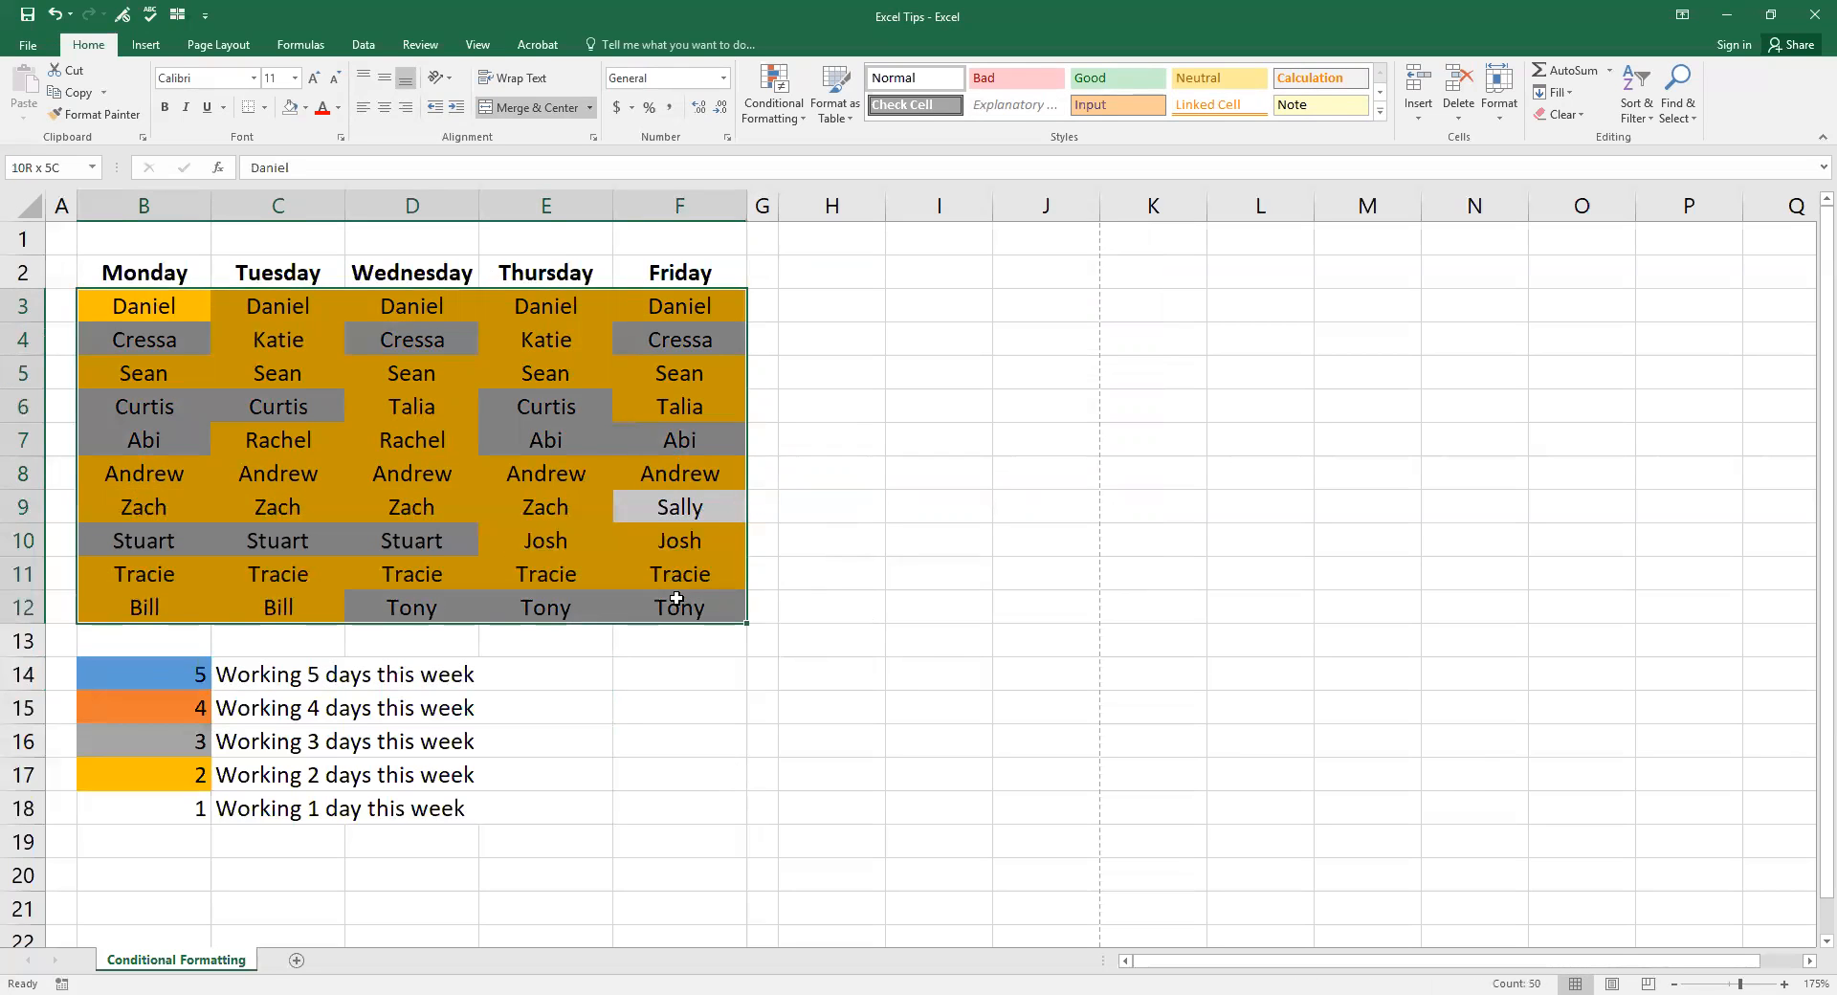
# Step: Create a formula rule =countif($B$3:$F$12,$B3)=4 with only the name column locked
pyautogui.click(794, 120)
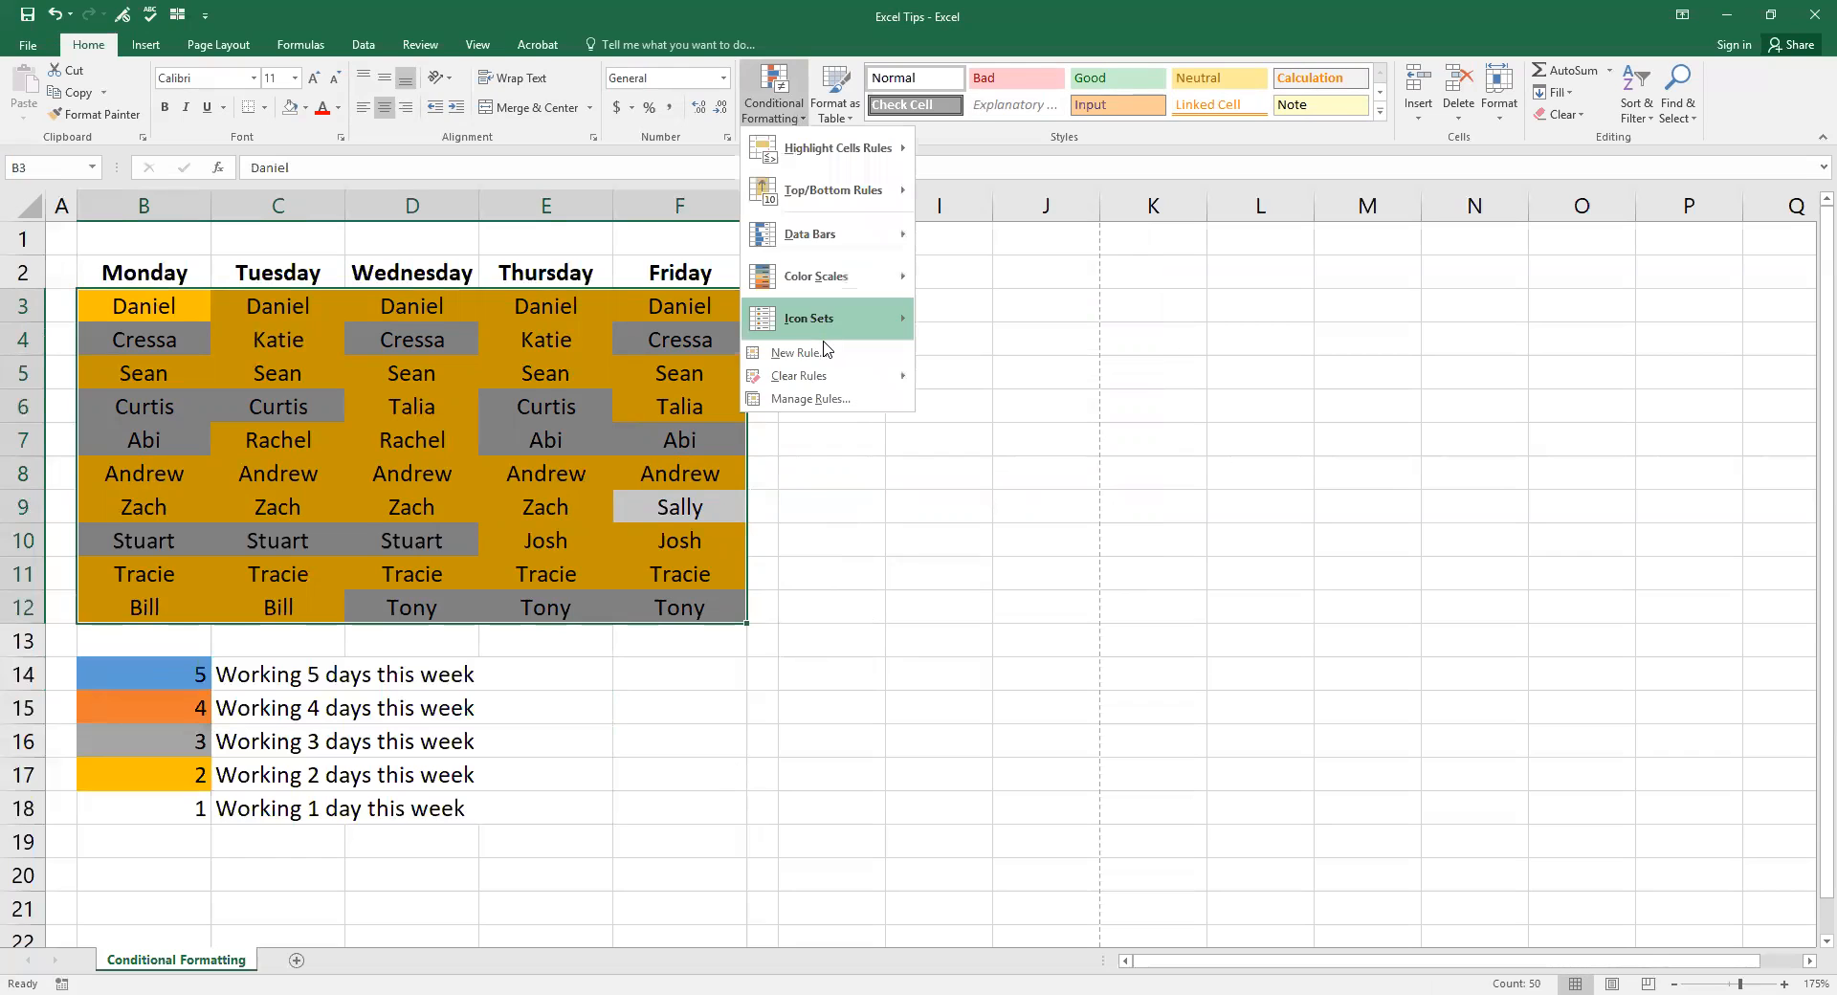
pyautogui.click(827, 351)
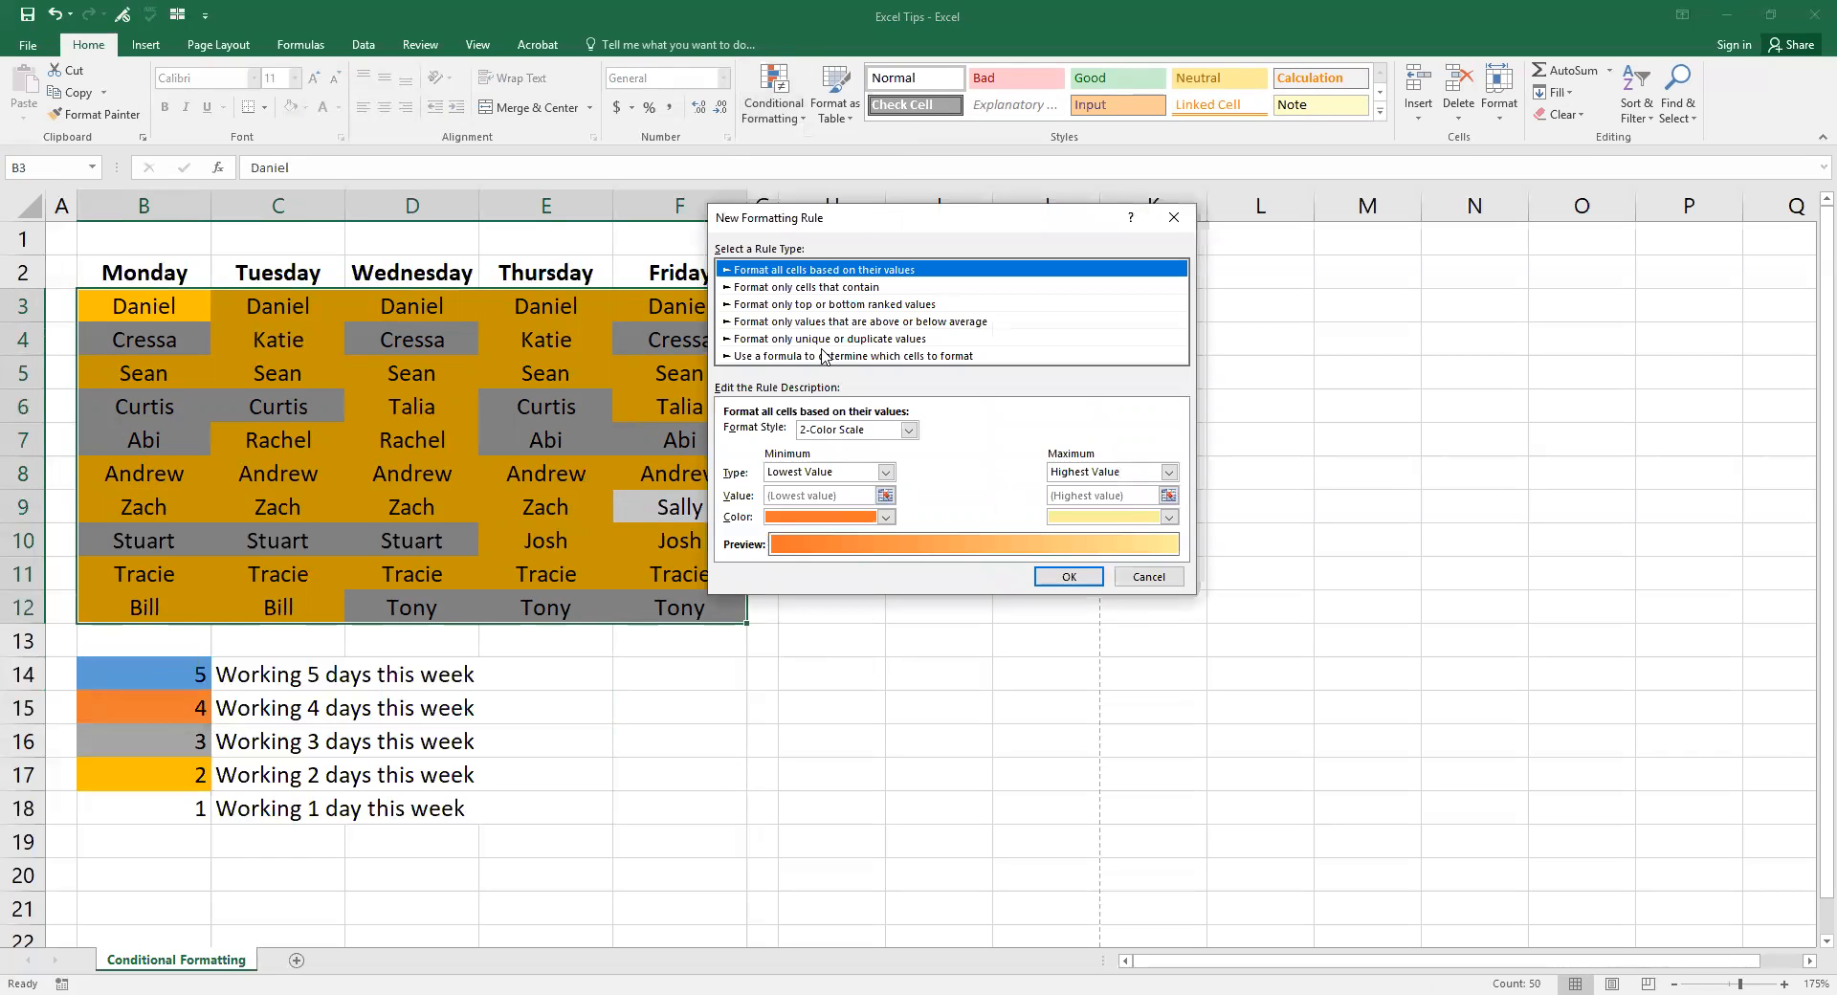
pyautogui.click(816, 357)
pyautogui.click(817, 435)
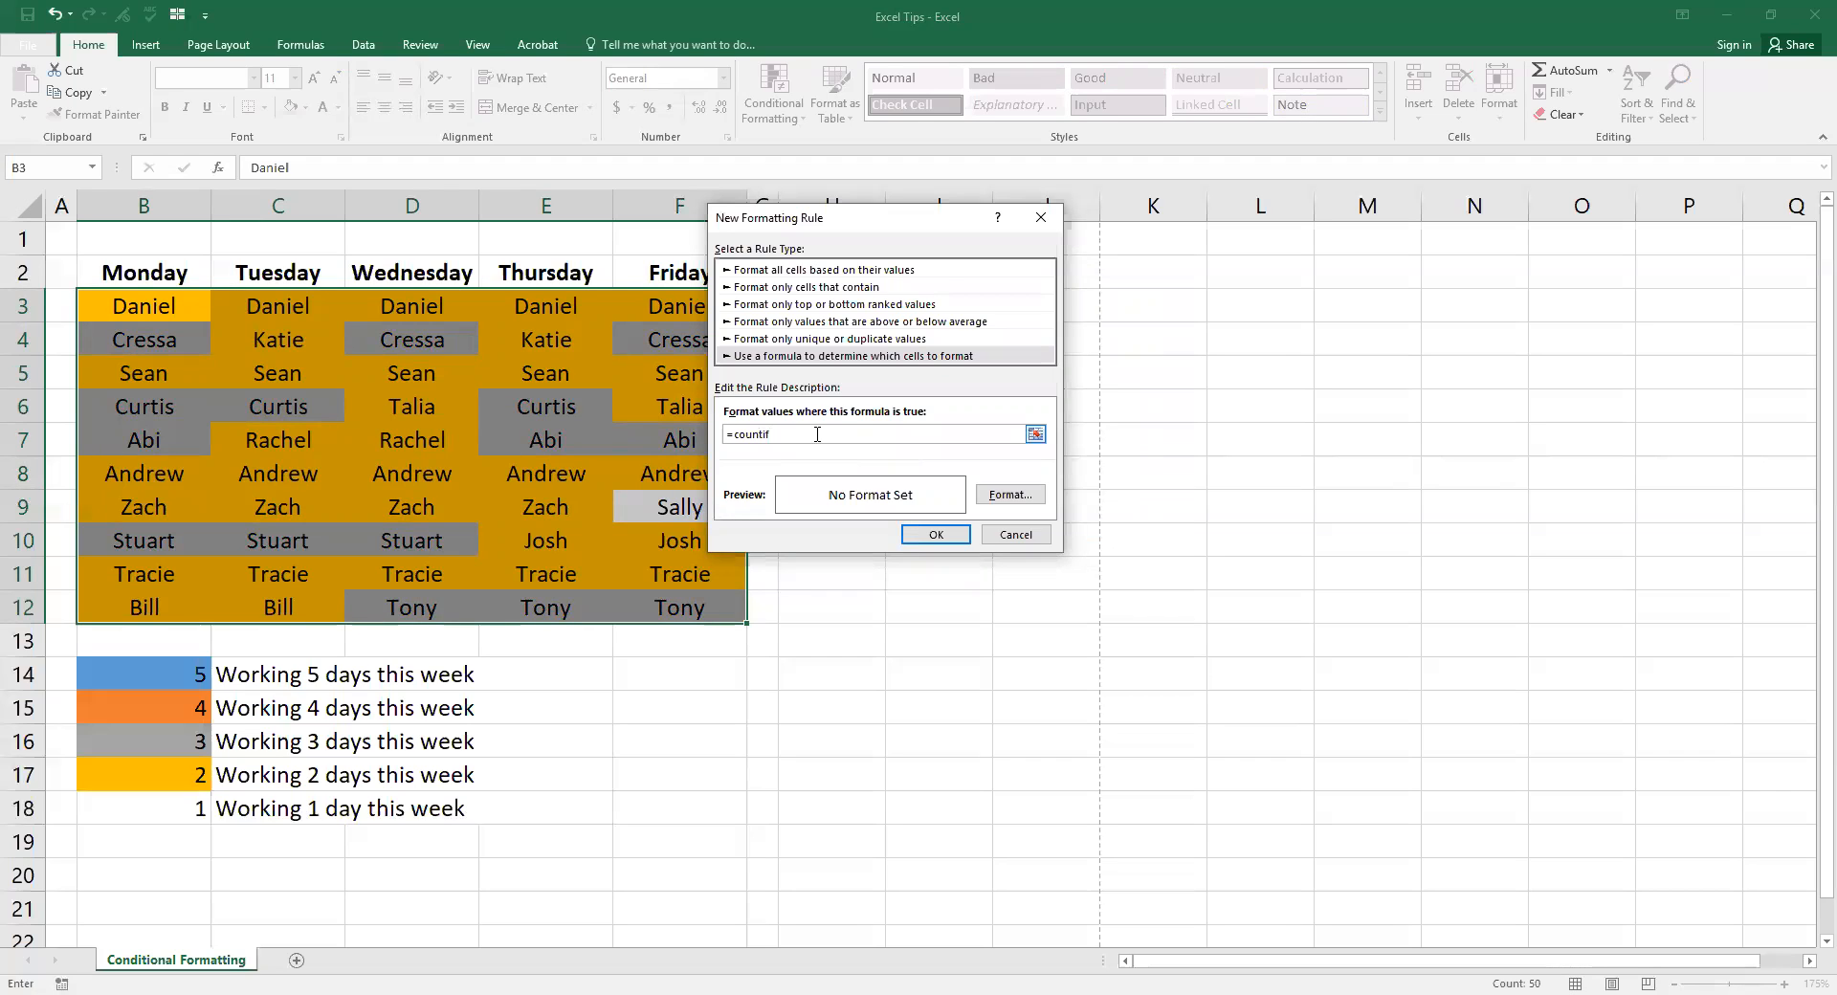
pyautogui.write('=countif(')
pyautogui.click(129, 302)
pyautogui.moveTo(129, 302); pyautogui.dragTo(731, 612)
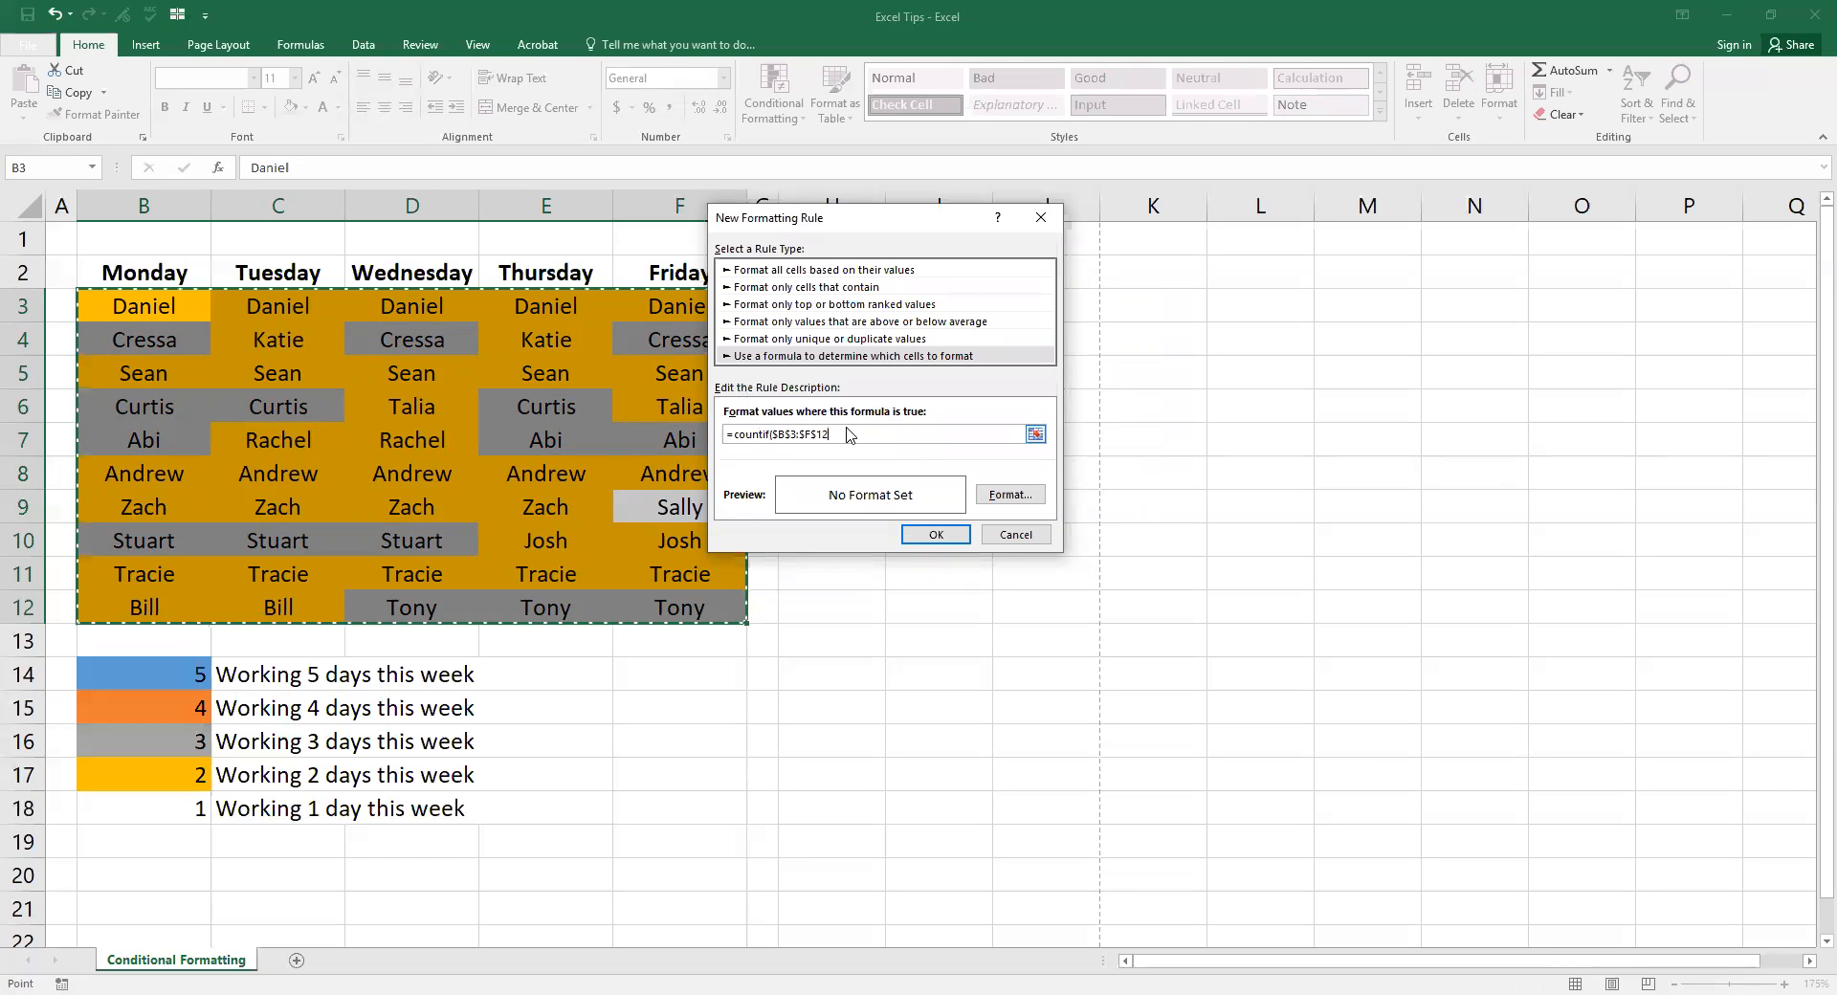
pyautogui.write(',')
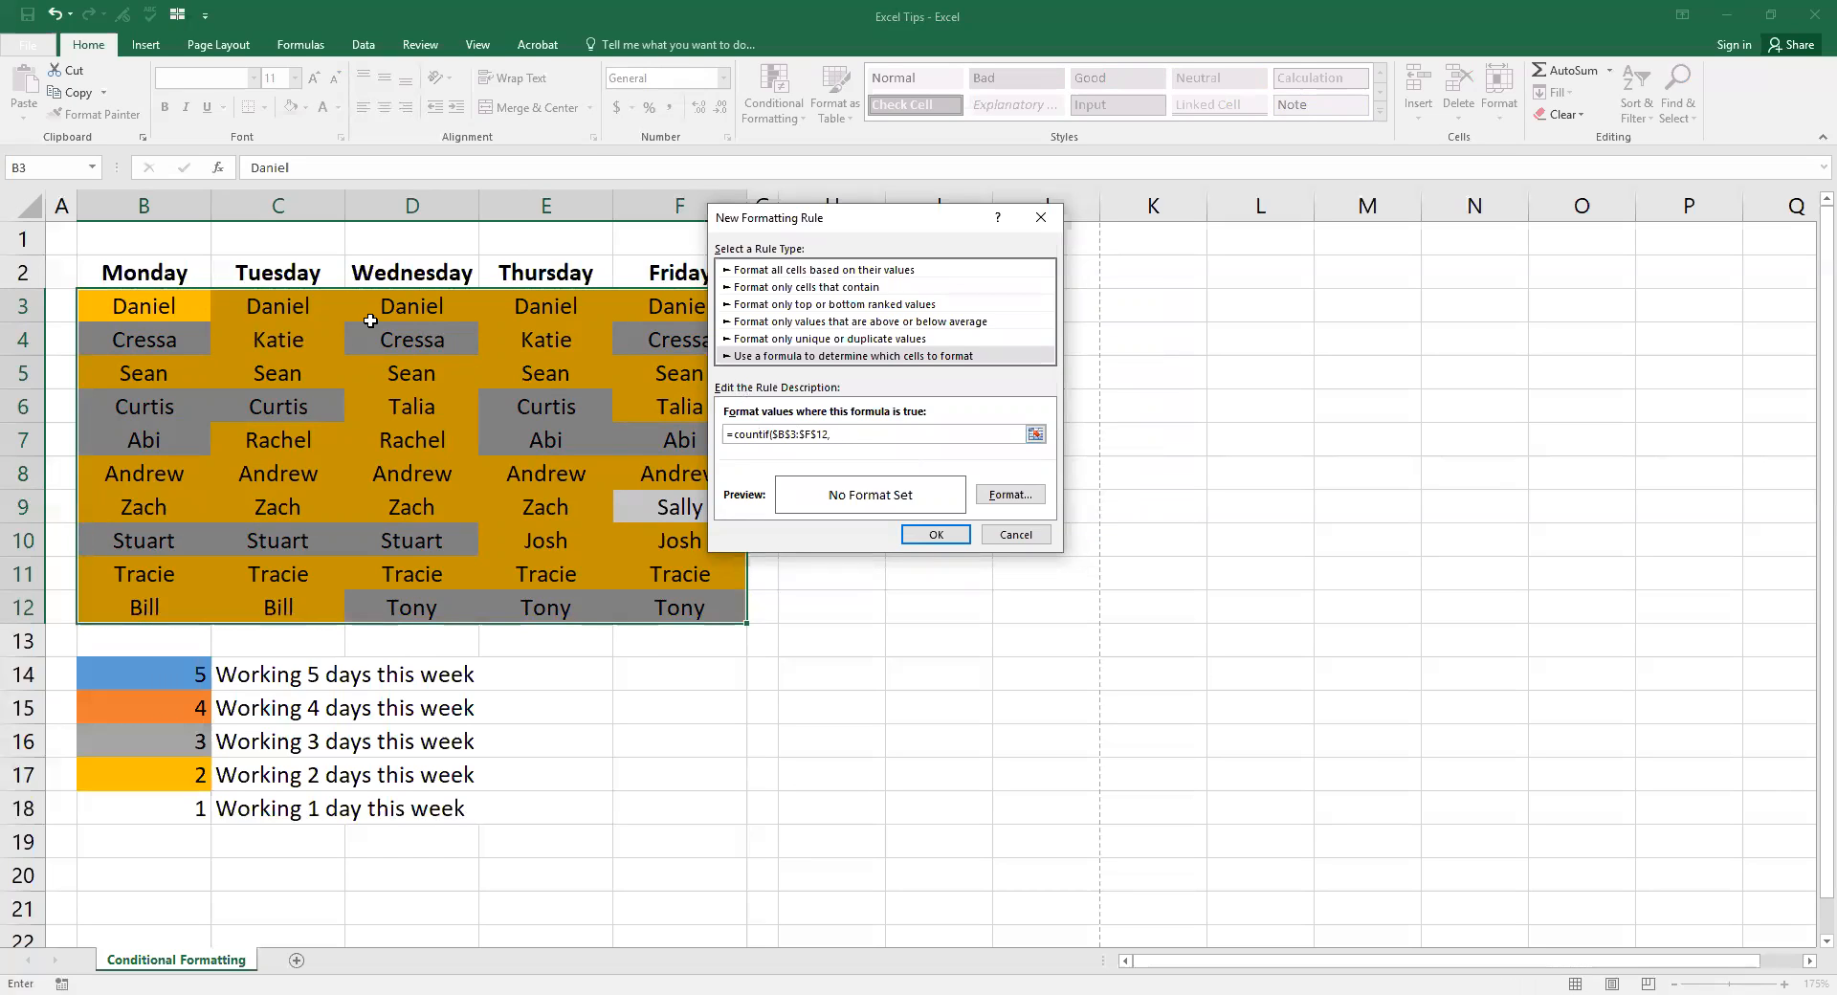
pyautogui.click(190, 305)
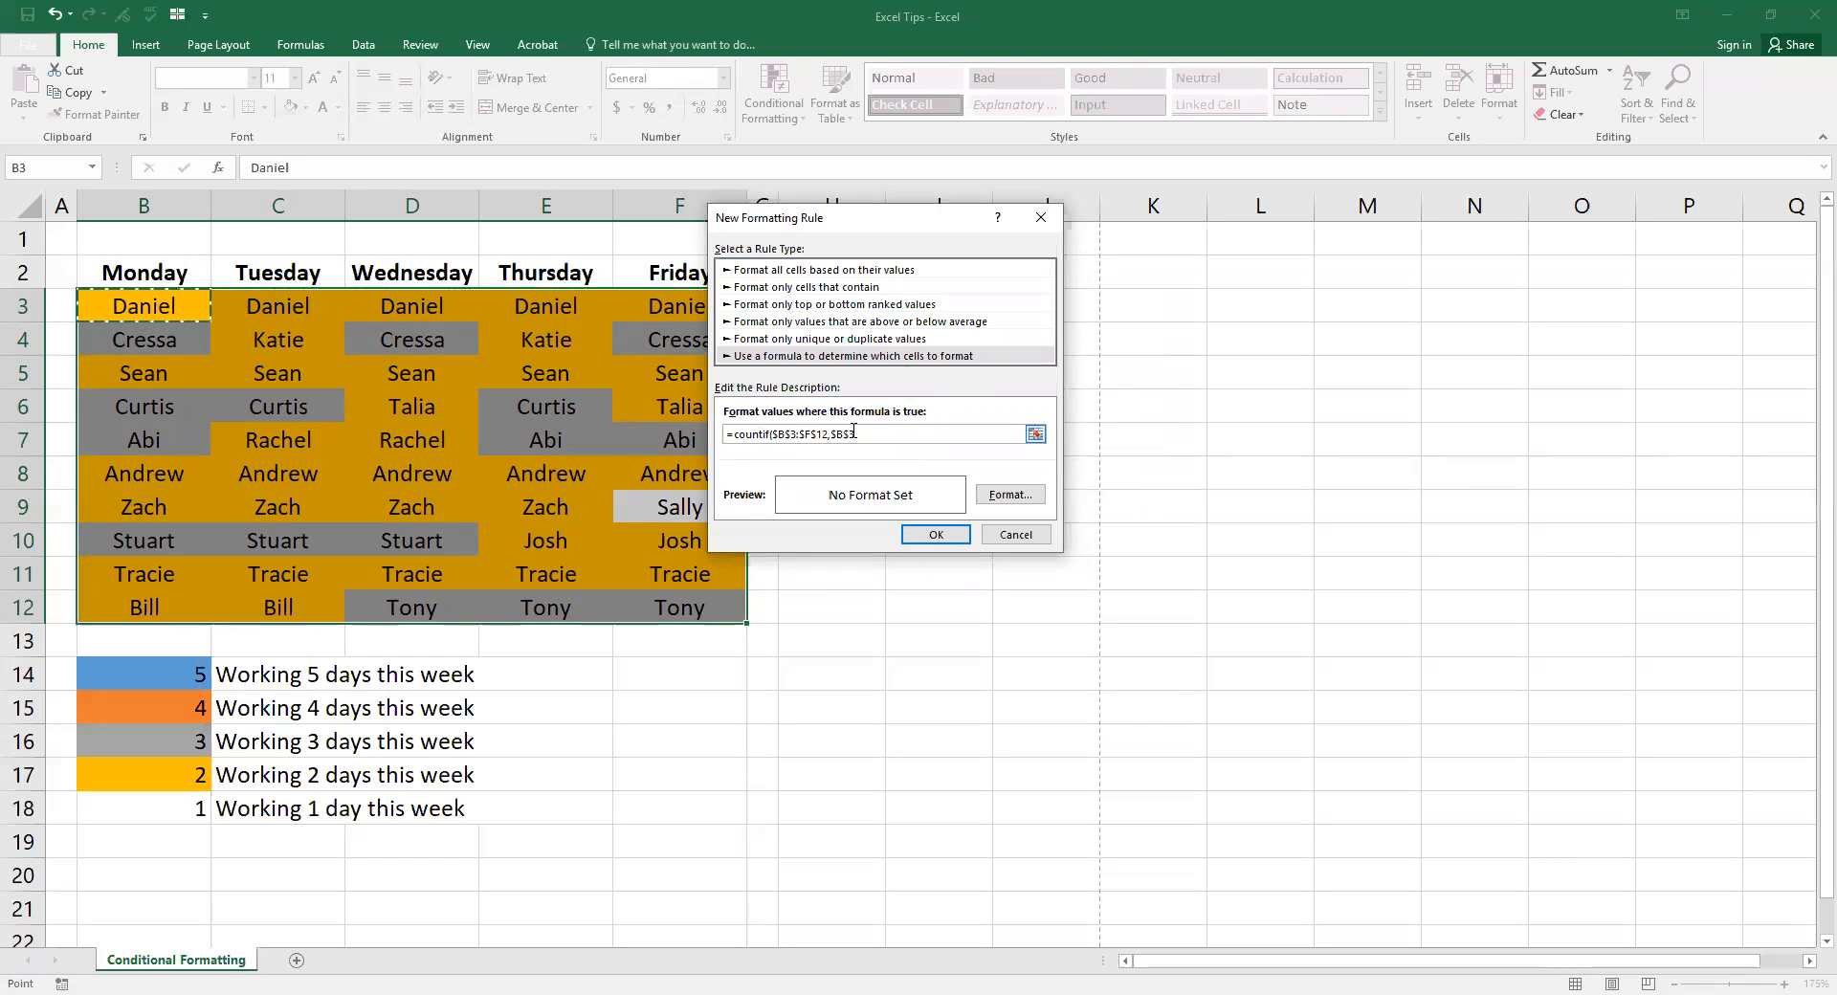
pyautogui.click(851, 434)
pyautogui.press('BackSpace')
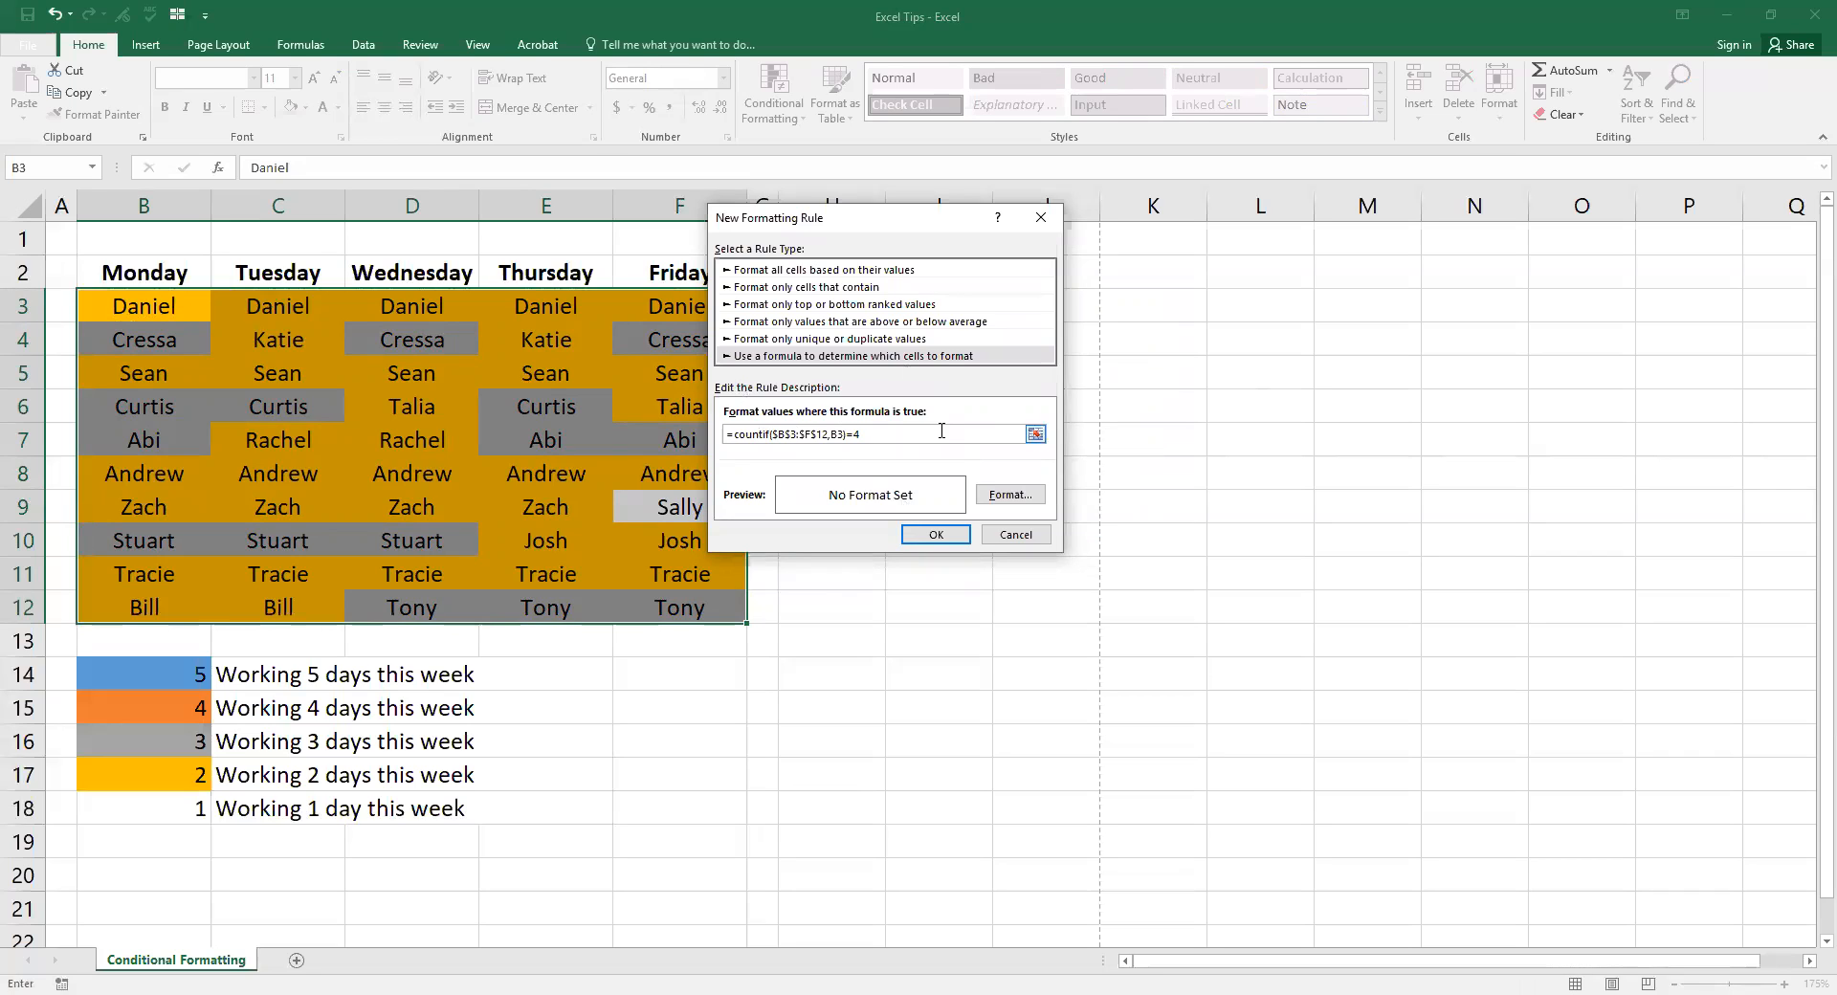
# Step: Give the four-day rule an orange fill and apply it to the rota
pyautogui.click(1010, 494)
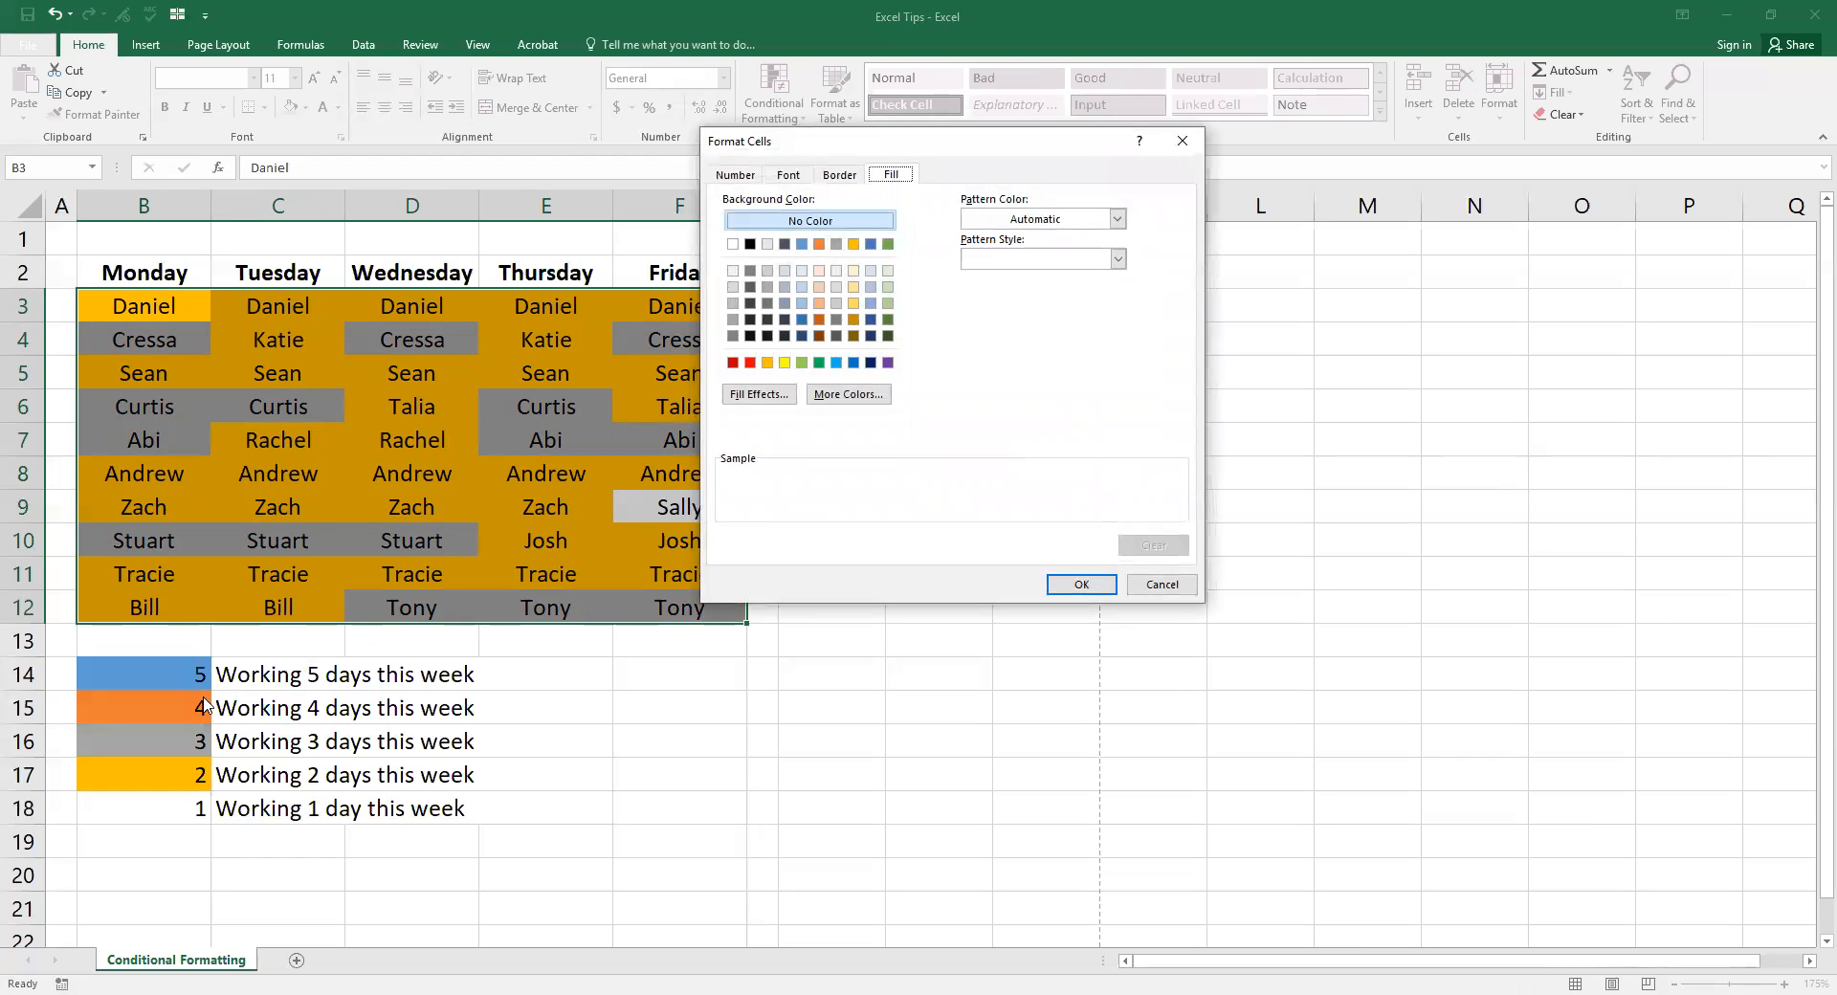
pyautogui.click(819, 244)
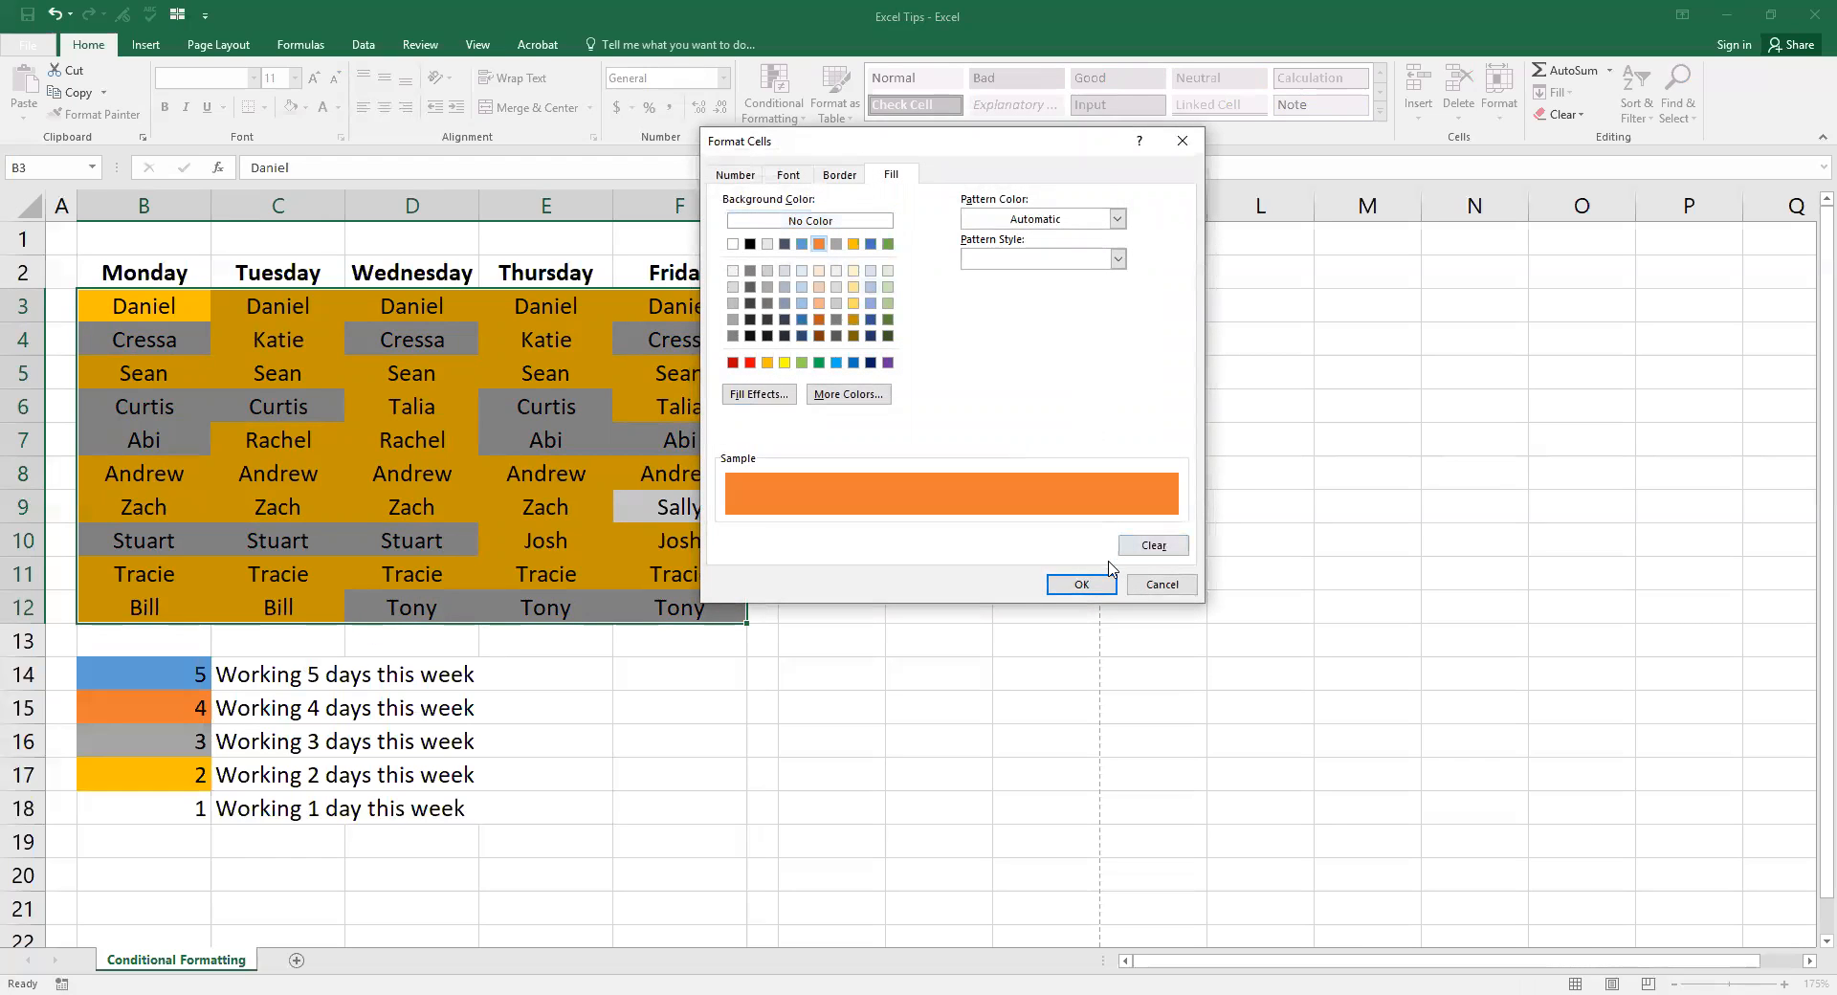
pyautogui.click(1082, 584)
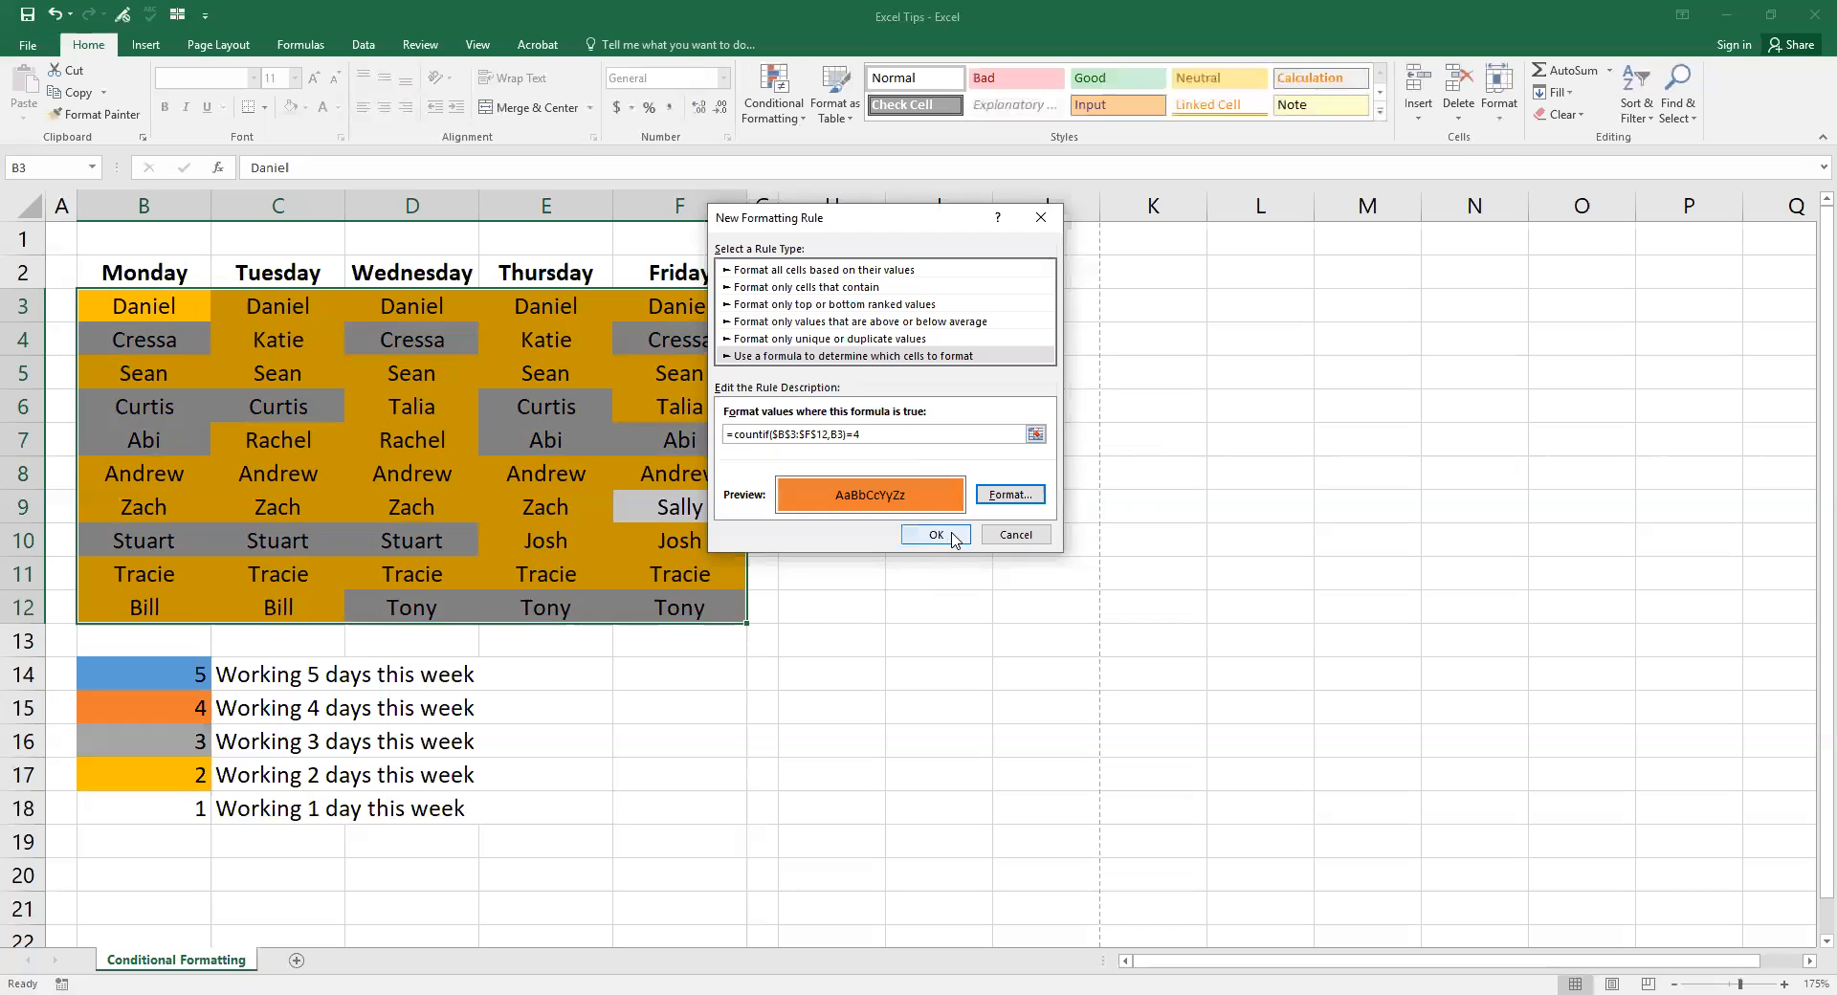
pyautogui.click(937, 535)
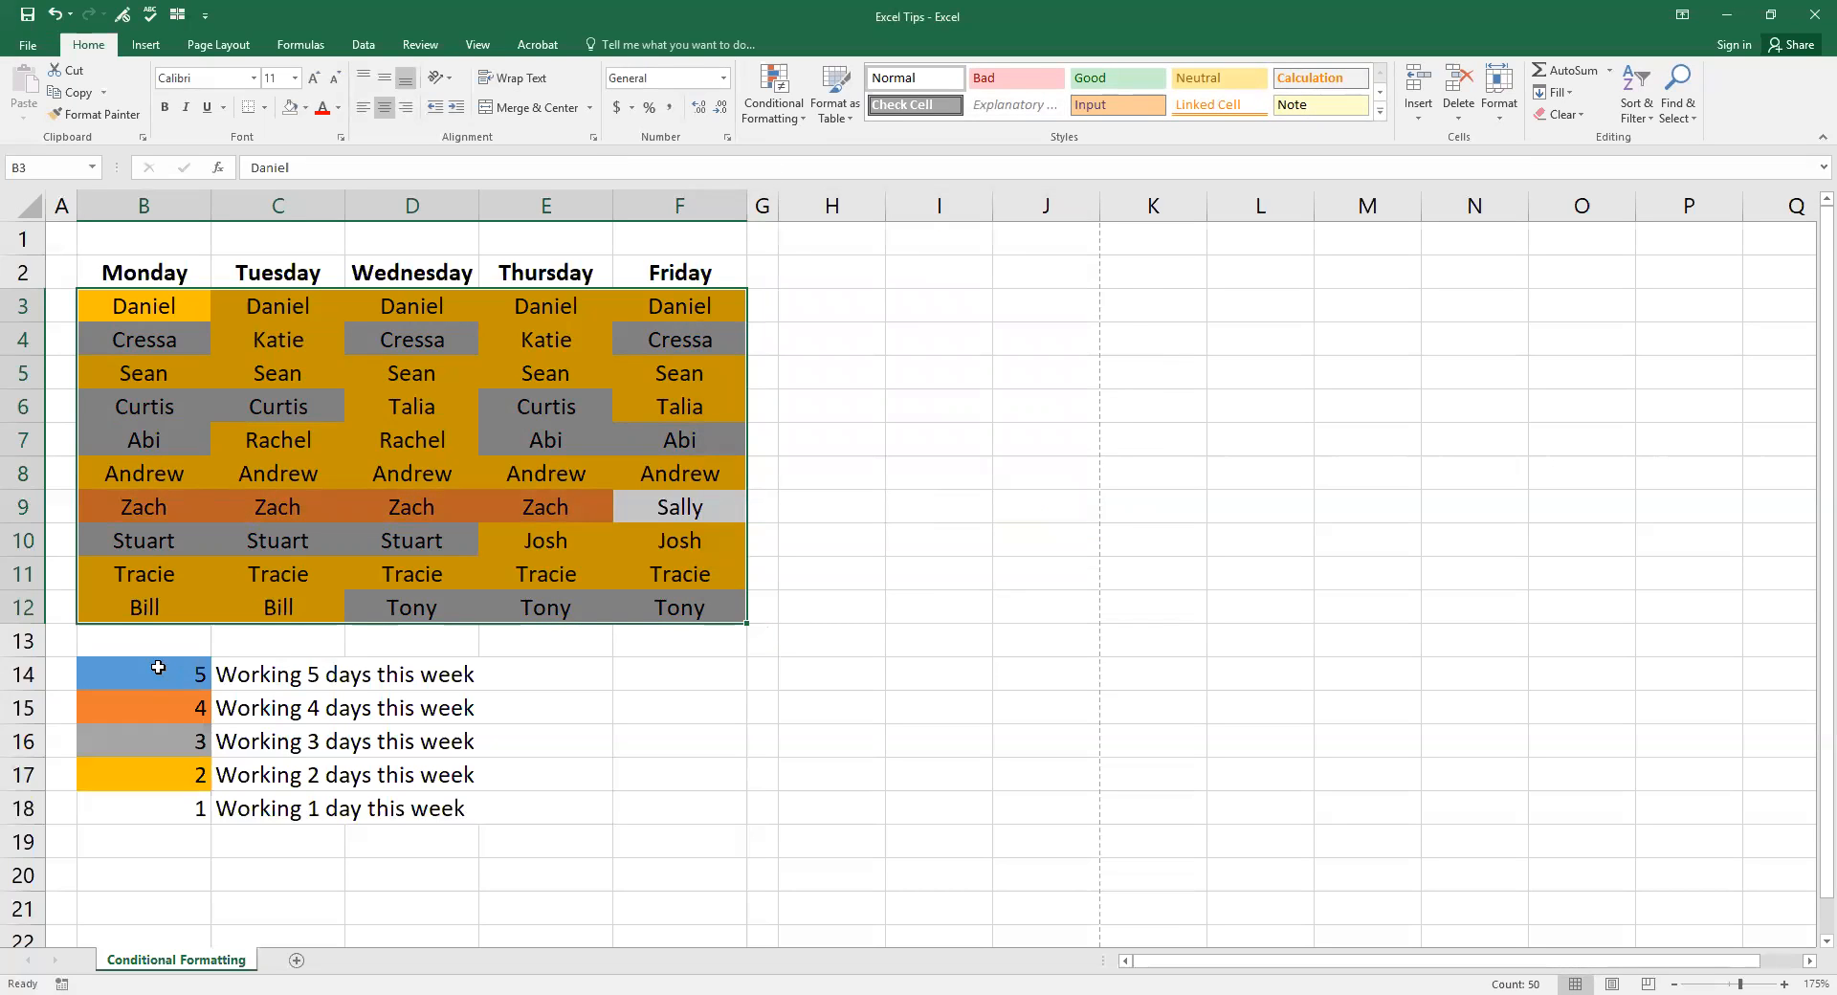
pyautogui.click(790, 123)
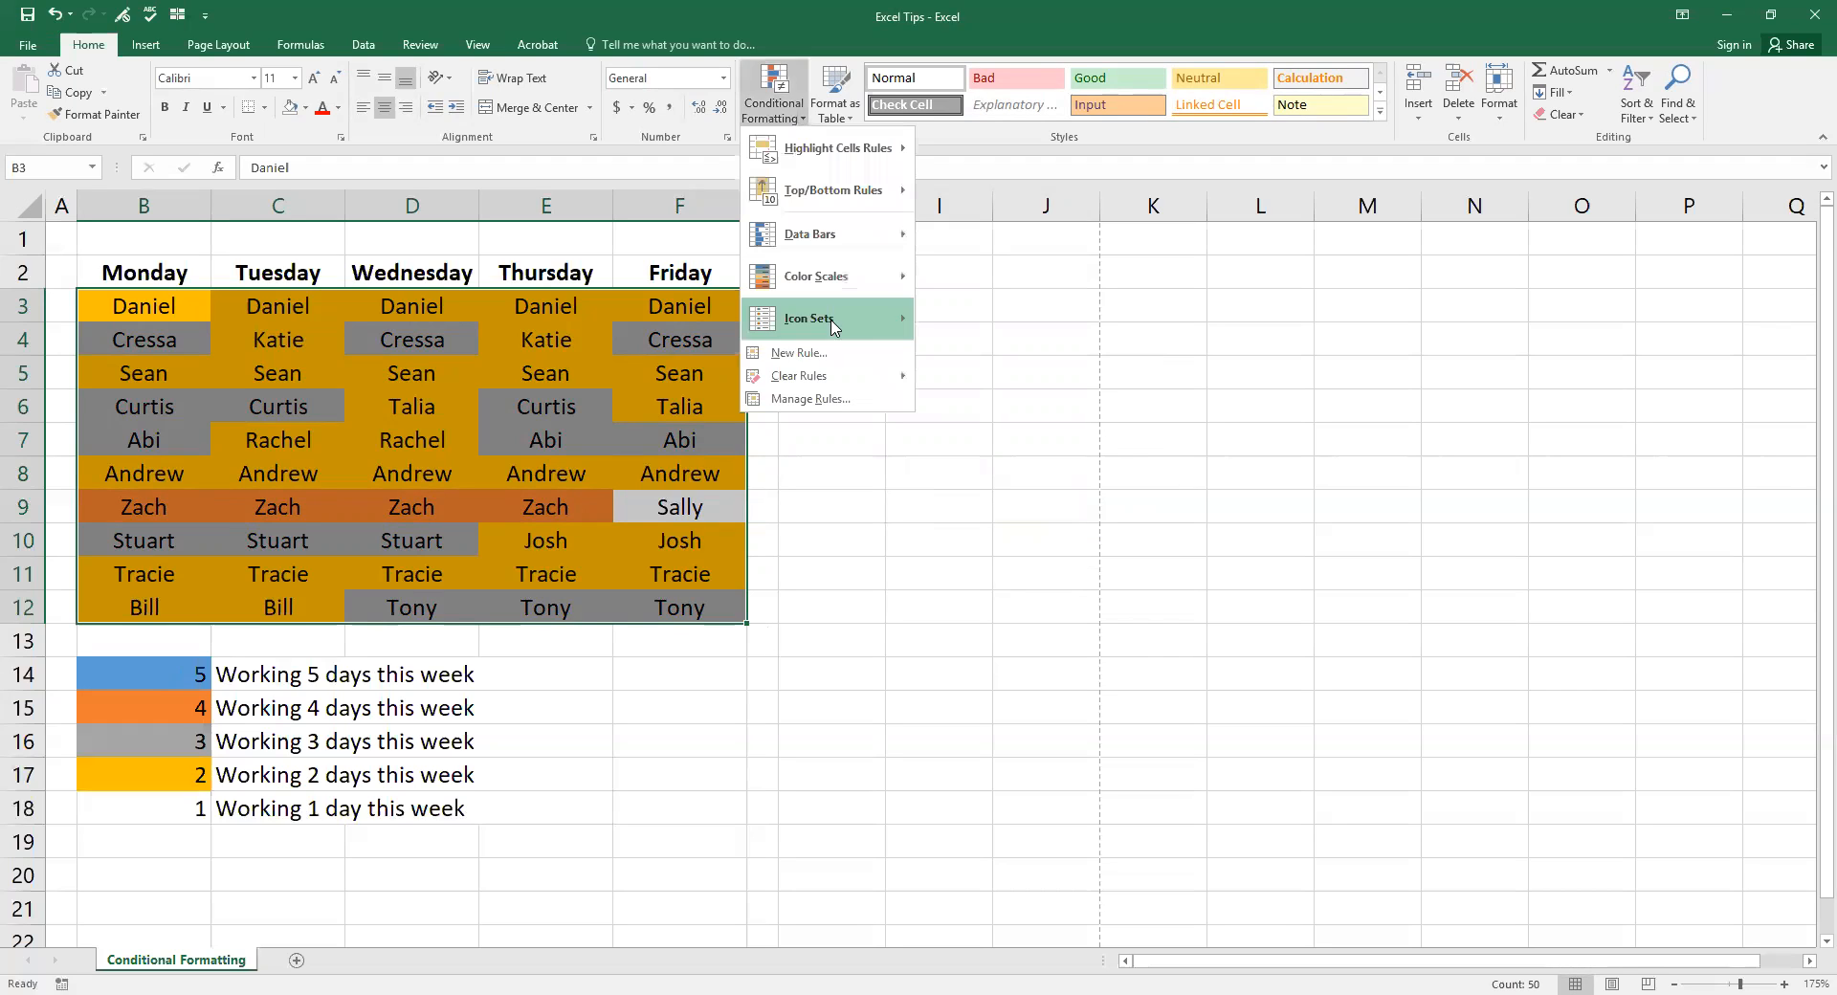
pyautogui.click(842, 406)
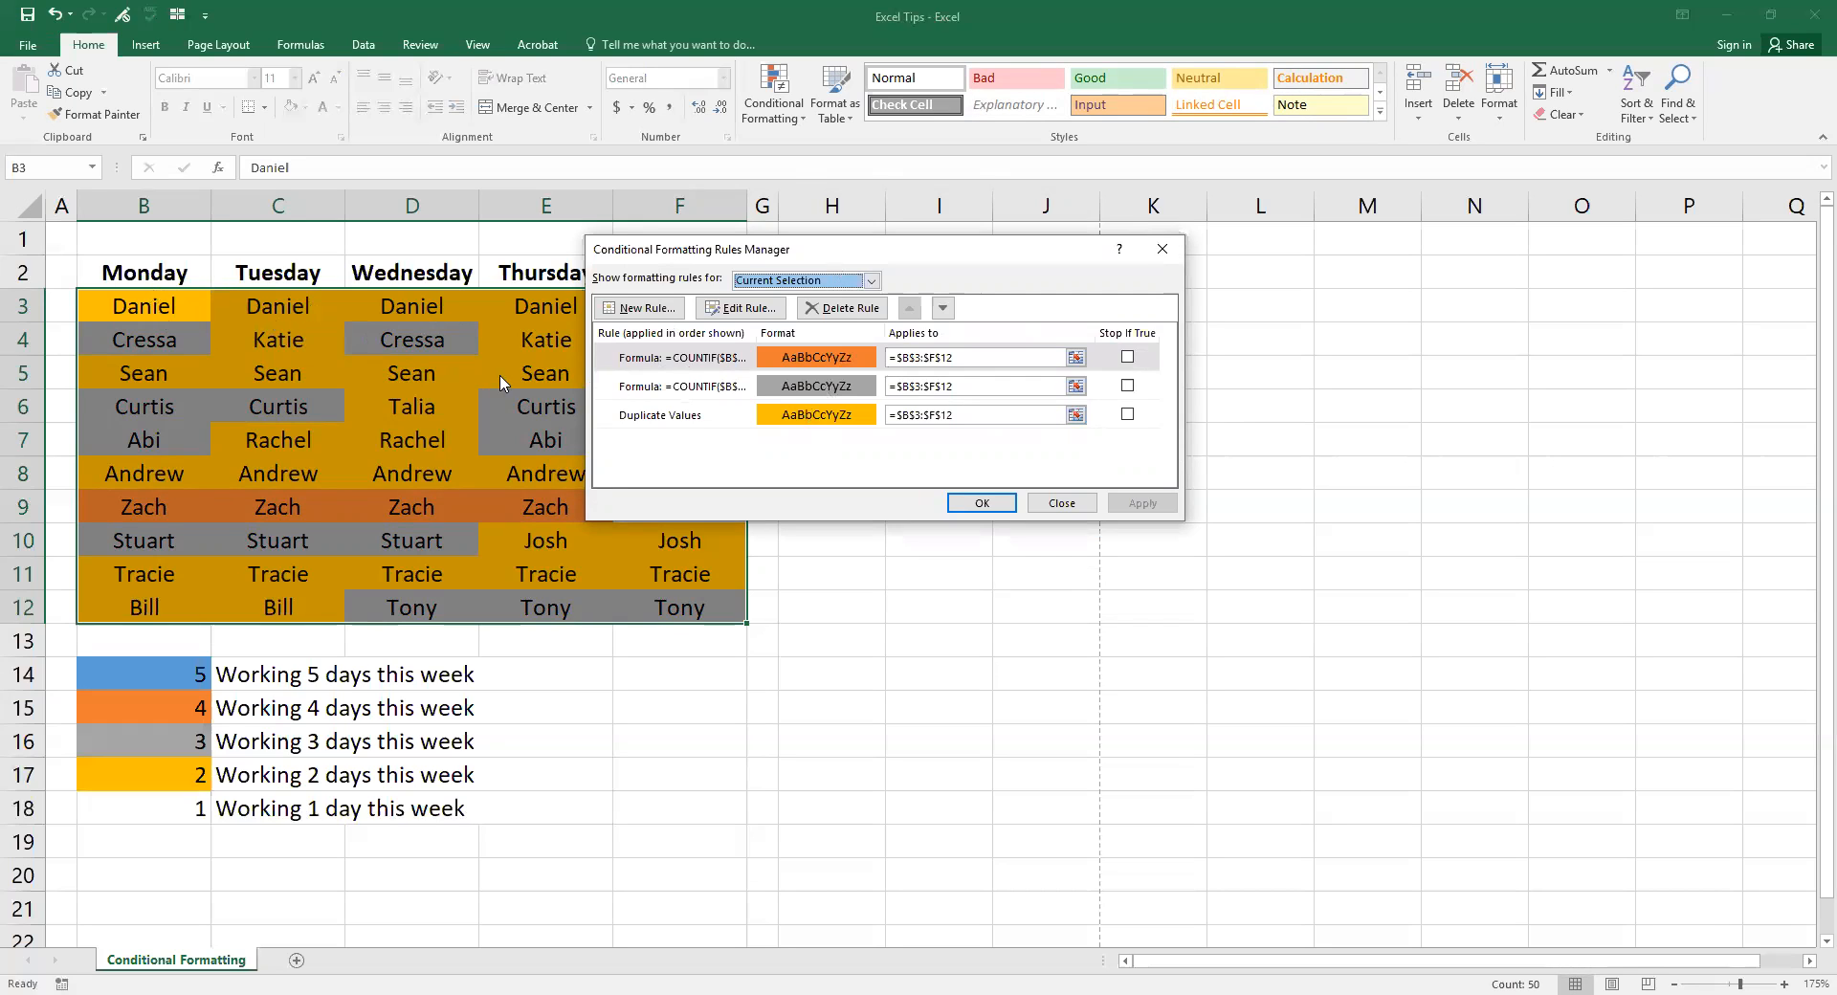
pyautogui.click(725, 360)
pyautogui.click(743, 310)
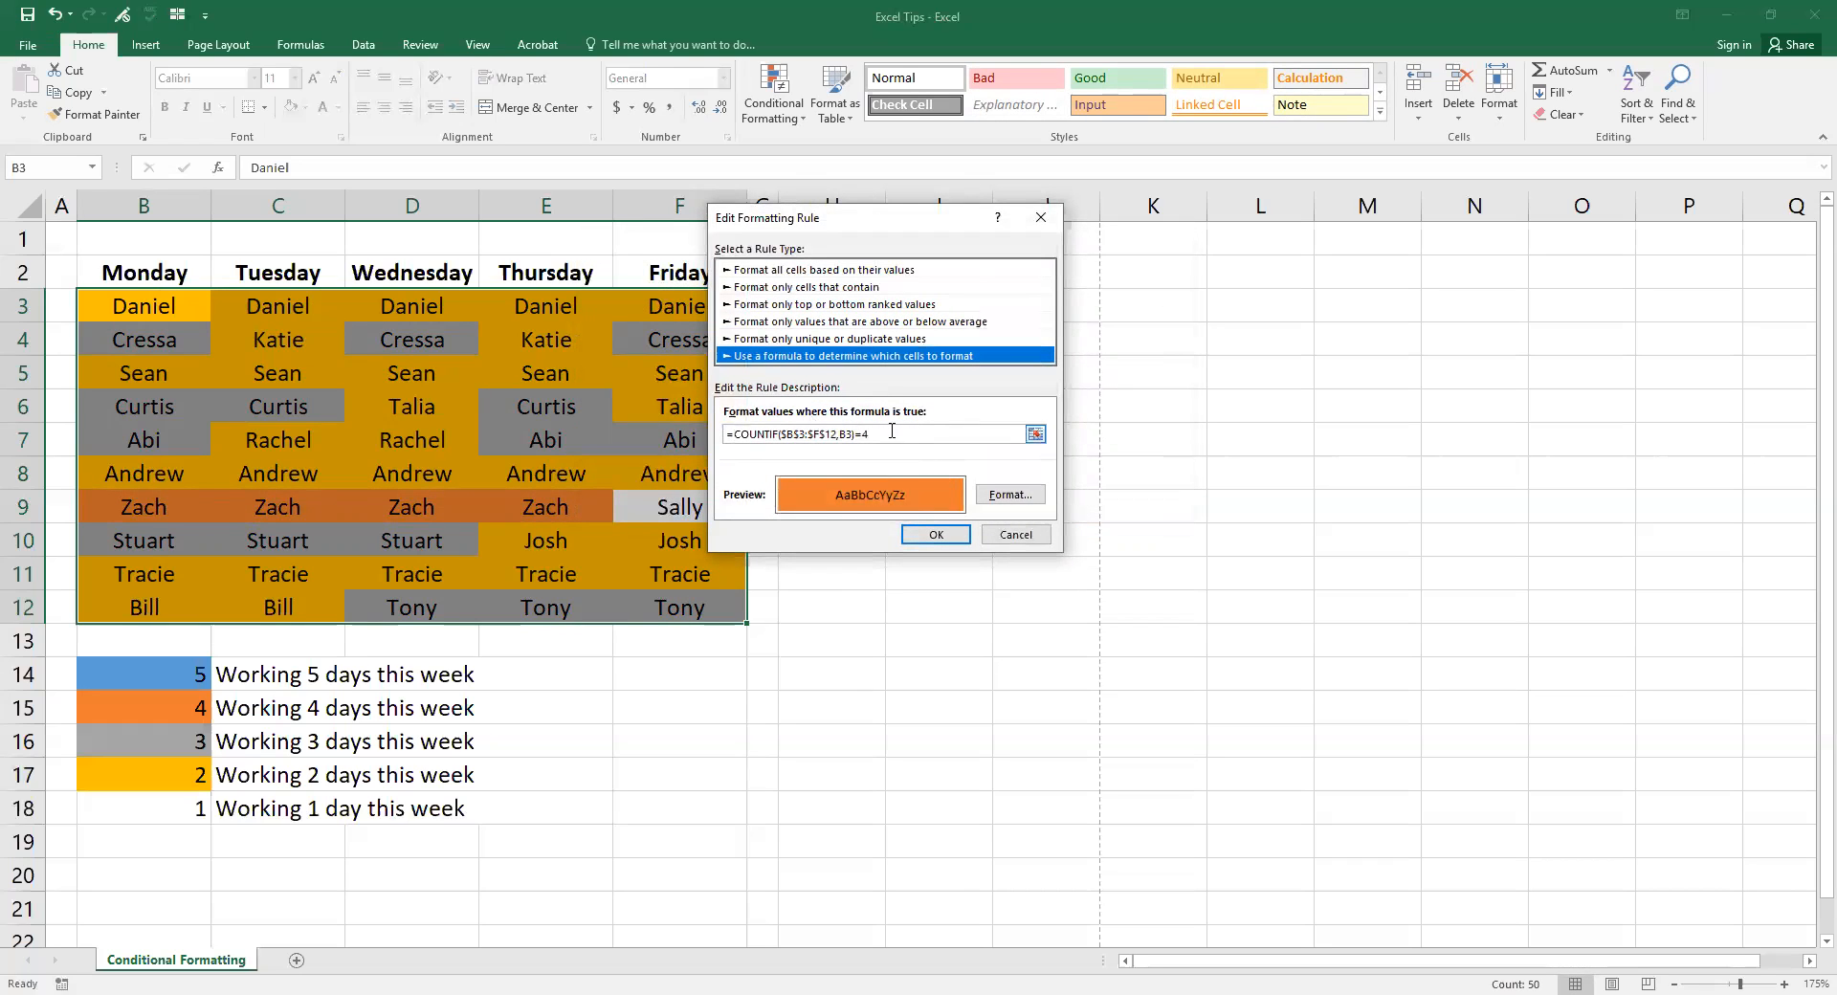
pyautogui.doubleClick(769, 430)
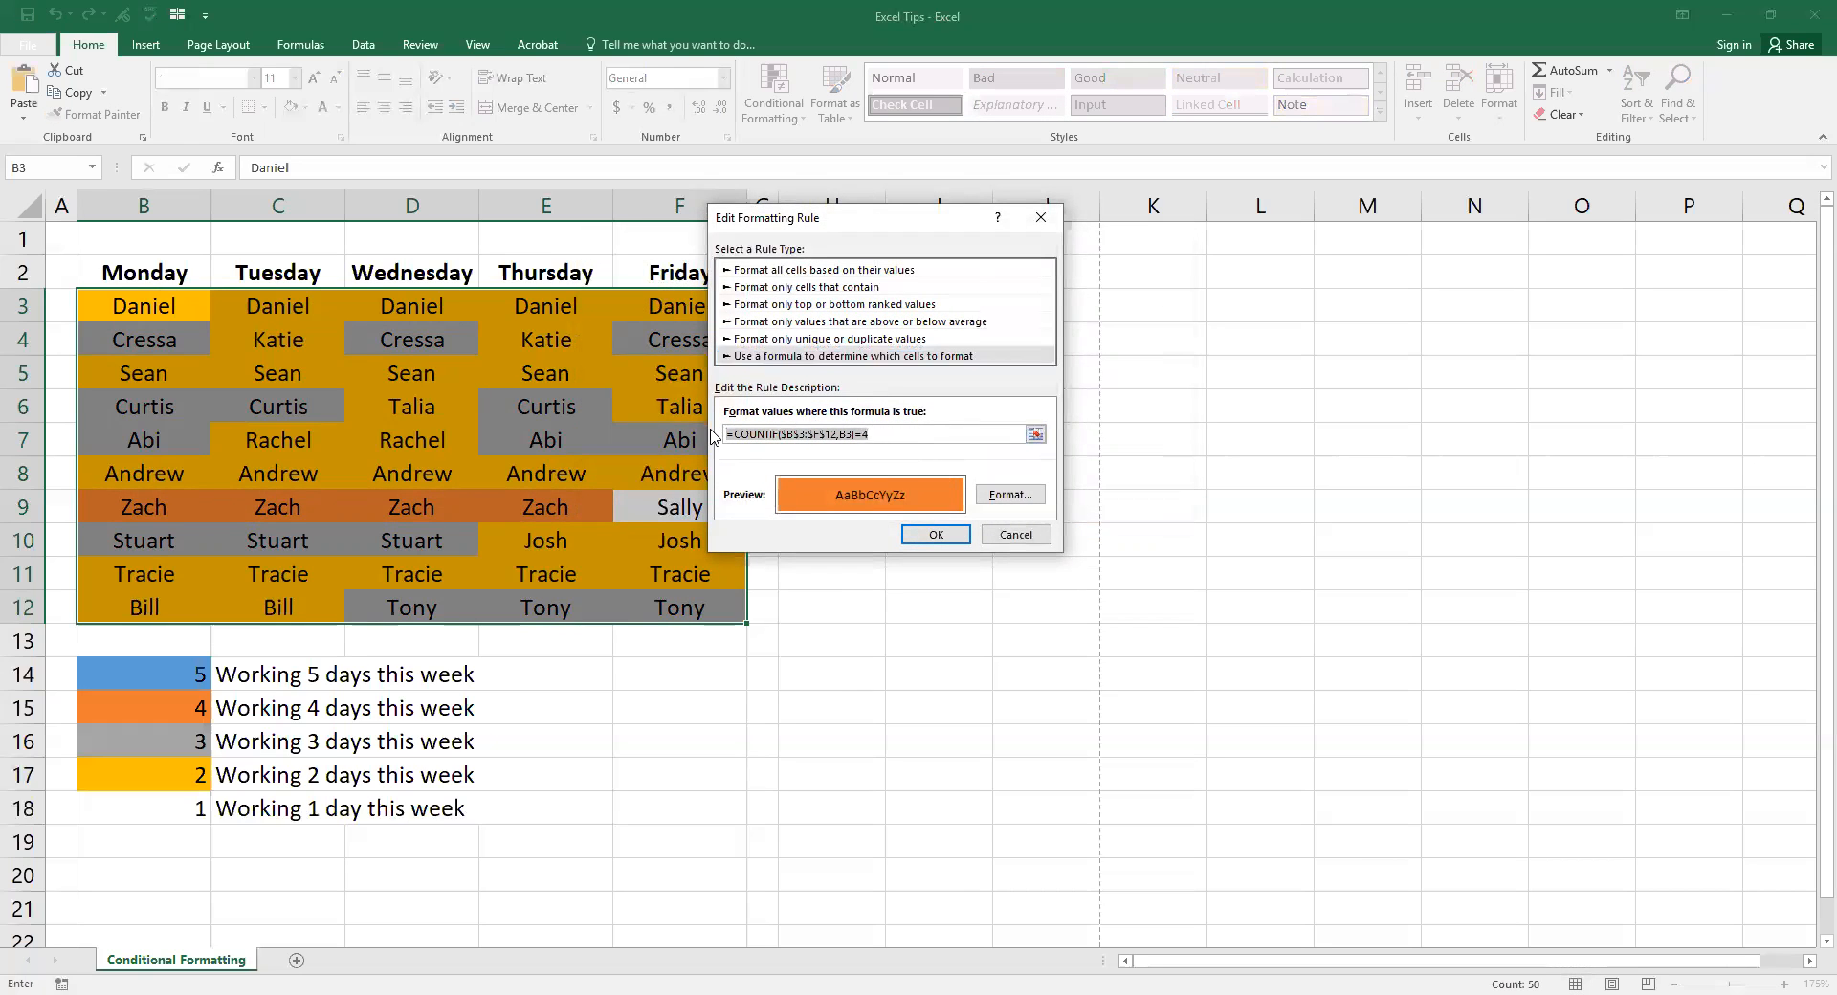
pyautogui.rightClick(909, 433)
pyautogui.click(933, 474)
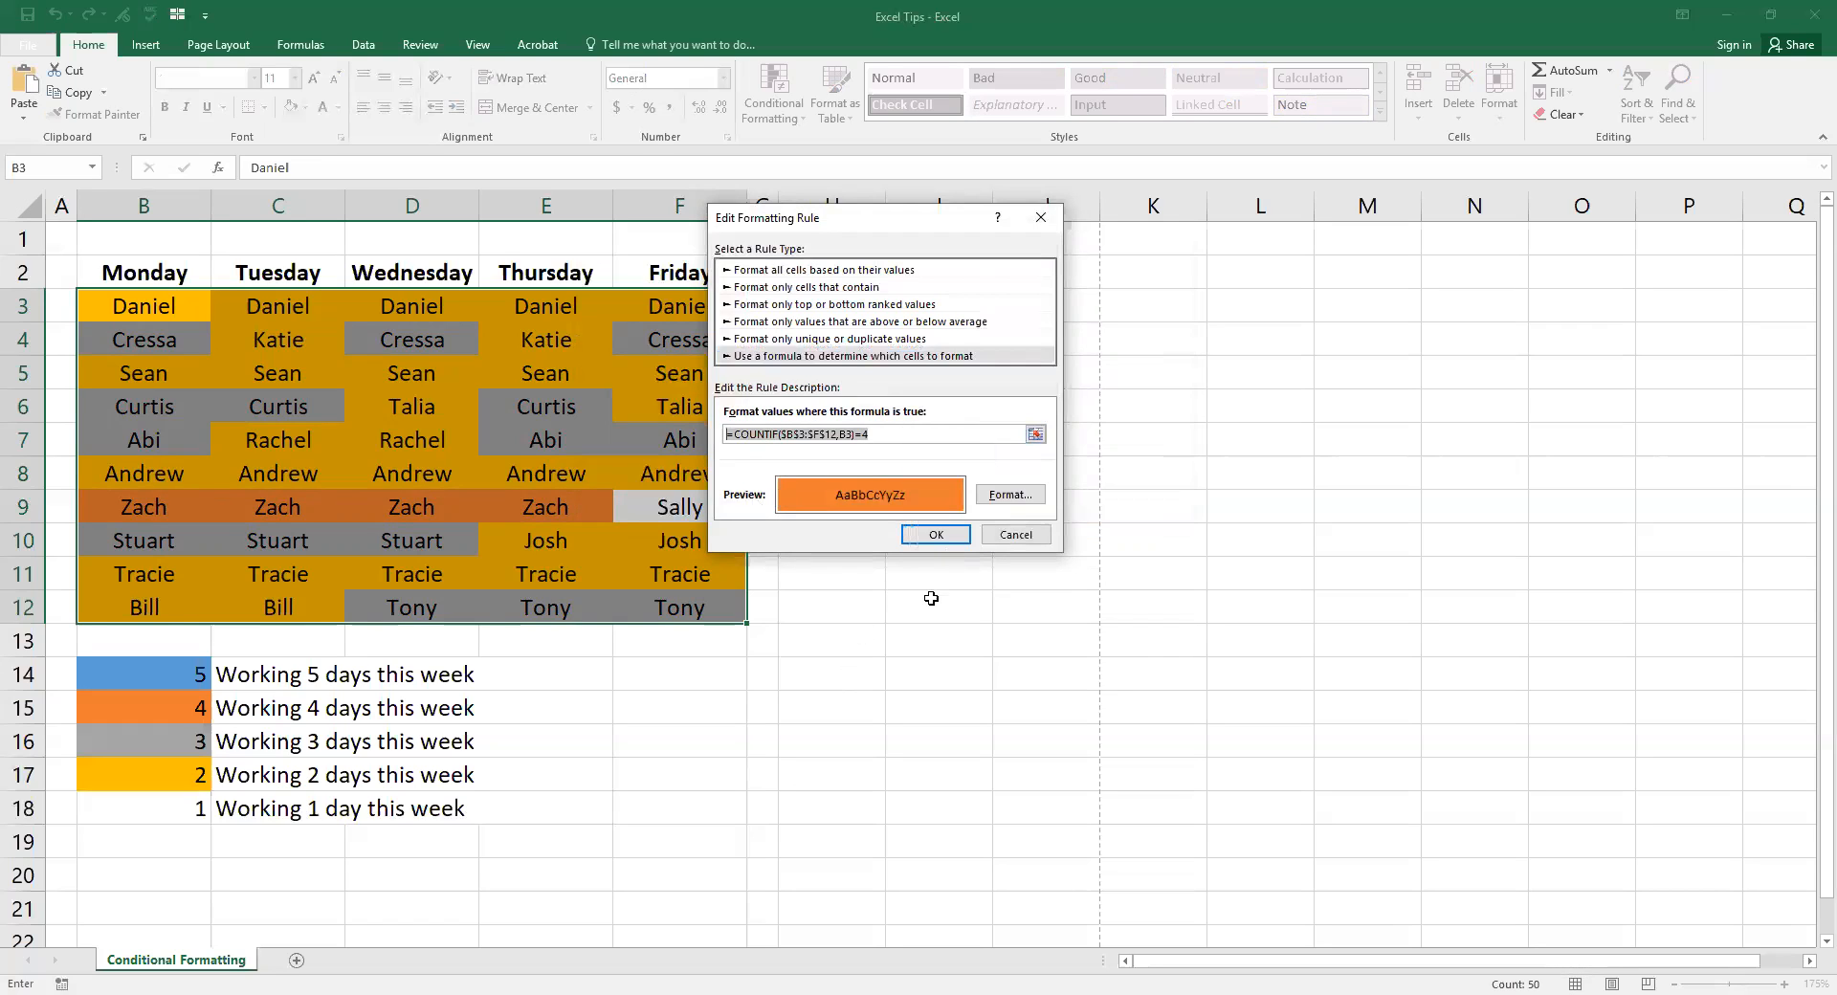
pyautogui.click(944, 541)
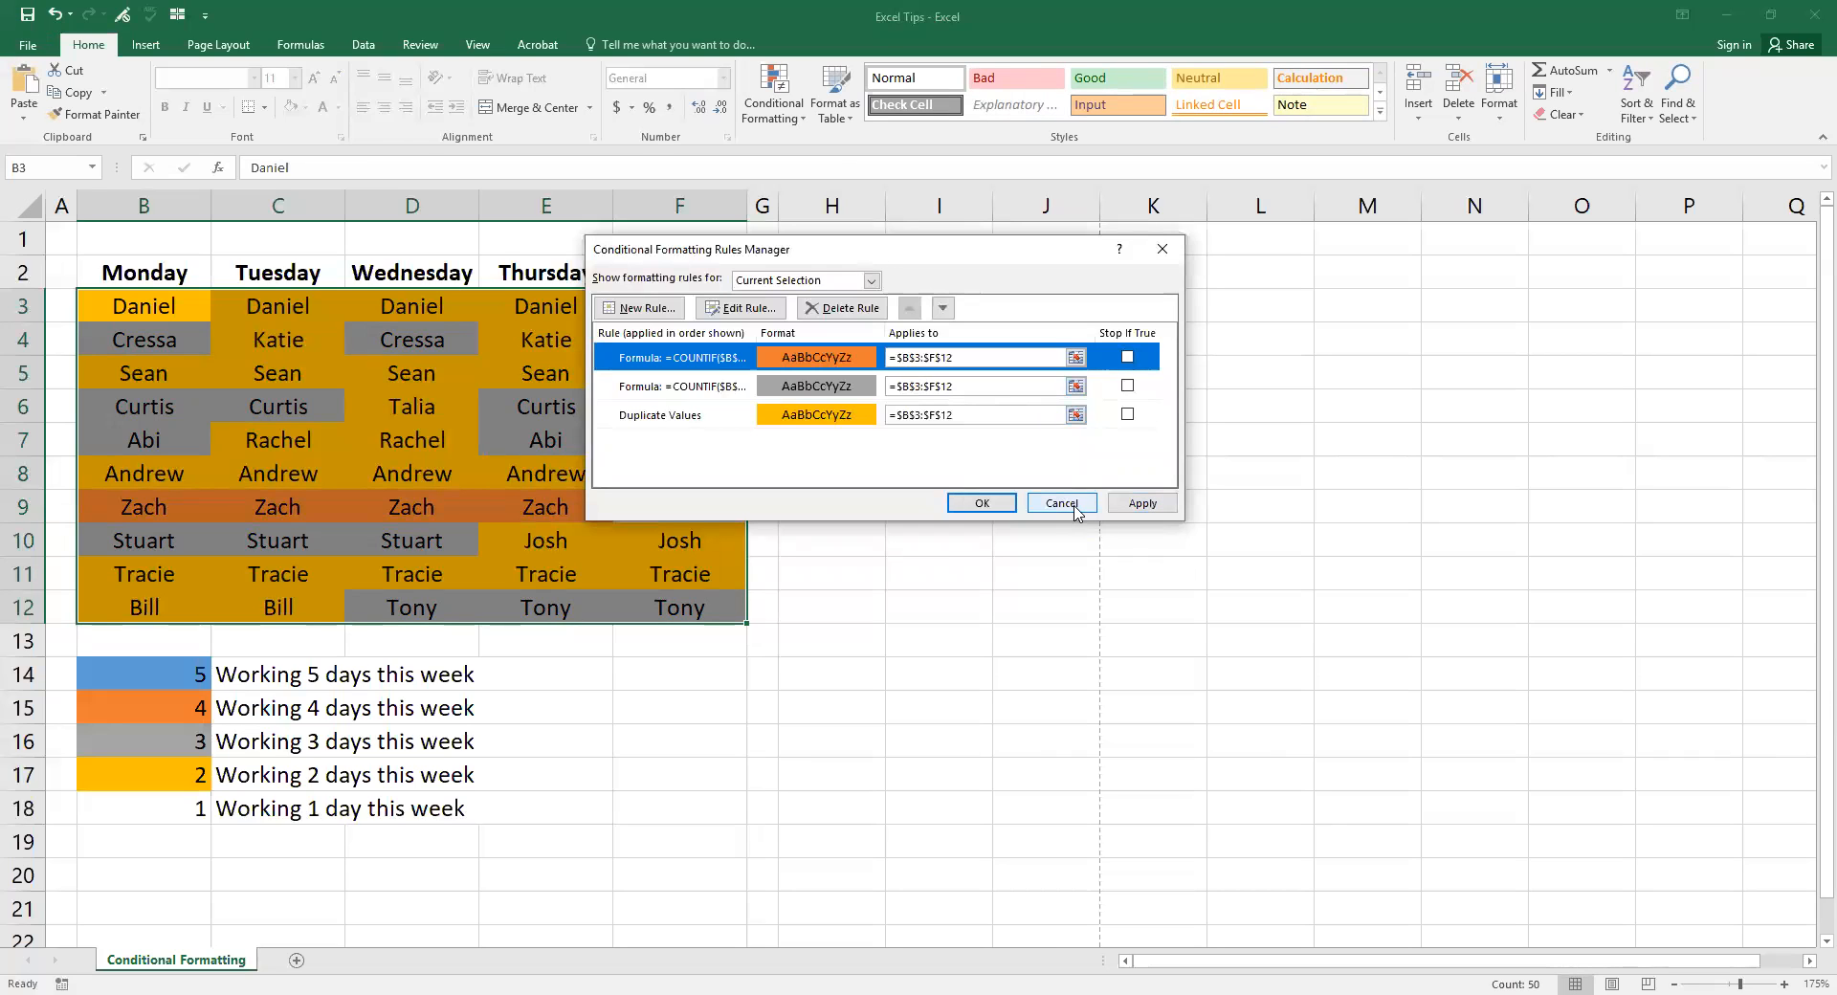
pyautogui.click(1075, 512)
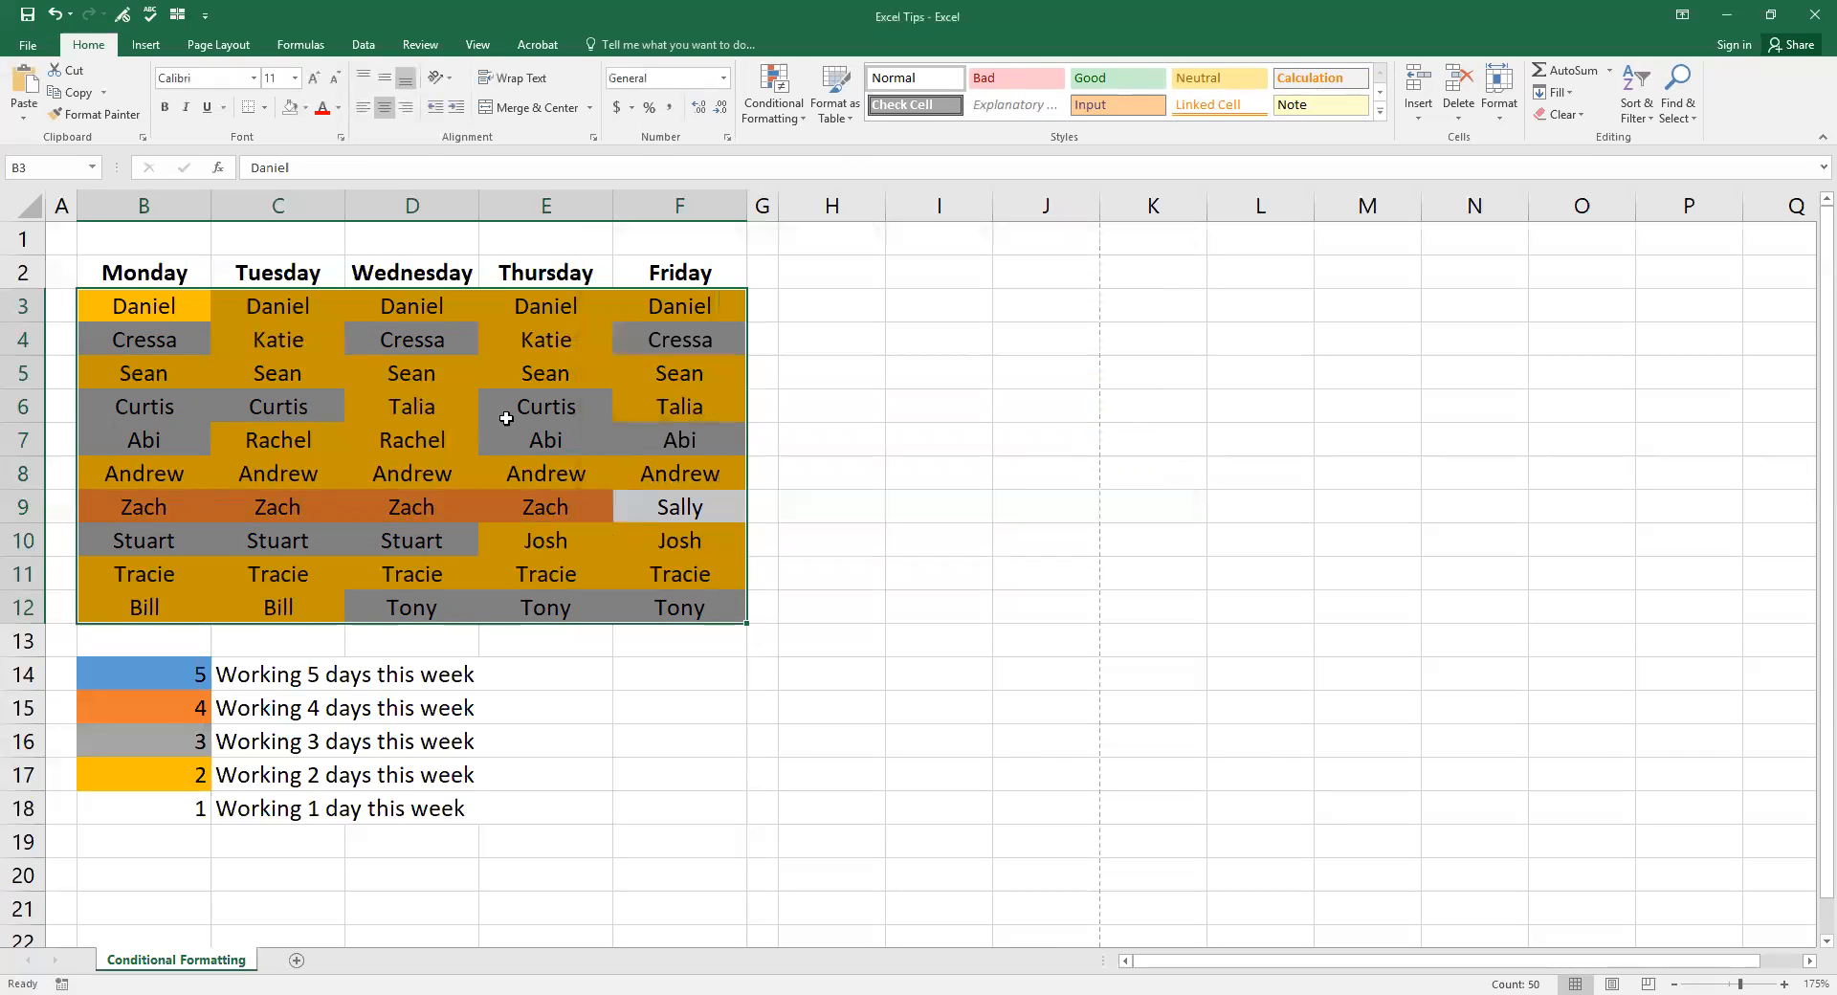
pyautogui.click(794, 119)
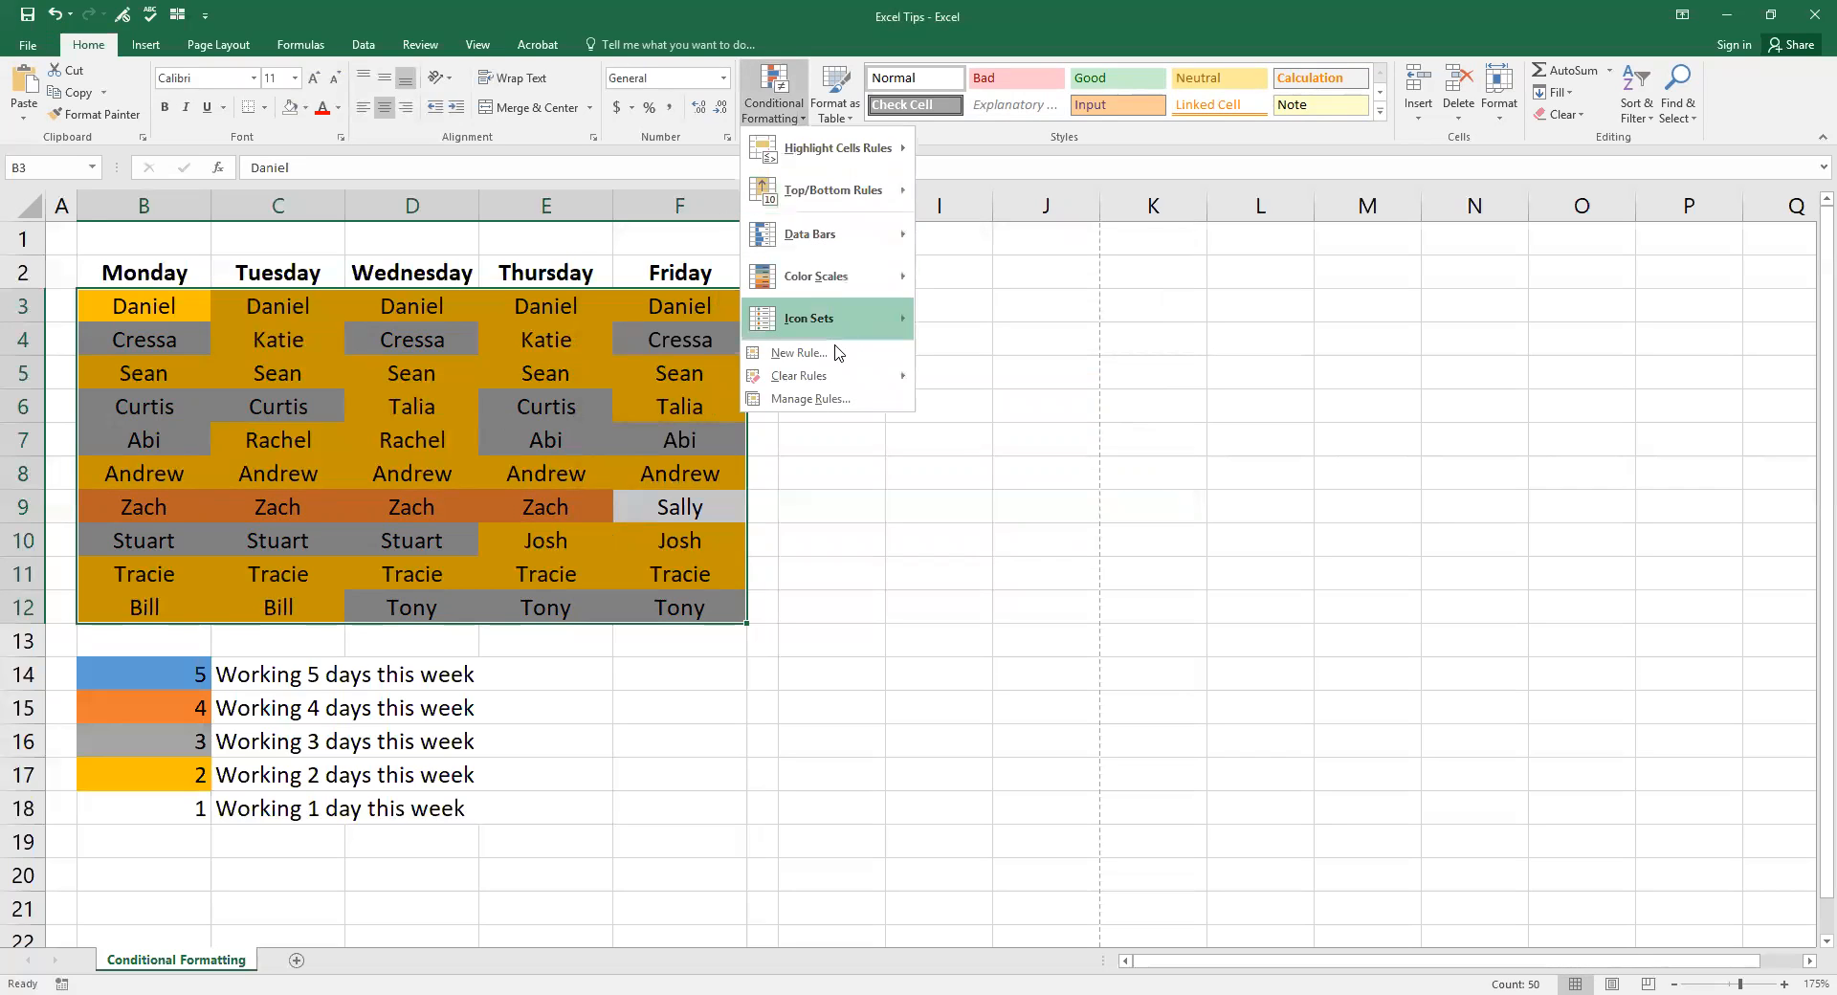
# Step: Create a formula rule by pasting =COUNTIF($B$3:$F$12,B3)=5
pyautogui.click(803, 353)
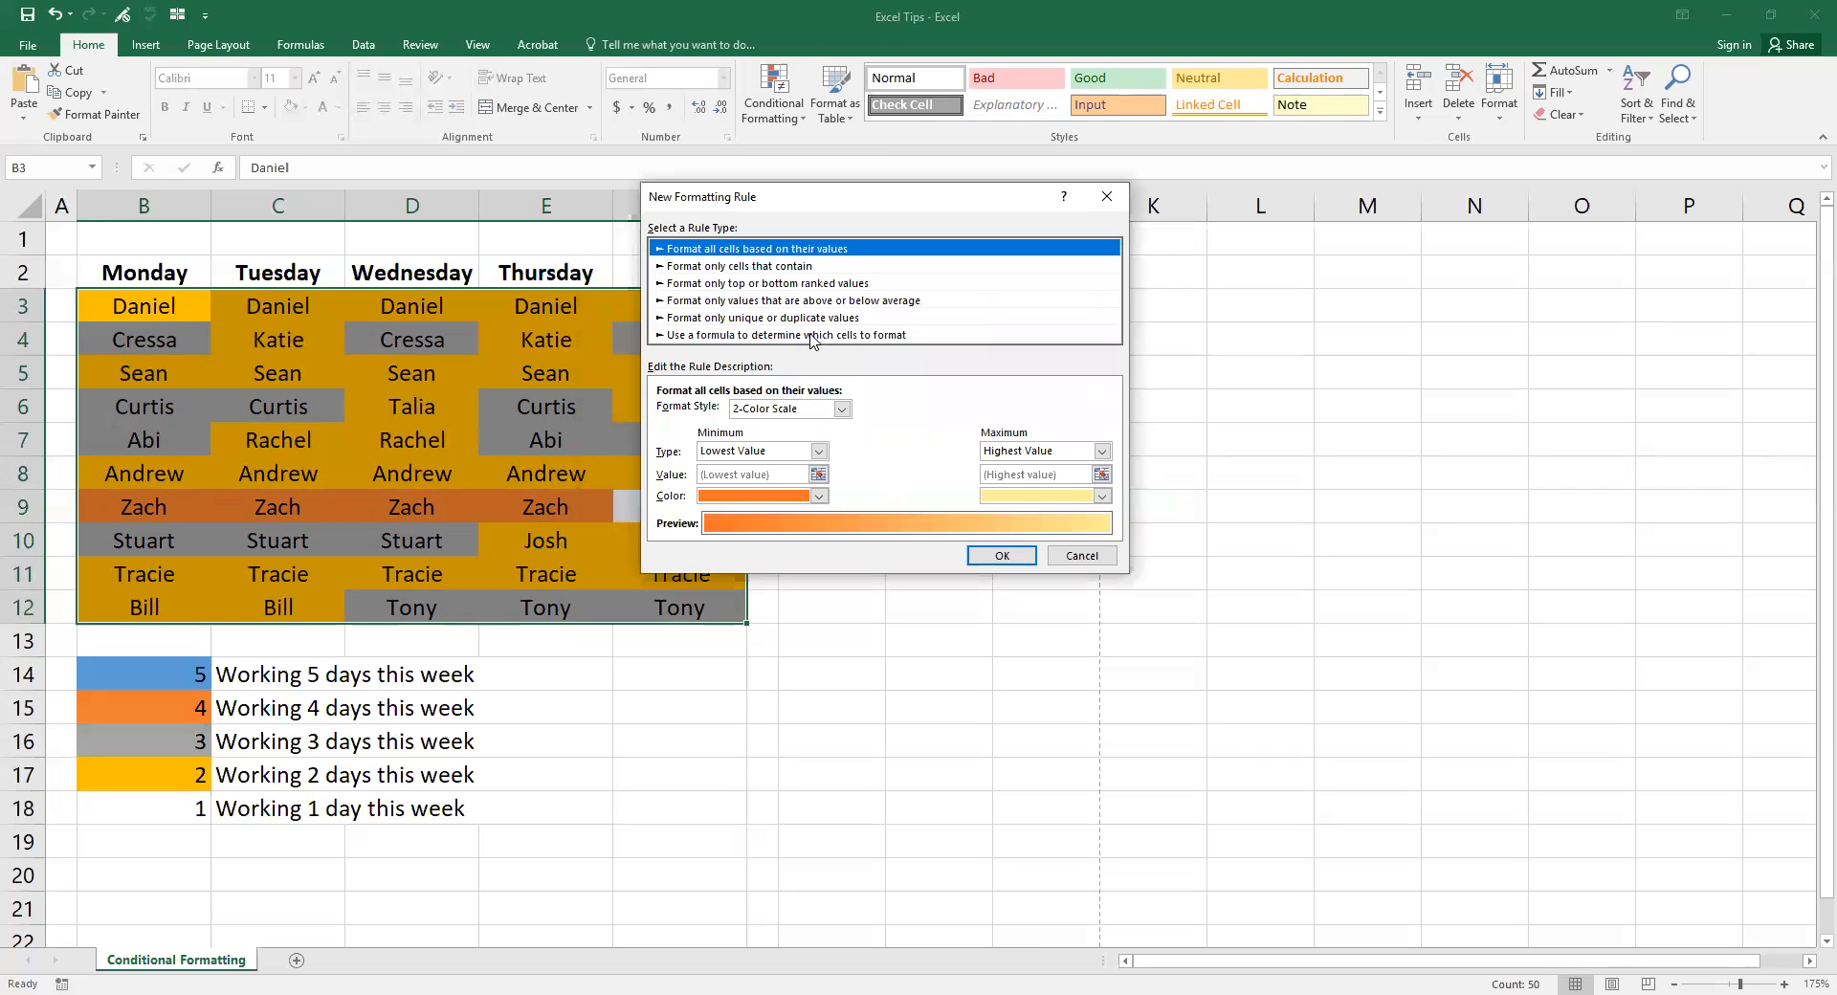
pyautogui.click(780, 334)
pyautogui.click(783, 414)
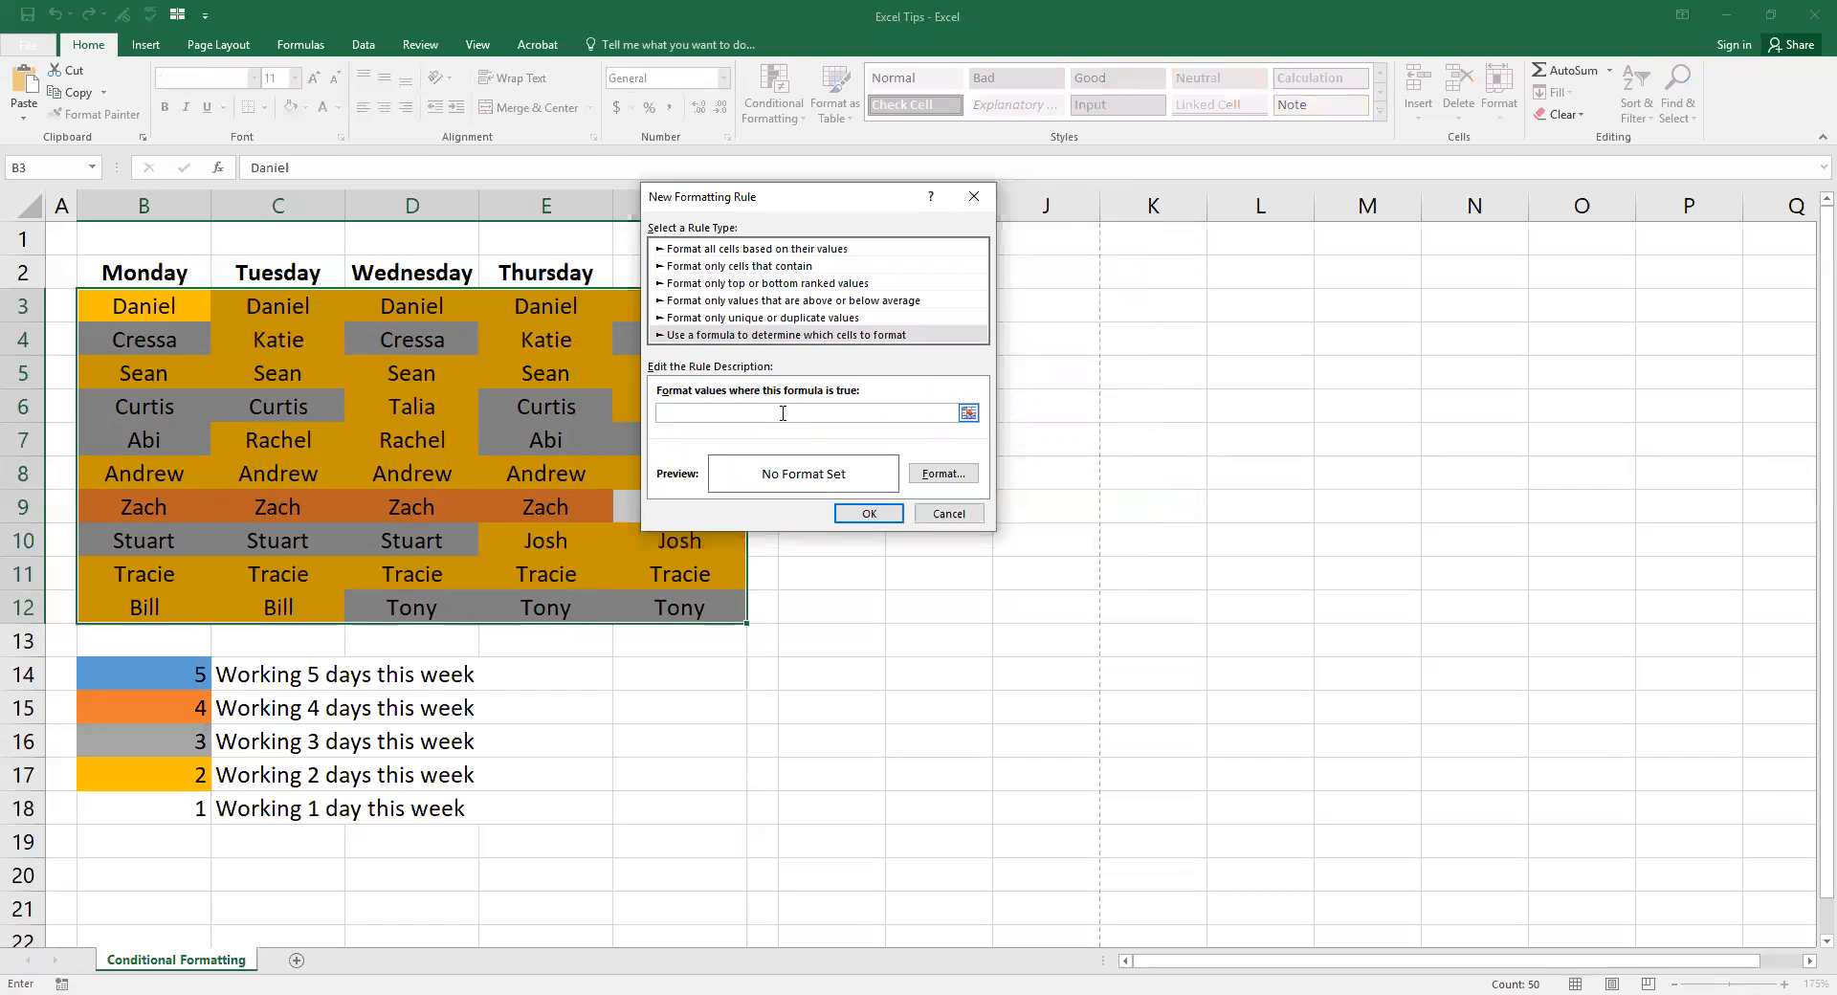
pyautogui.hotkey('ctrl', 'v')
# Step: Give the five-day rule a blue fill, apply it, and deselect the rota
pyautogui.click(950, 480)
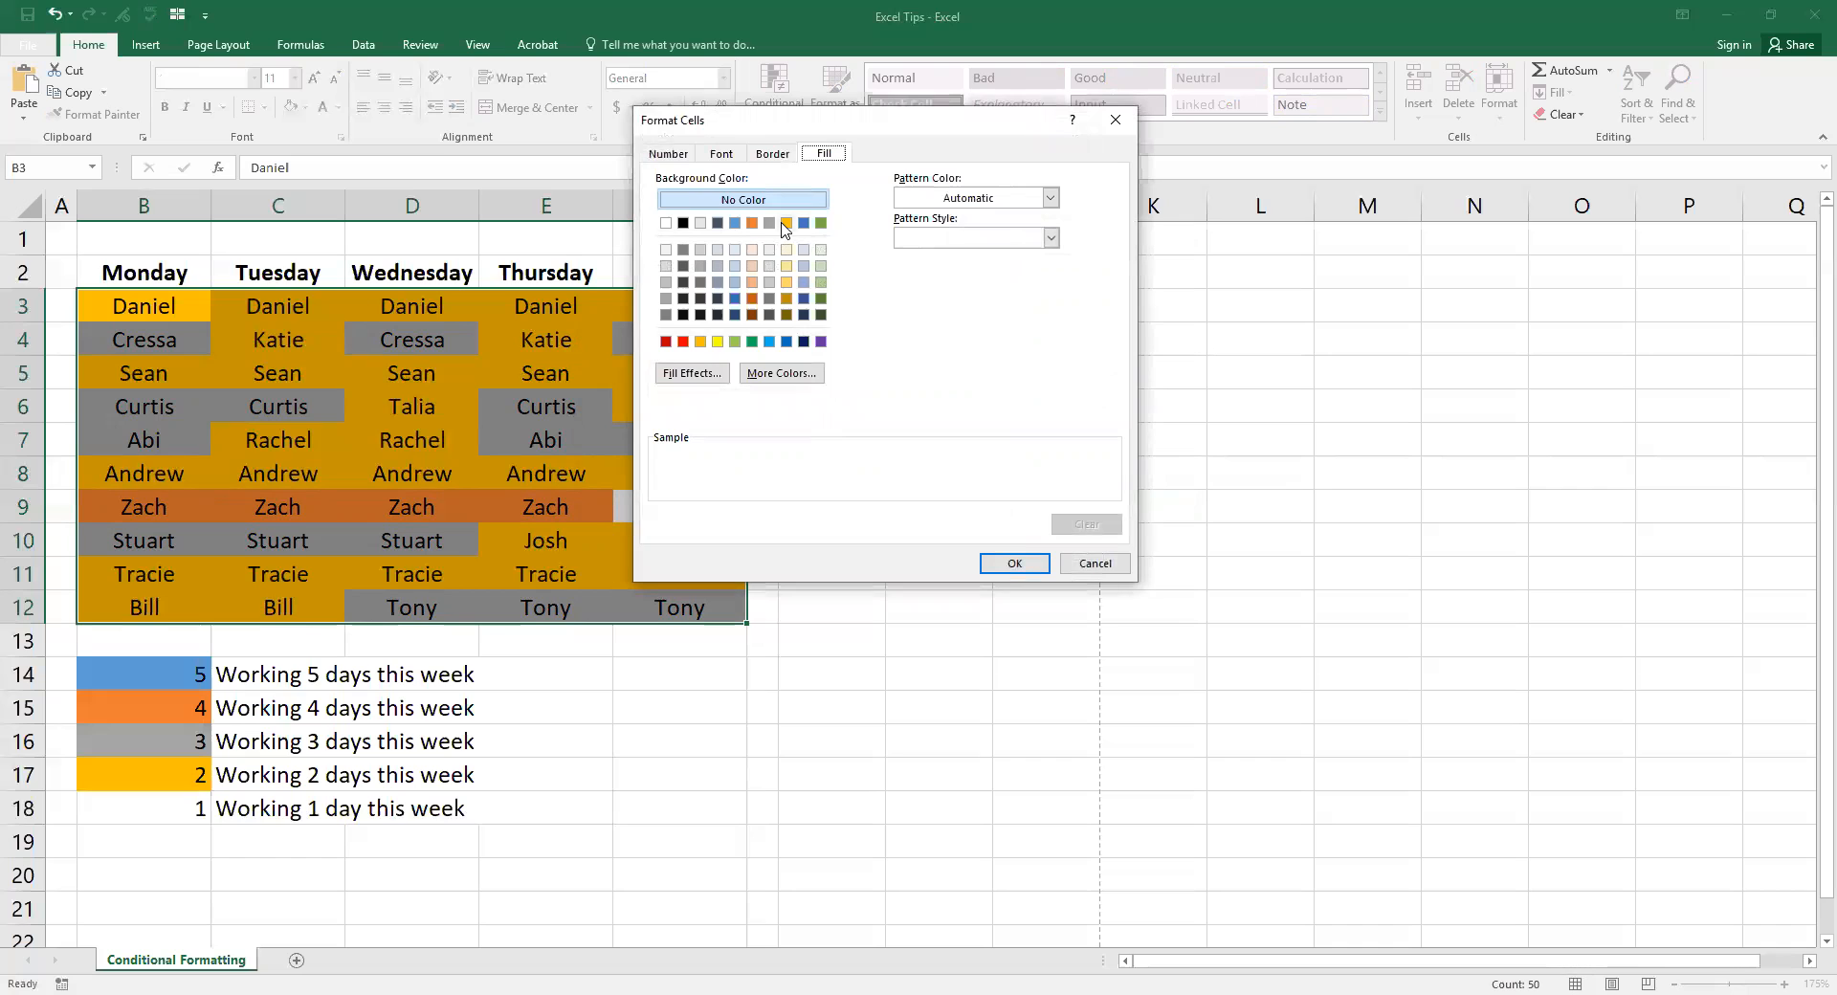
pyautogui.click(735, 222)
pyautogui.click(1015, 564)
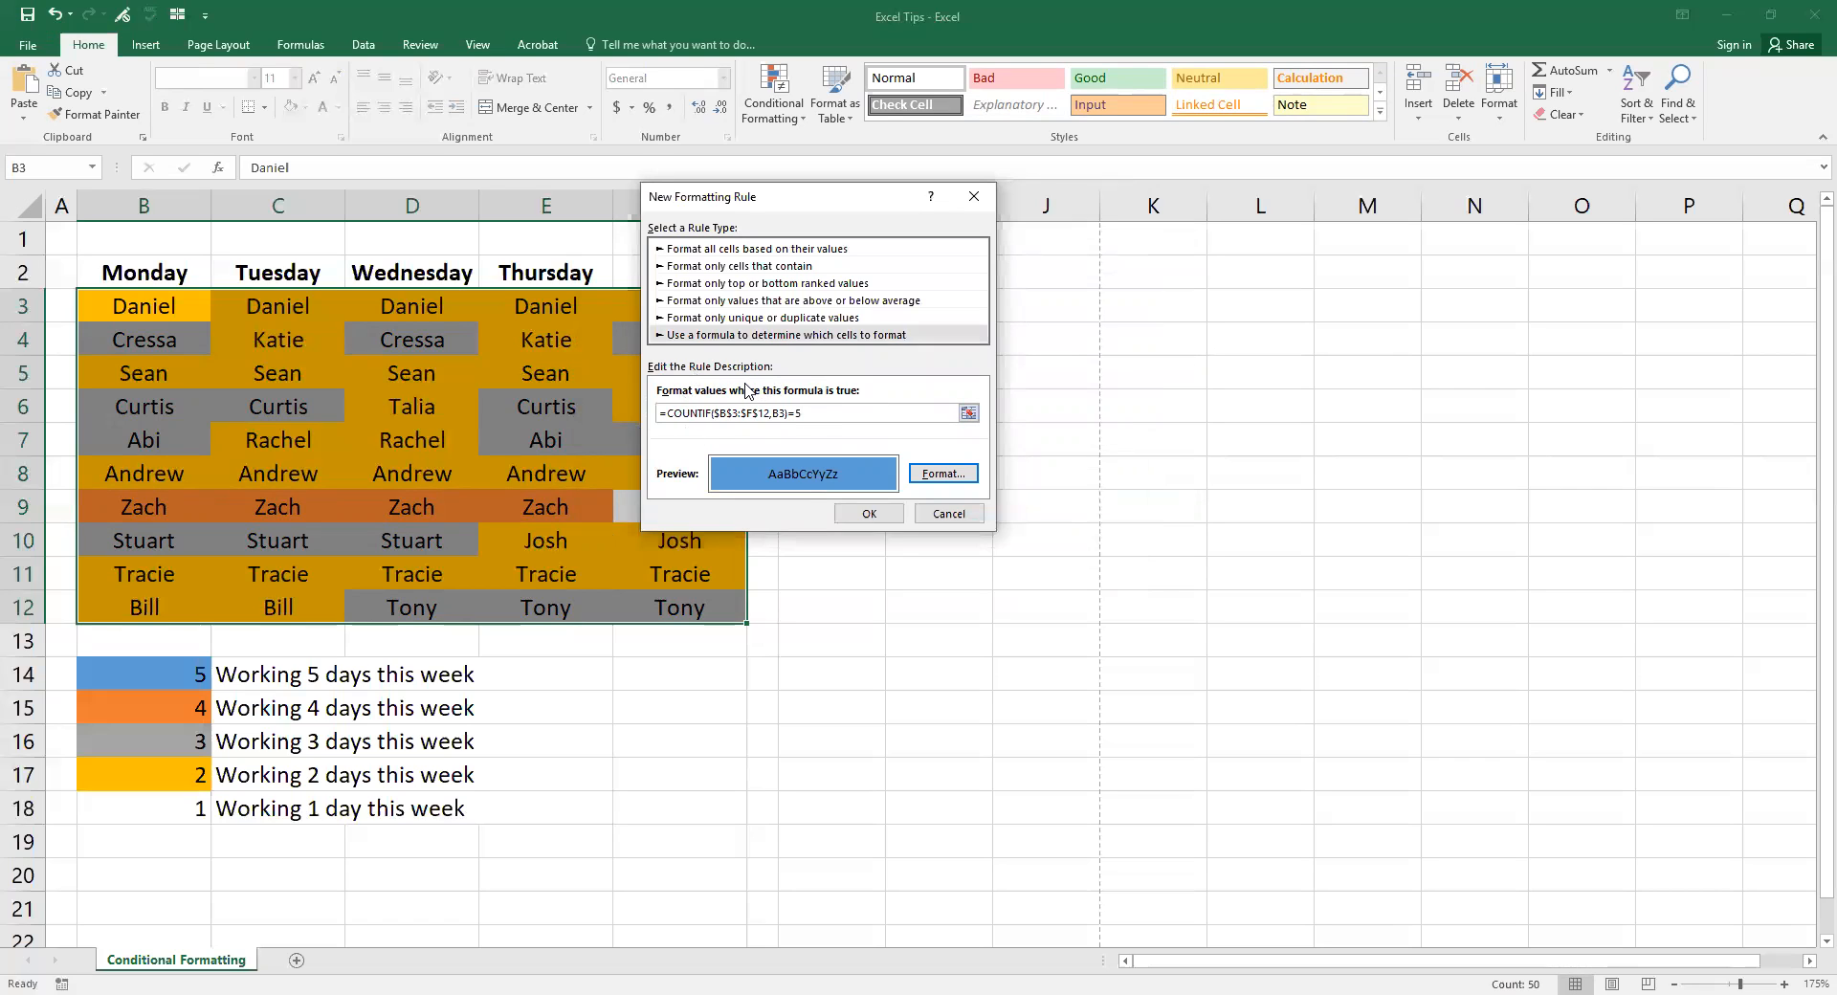
pyautogui.click(869, 514)
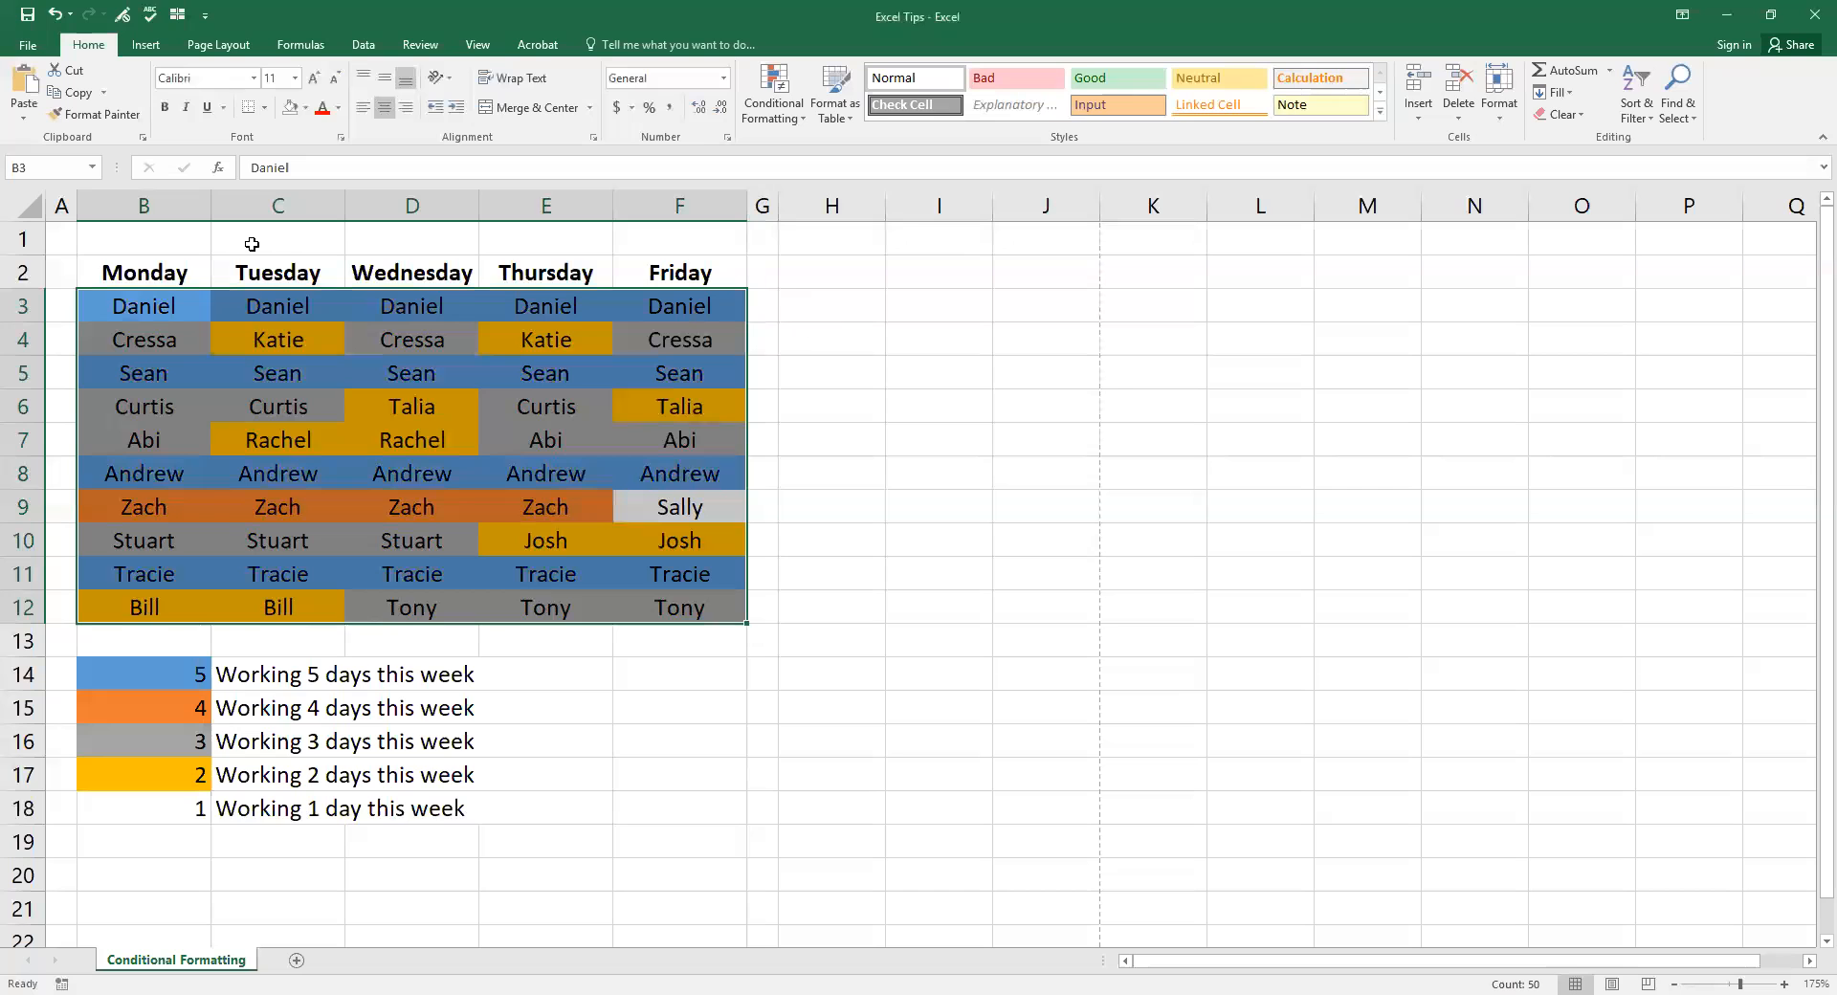
pyautogui.click(64, 238)
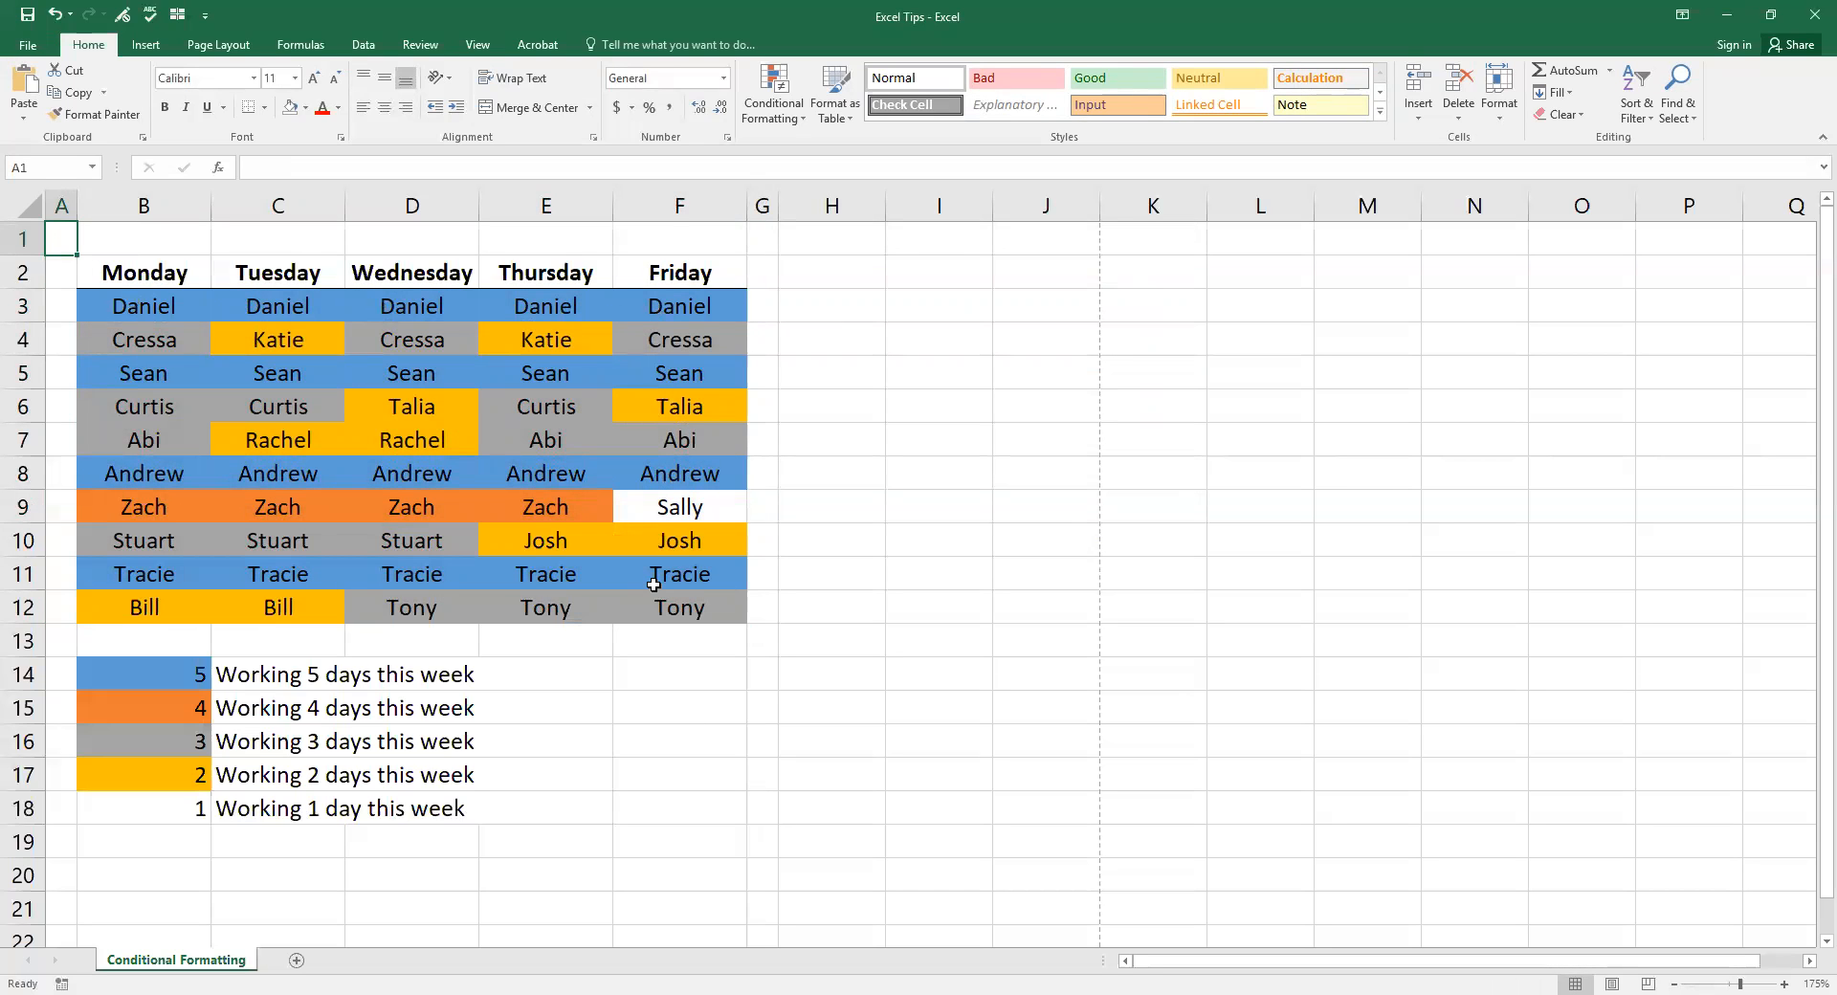
pyautogui.click(167, 305)
pyautogui.click(164, 372)
pyautogui.click(150, 471)
pyautogui.click(152, 565)
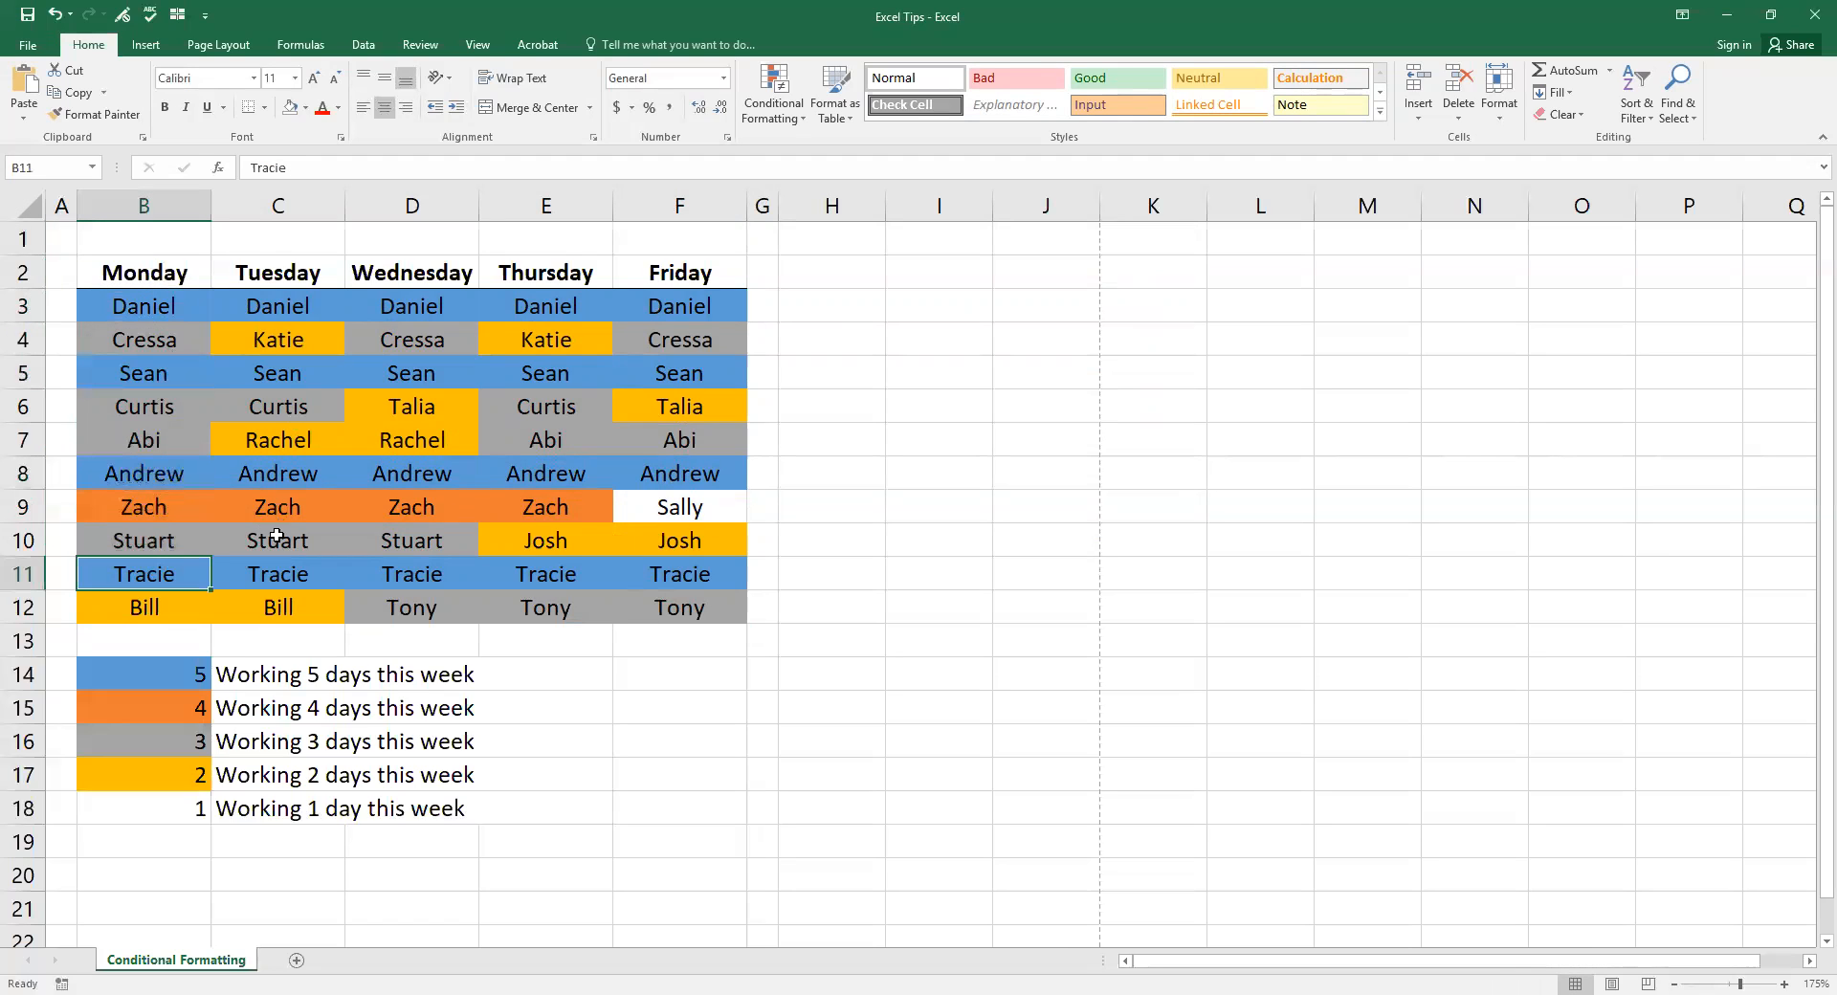
pyautogui.click(159, 504)
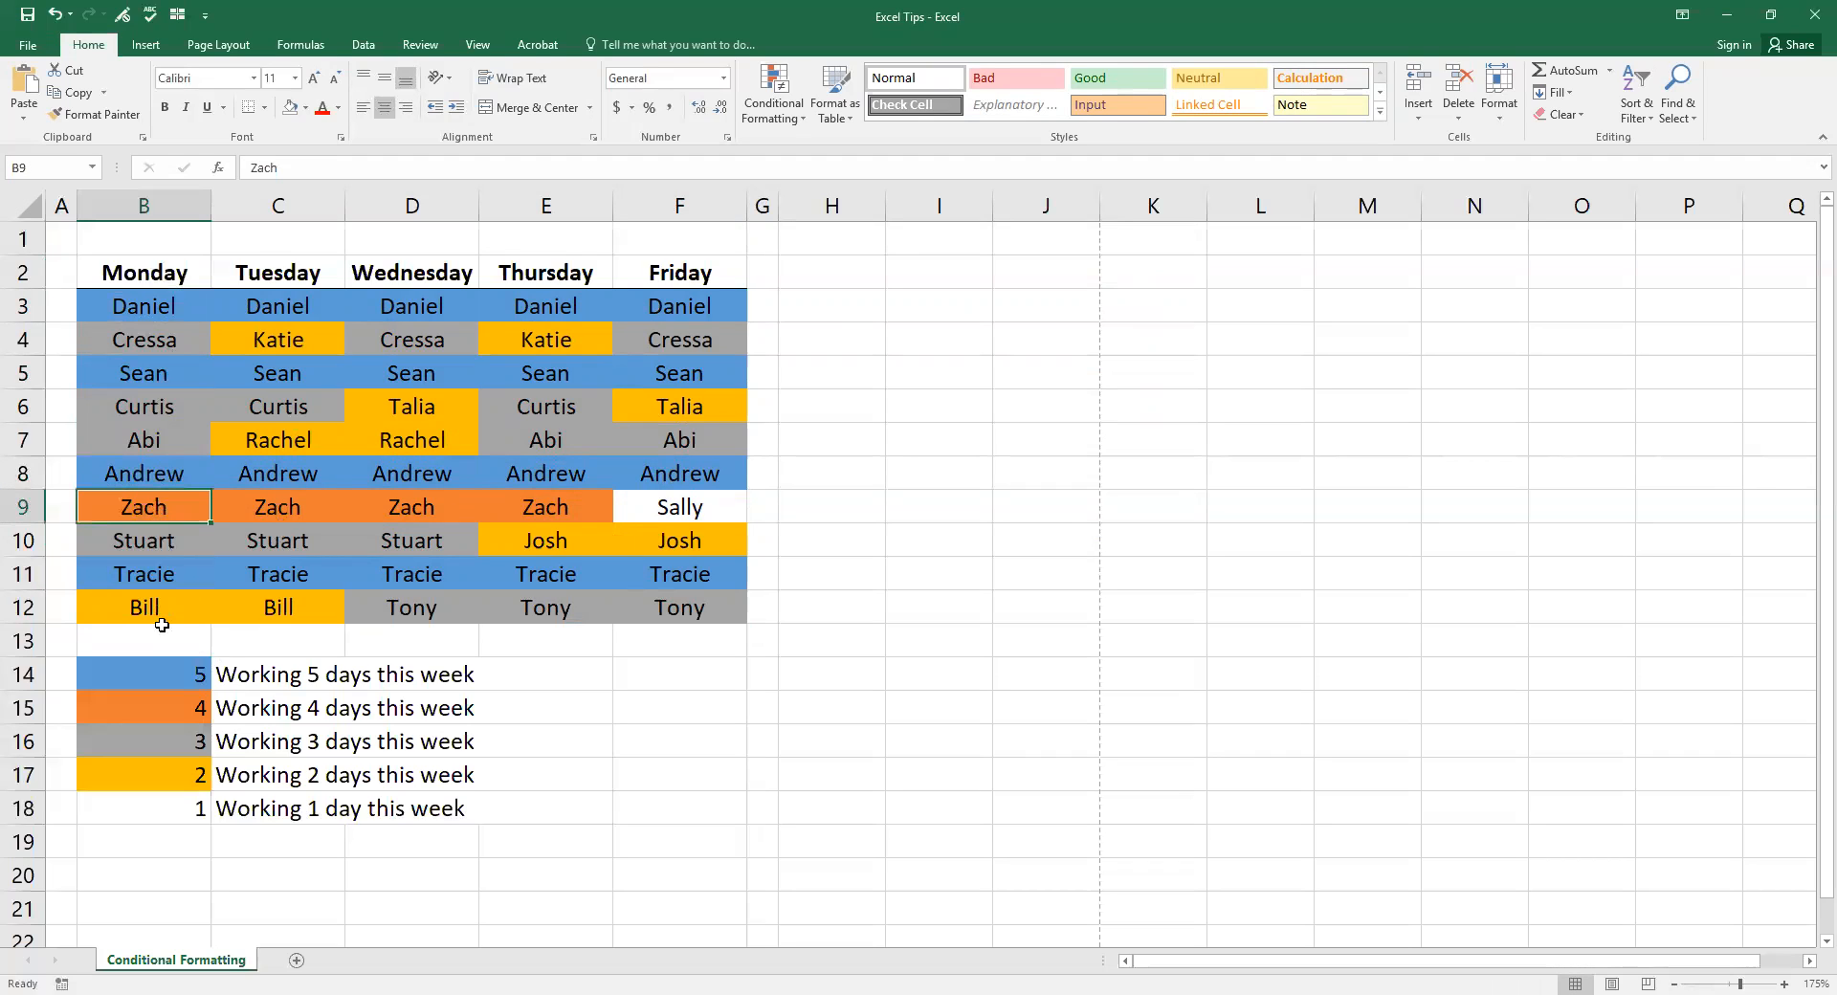
pyautogui.click(144, 335)
pyautogui.click(174, 403)
pyautogui.click(160, 440)
pyautogui.click(170, 539)
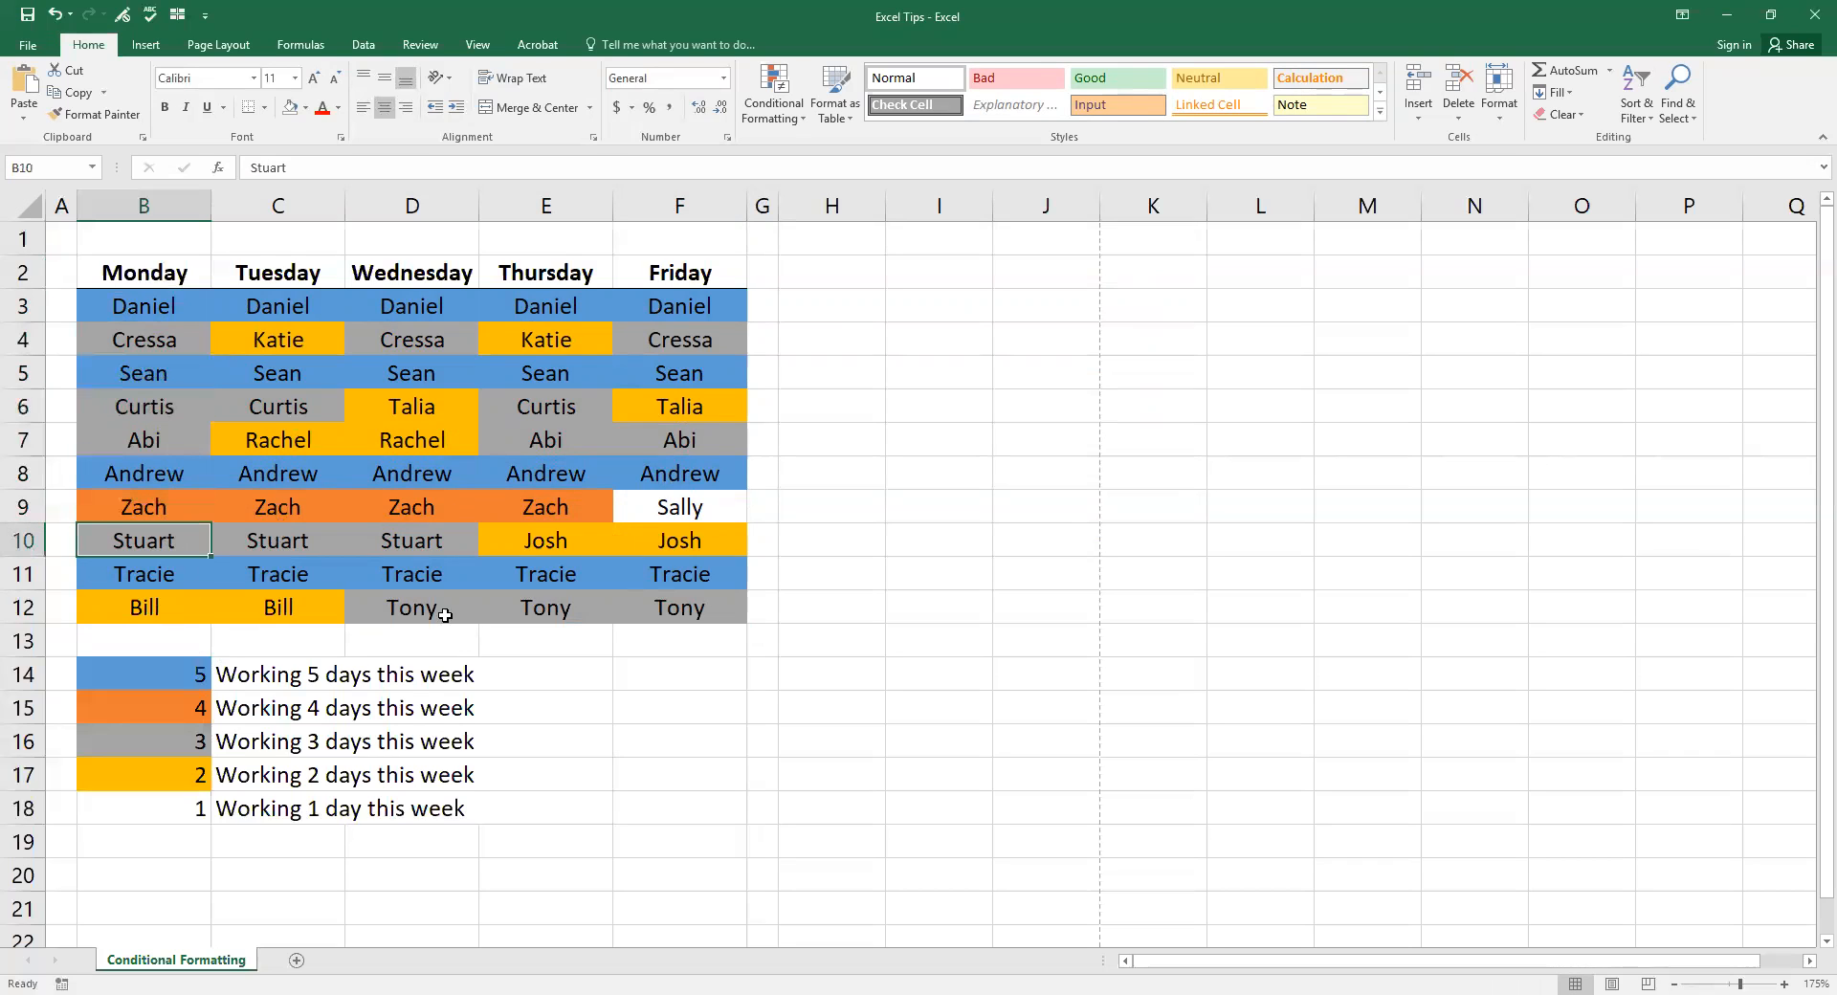
pyautogui.click(443, 614)
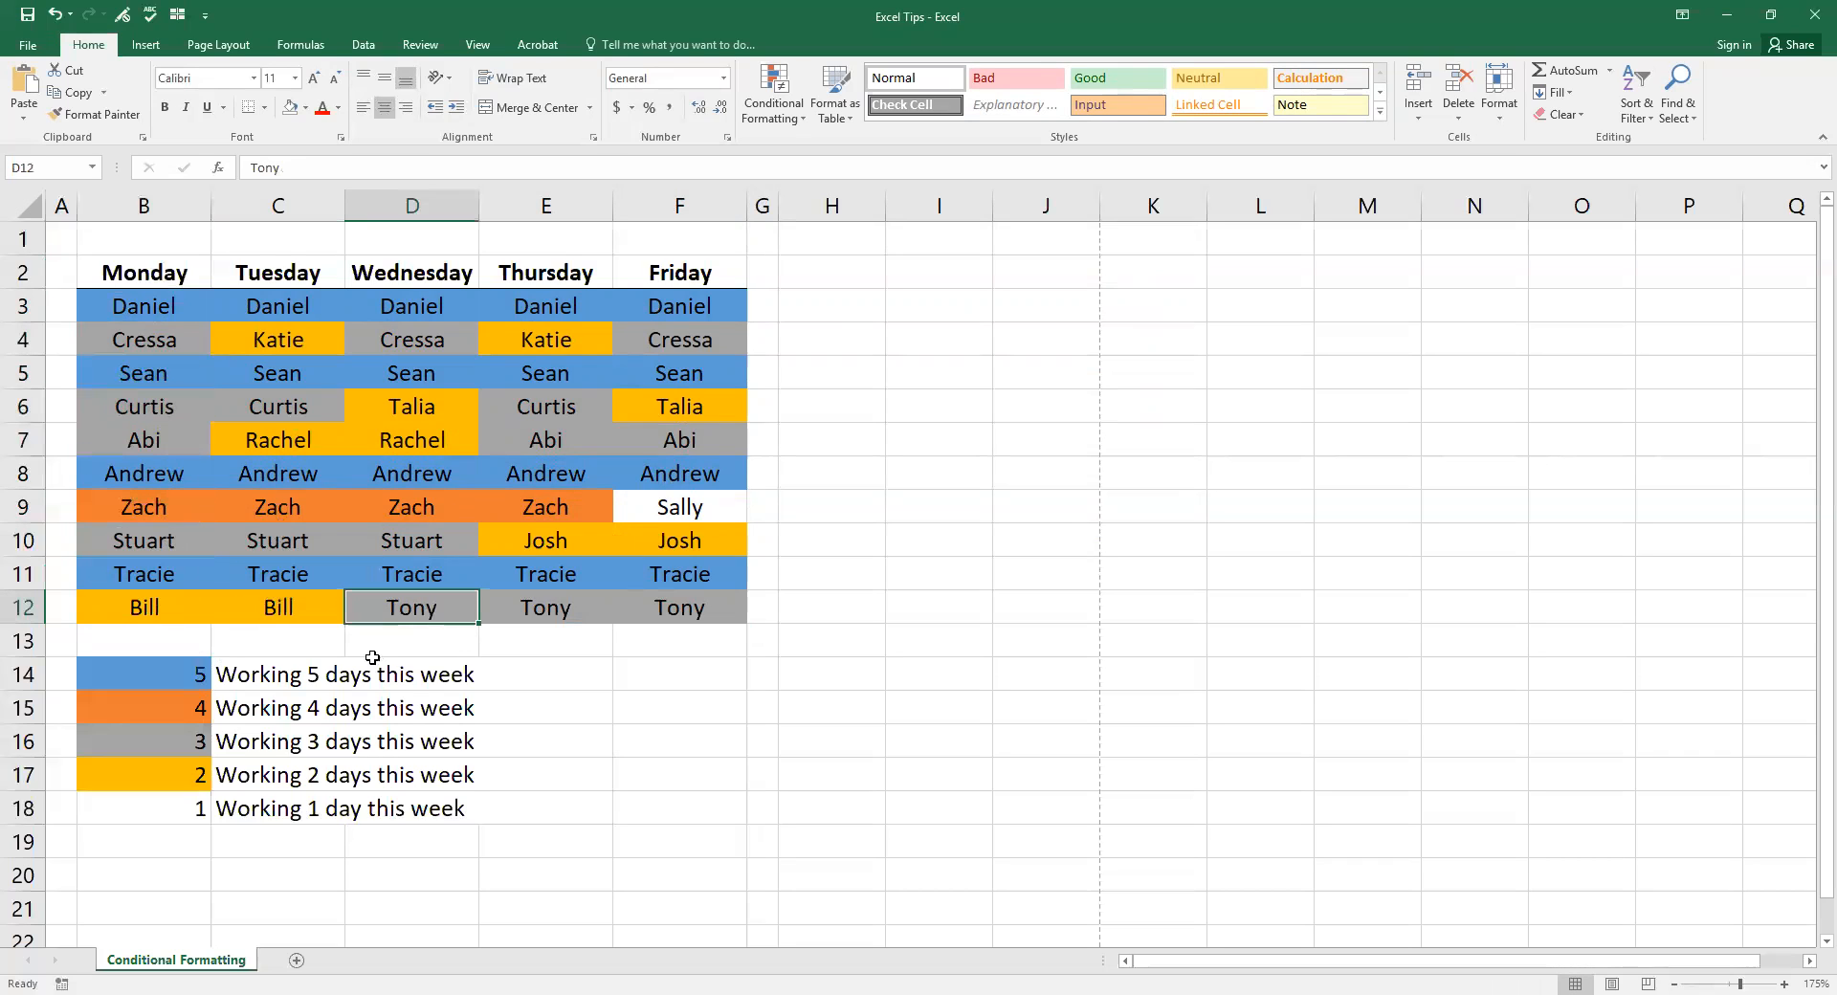
pyautogui.click(283, 354)
pyautogui.click(383, 404)
pyautogui.click(283, 442)
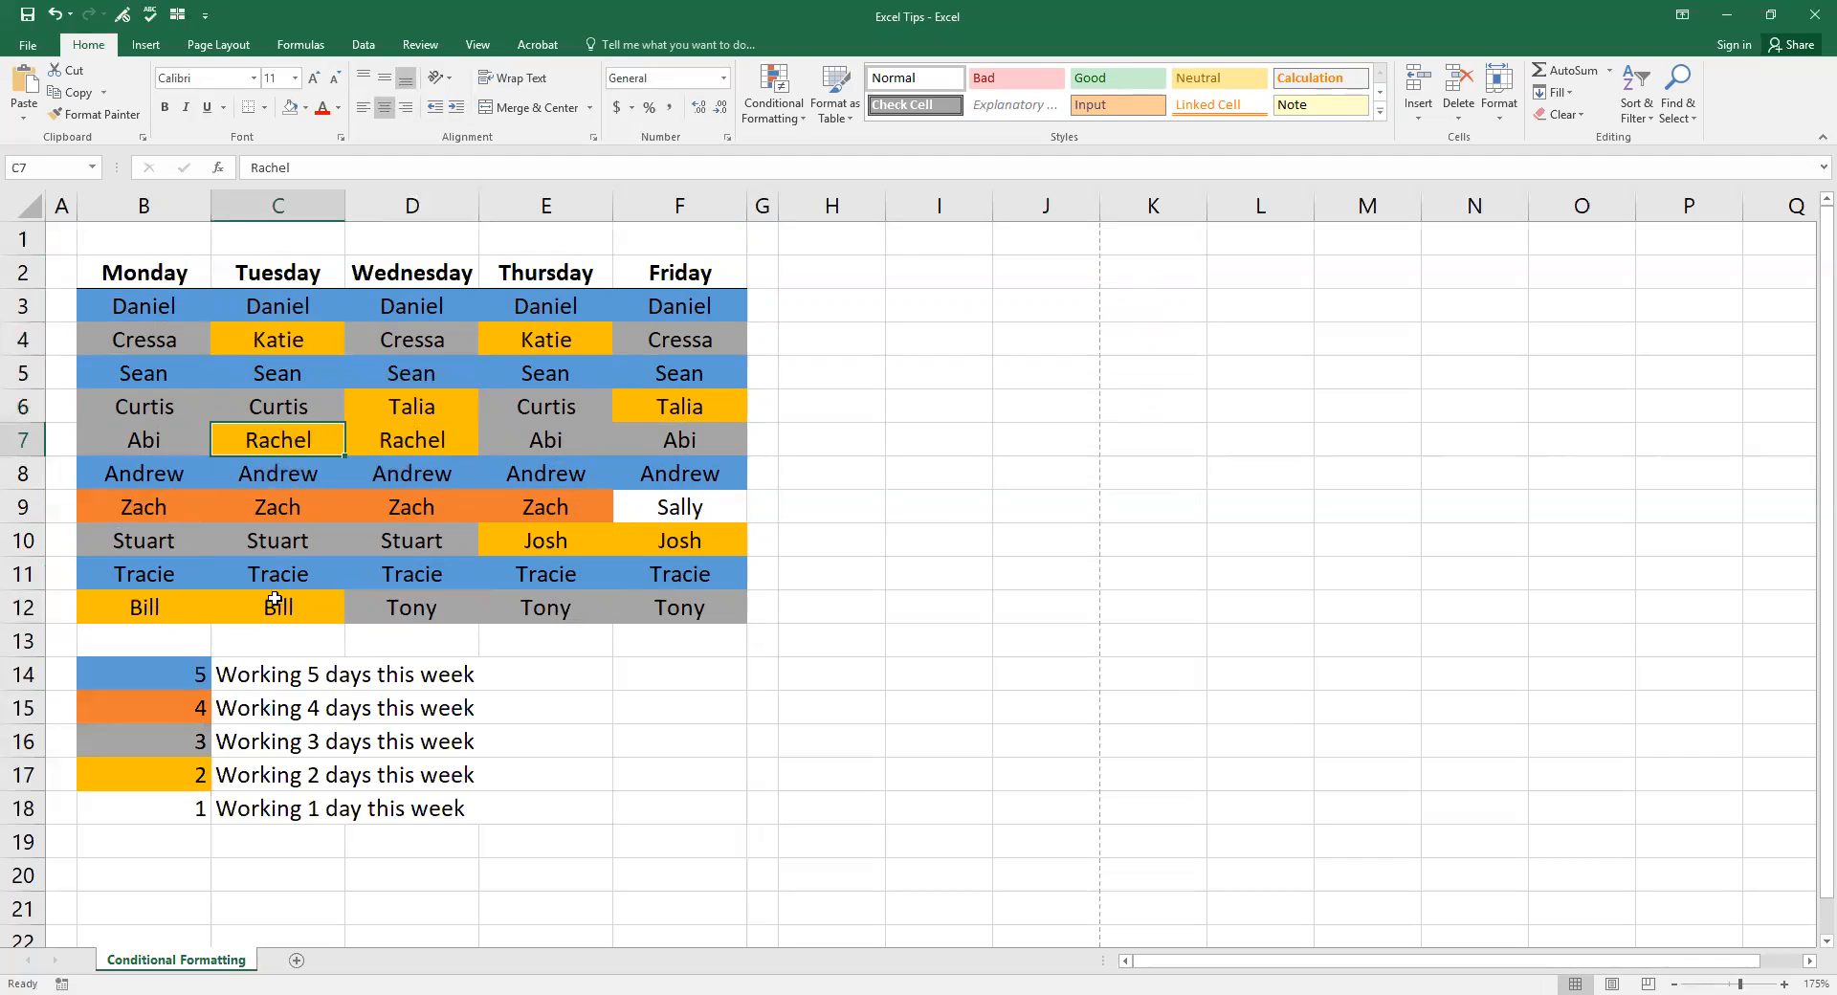
pyautogui.click(492, 552)
pyautogui.click(268, 611)
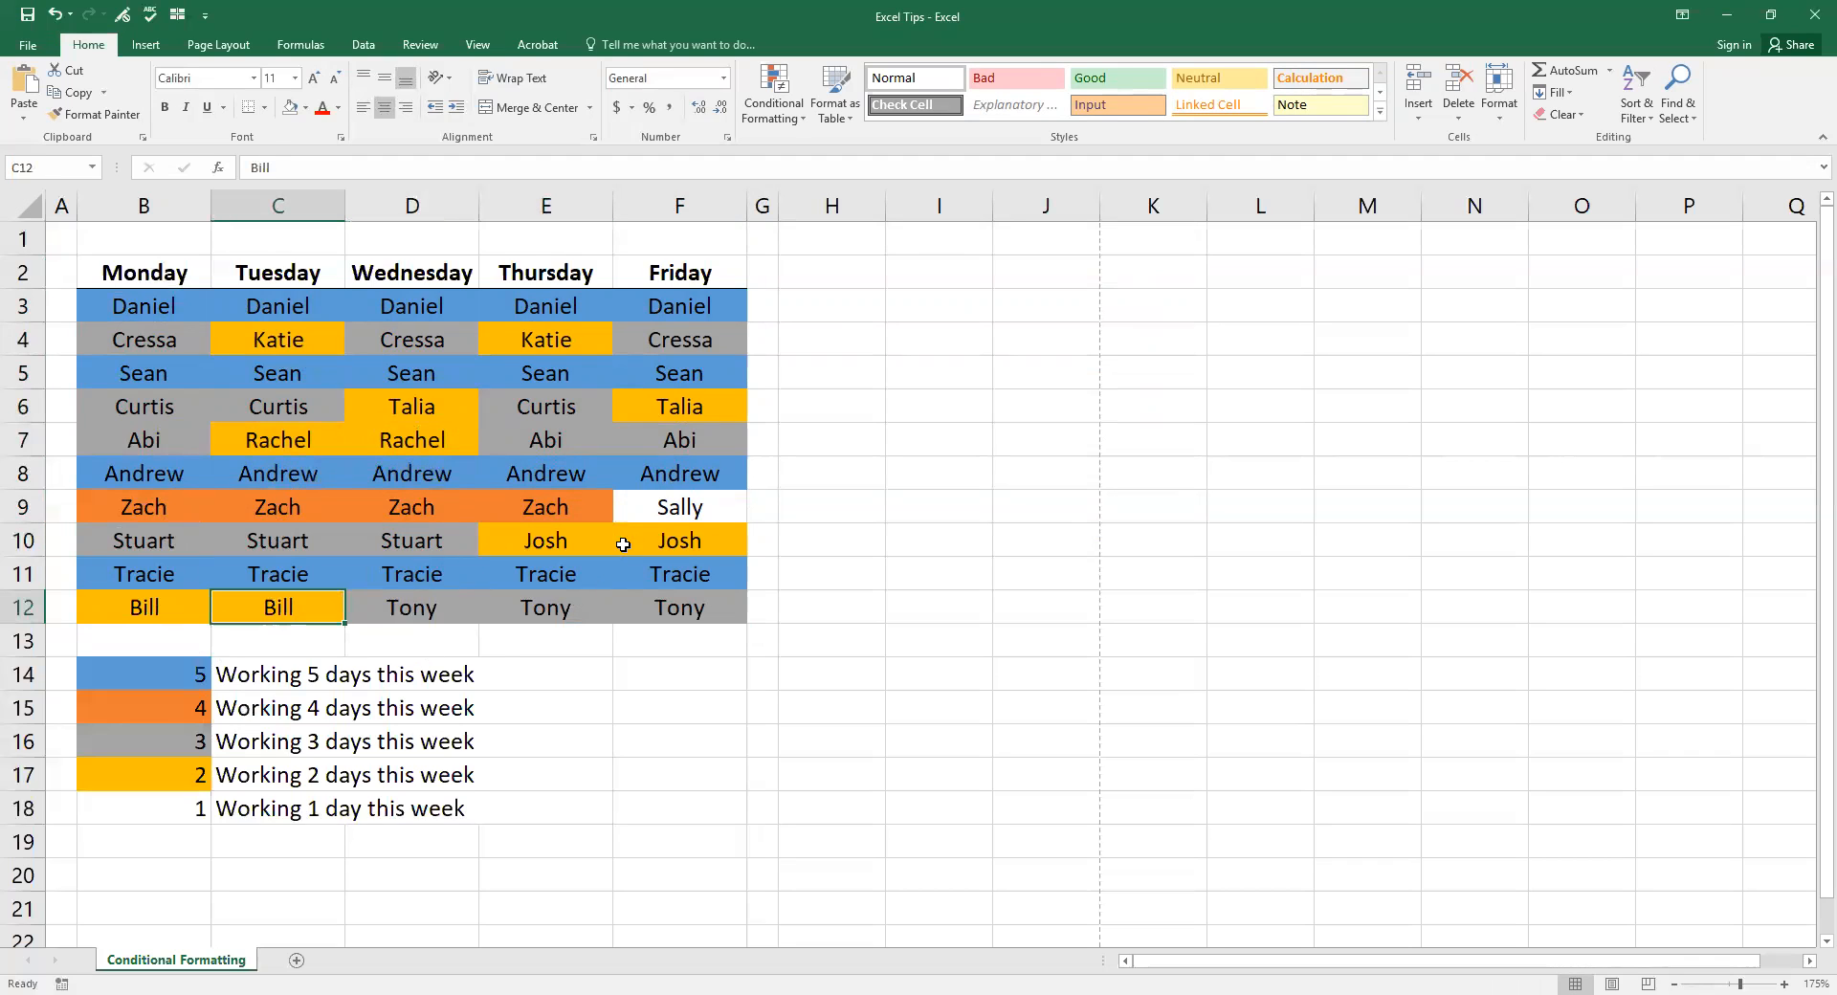
pyautogui.click(669, 512)
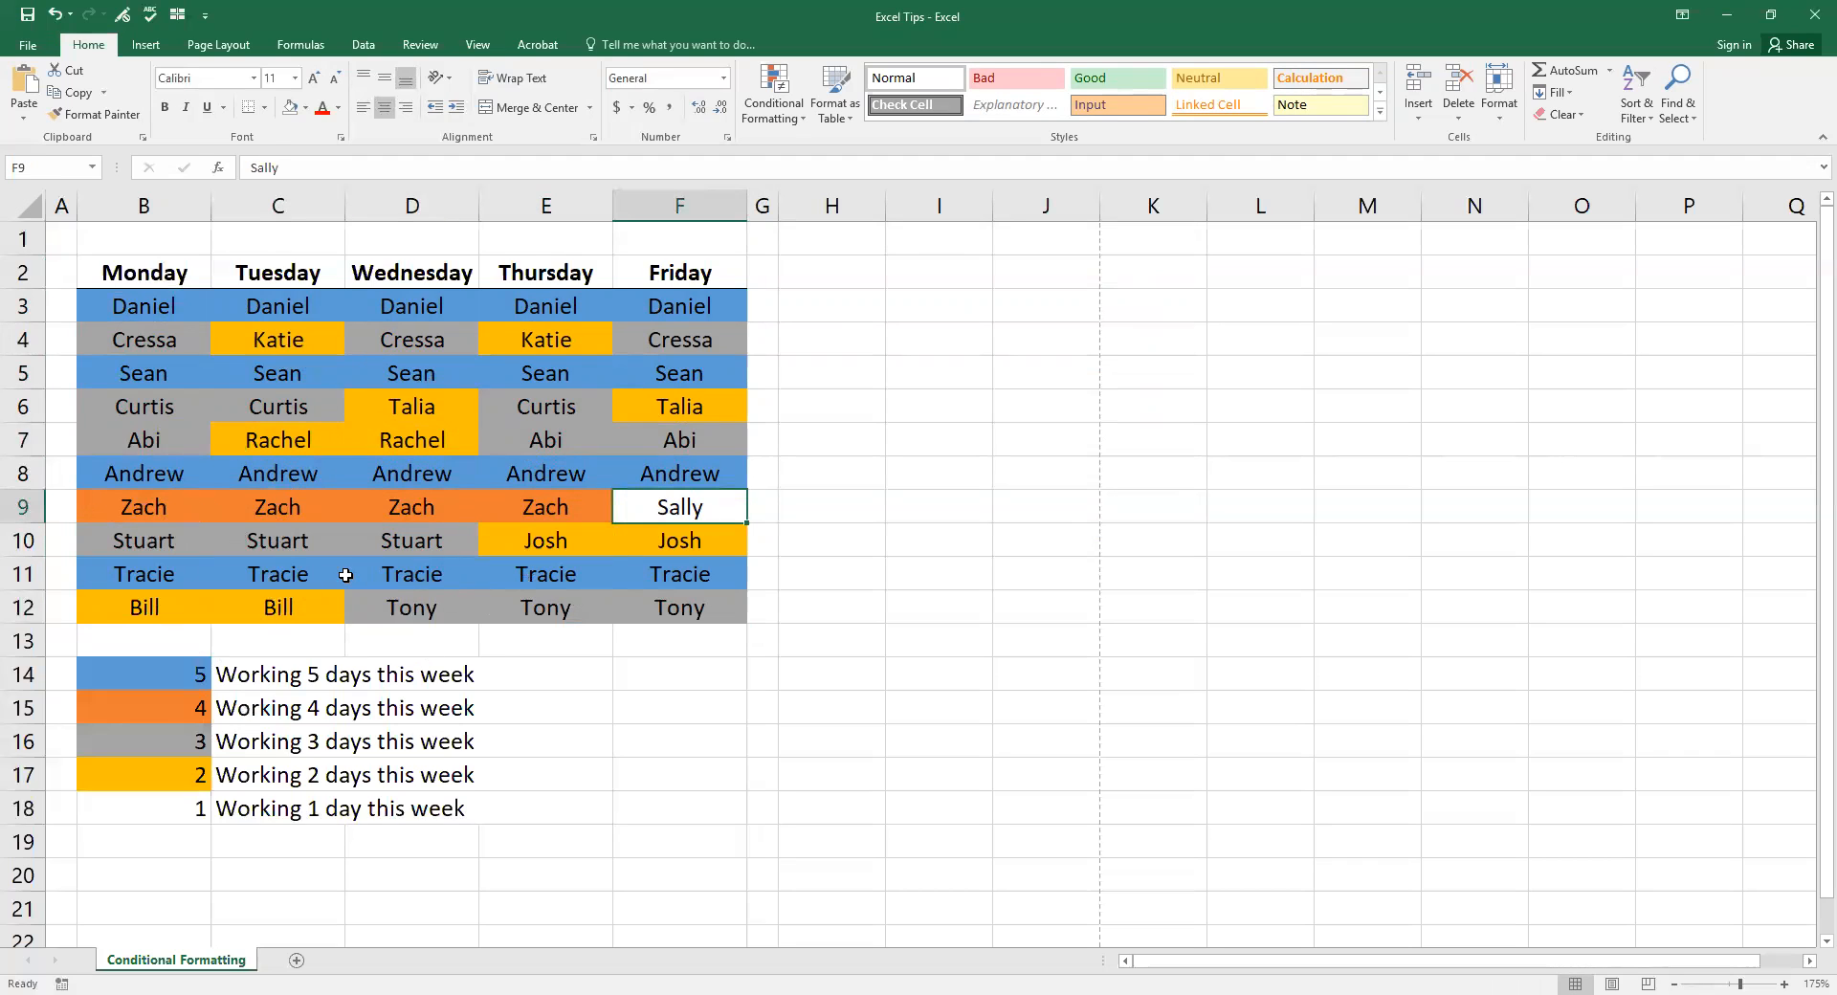
pyautogui.moveTo(153, 302); pyautogui.dragTo(674, 609)
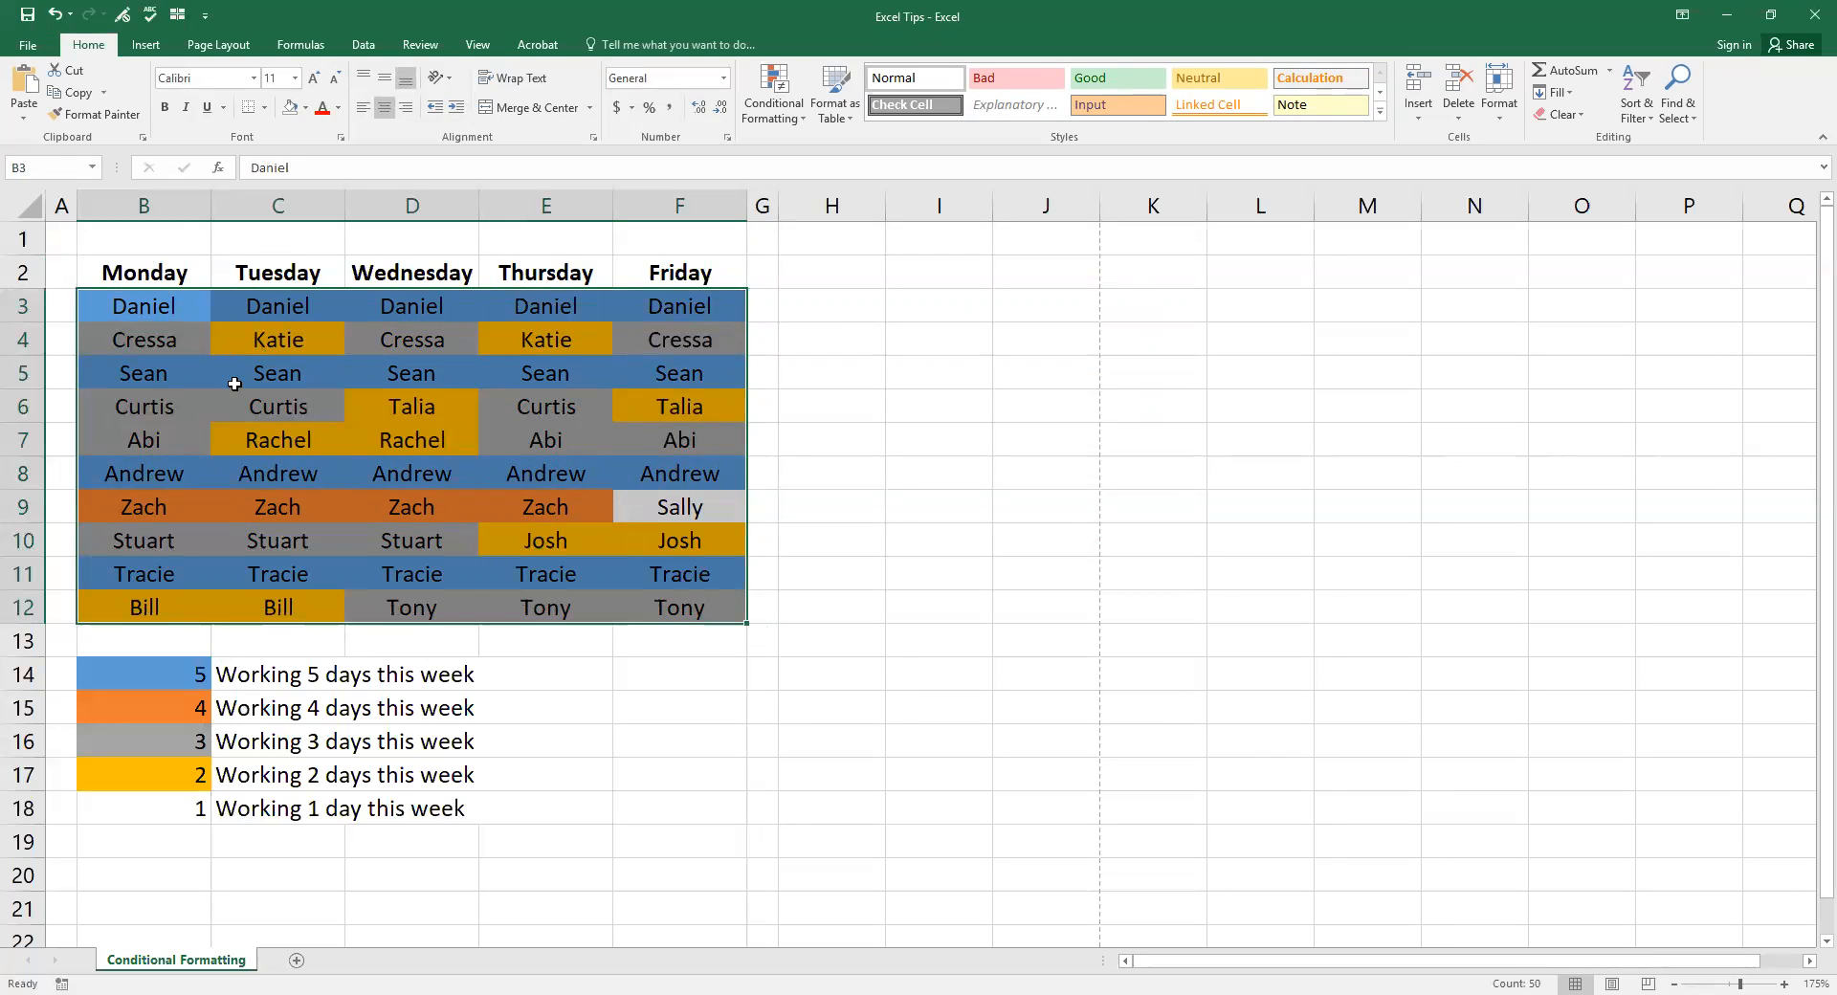
# Step: Set cell B3 to No Fill, then reselect B3:F12 and open Conditional Formatting
pyautogui.click(147, 299)
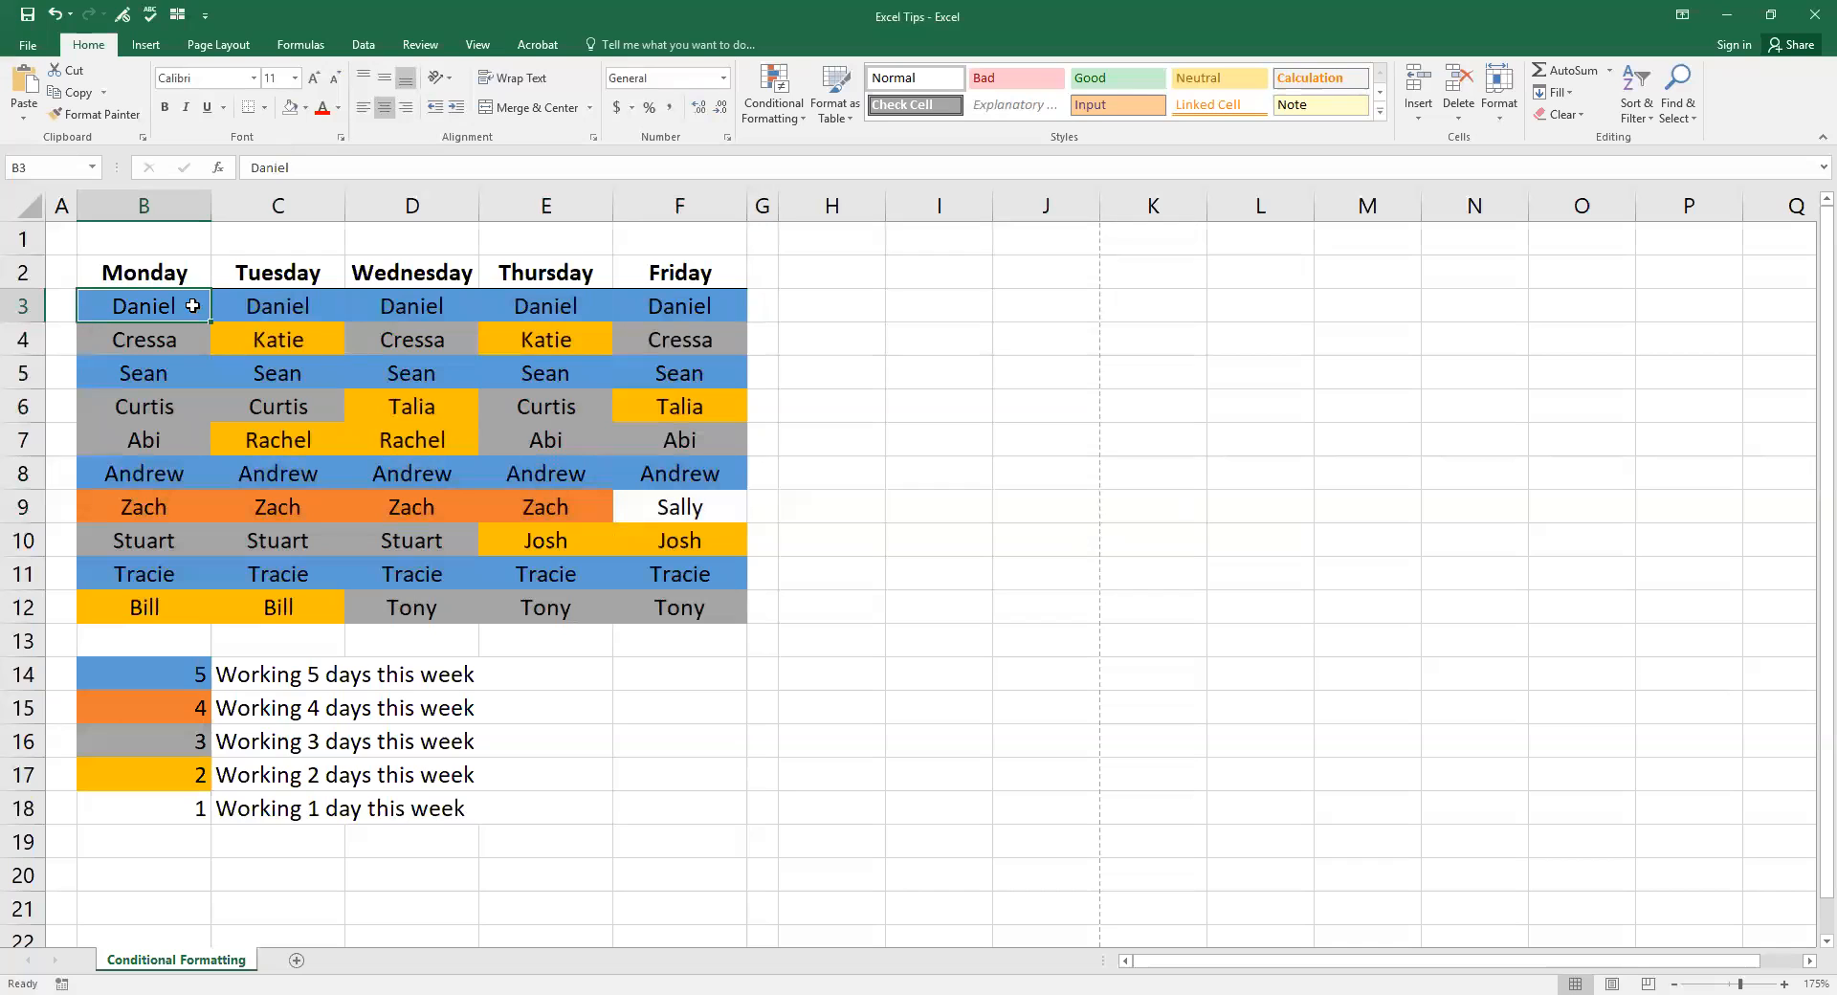
pyautogui.moveTo(168, 299); pyautogui.dragTo(705, 611)
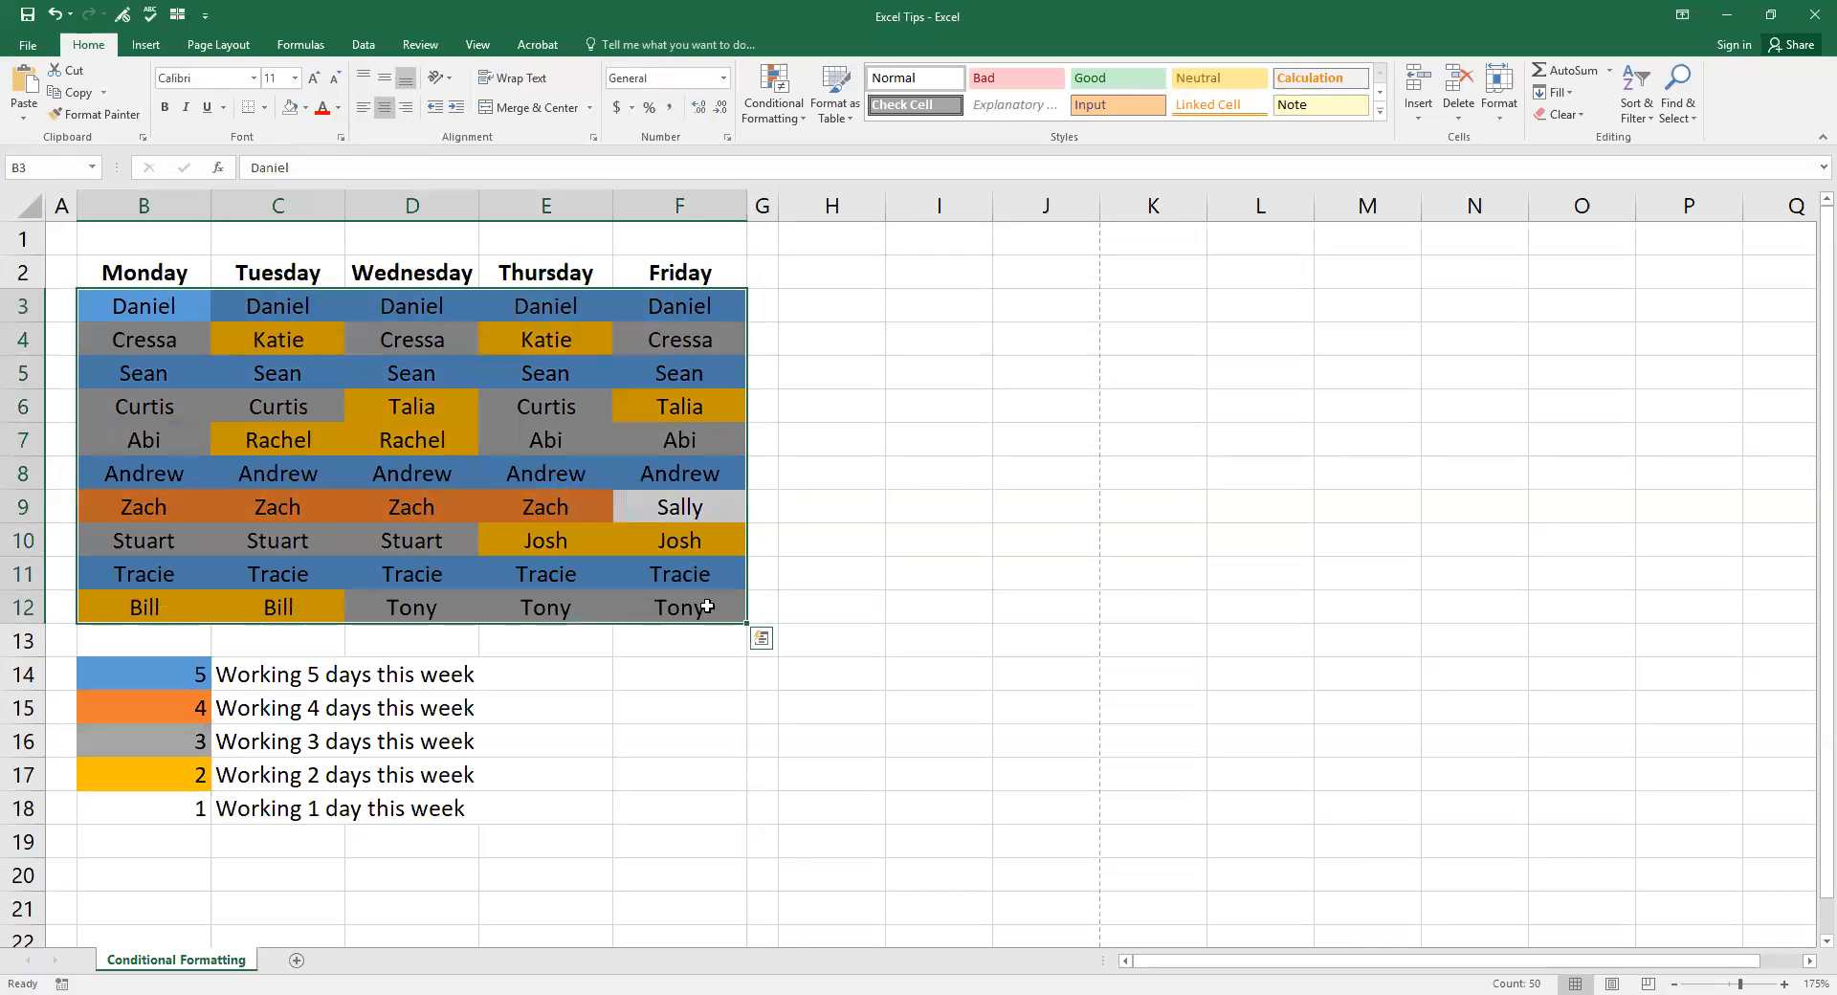
pyautogui.click(192, 306)
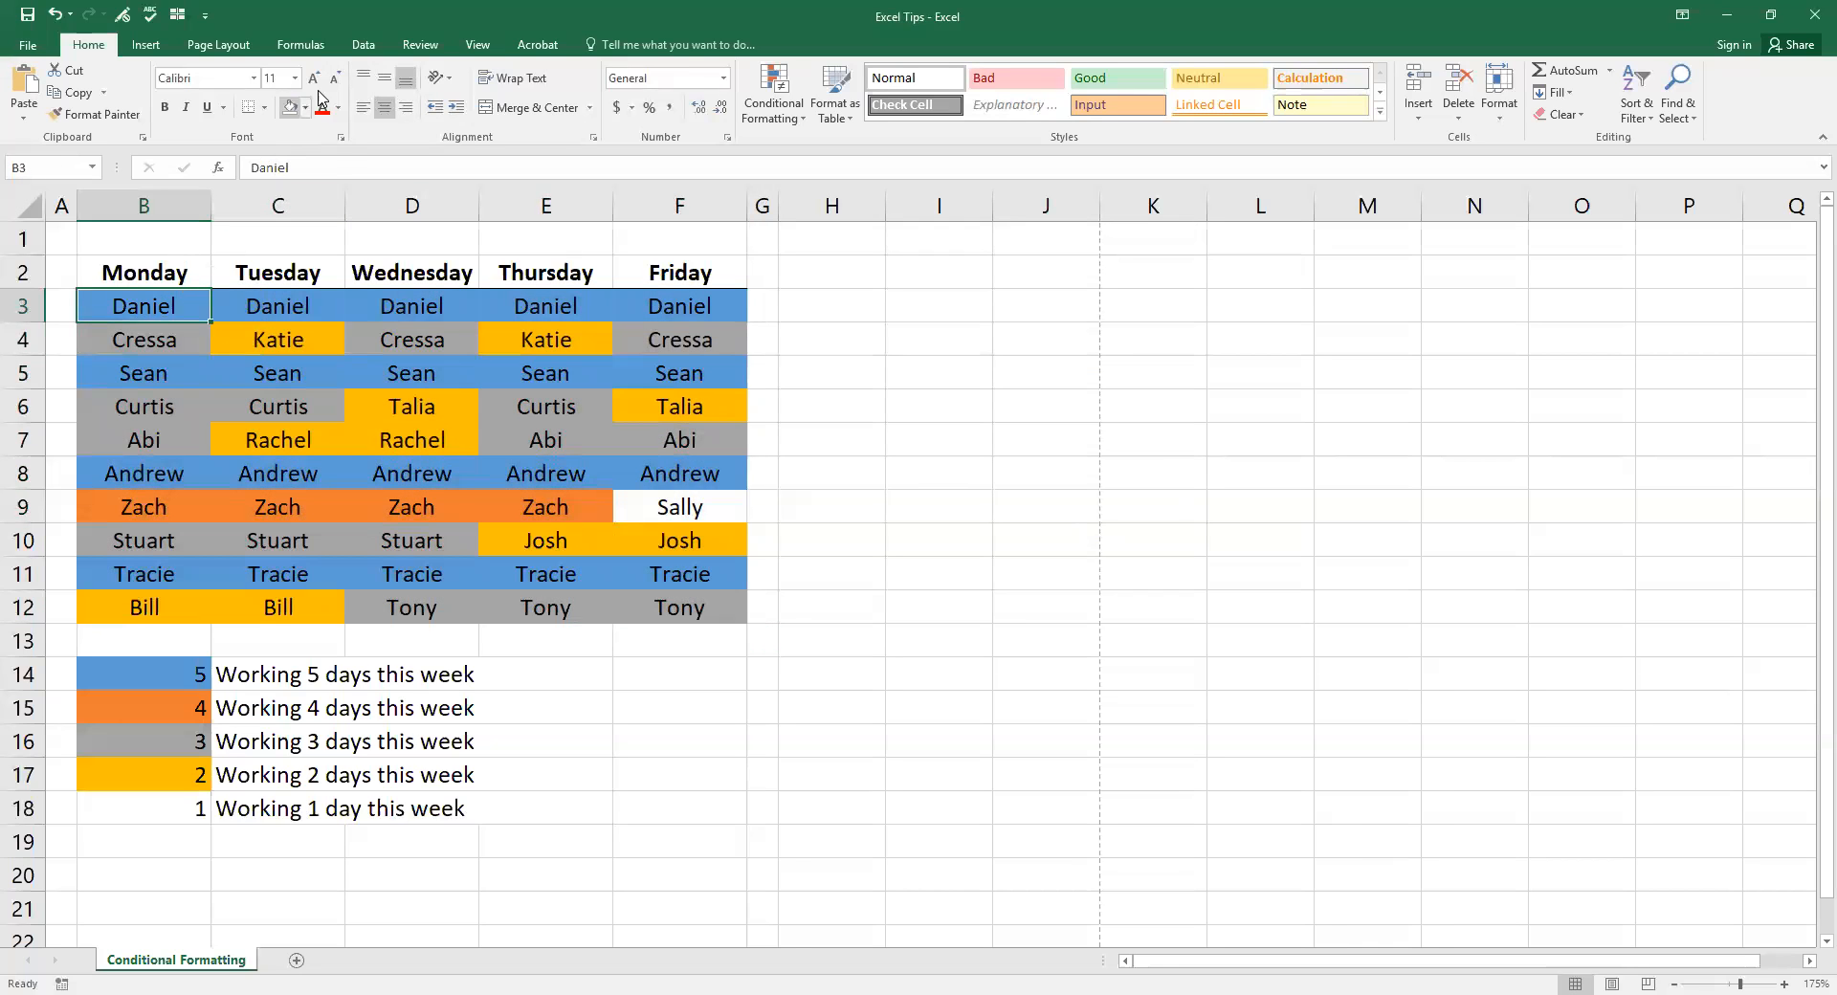
pyautogui.click(306, 108)
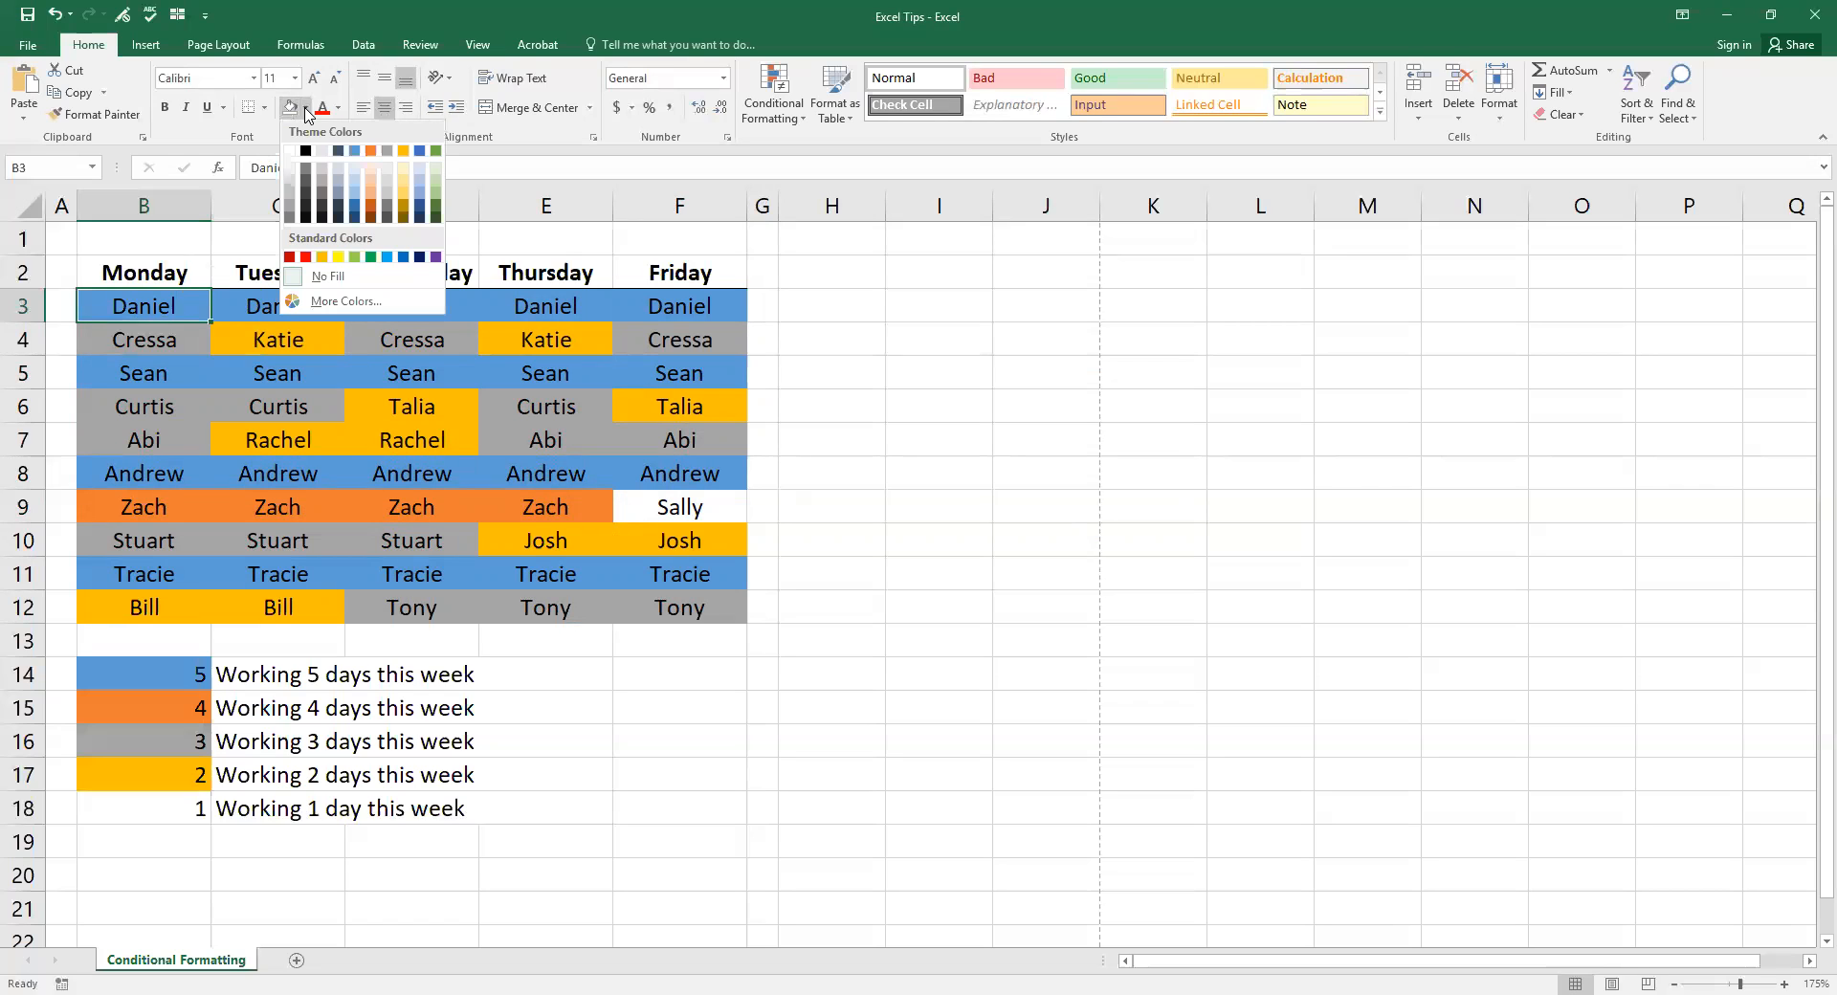
pyautogui.click(330, 277)
pyautogui.moveTo(153, 307); pyautogui.dragTo(697, 597)
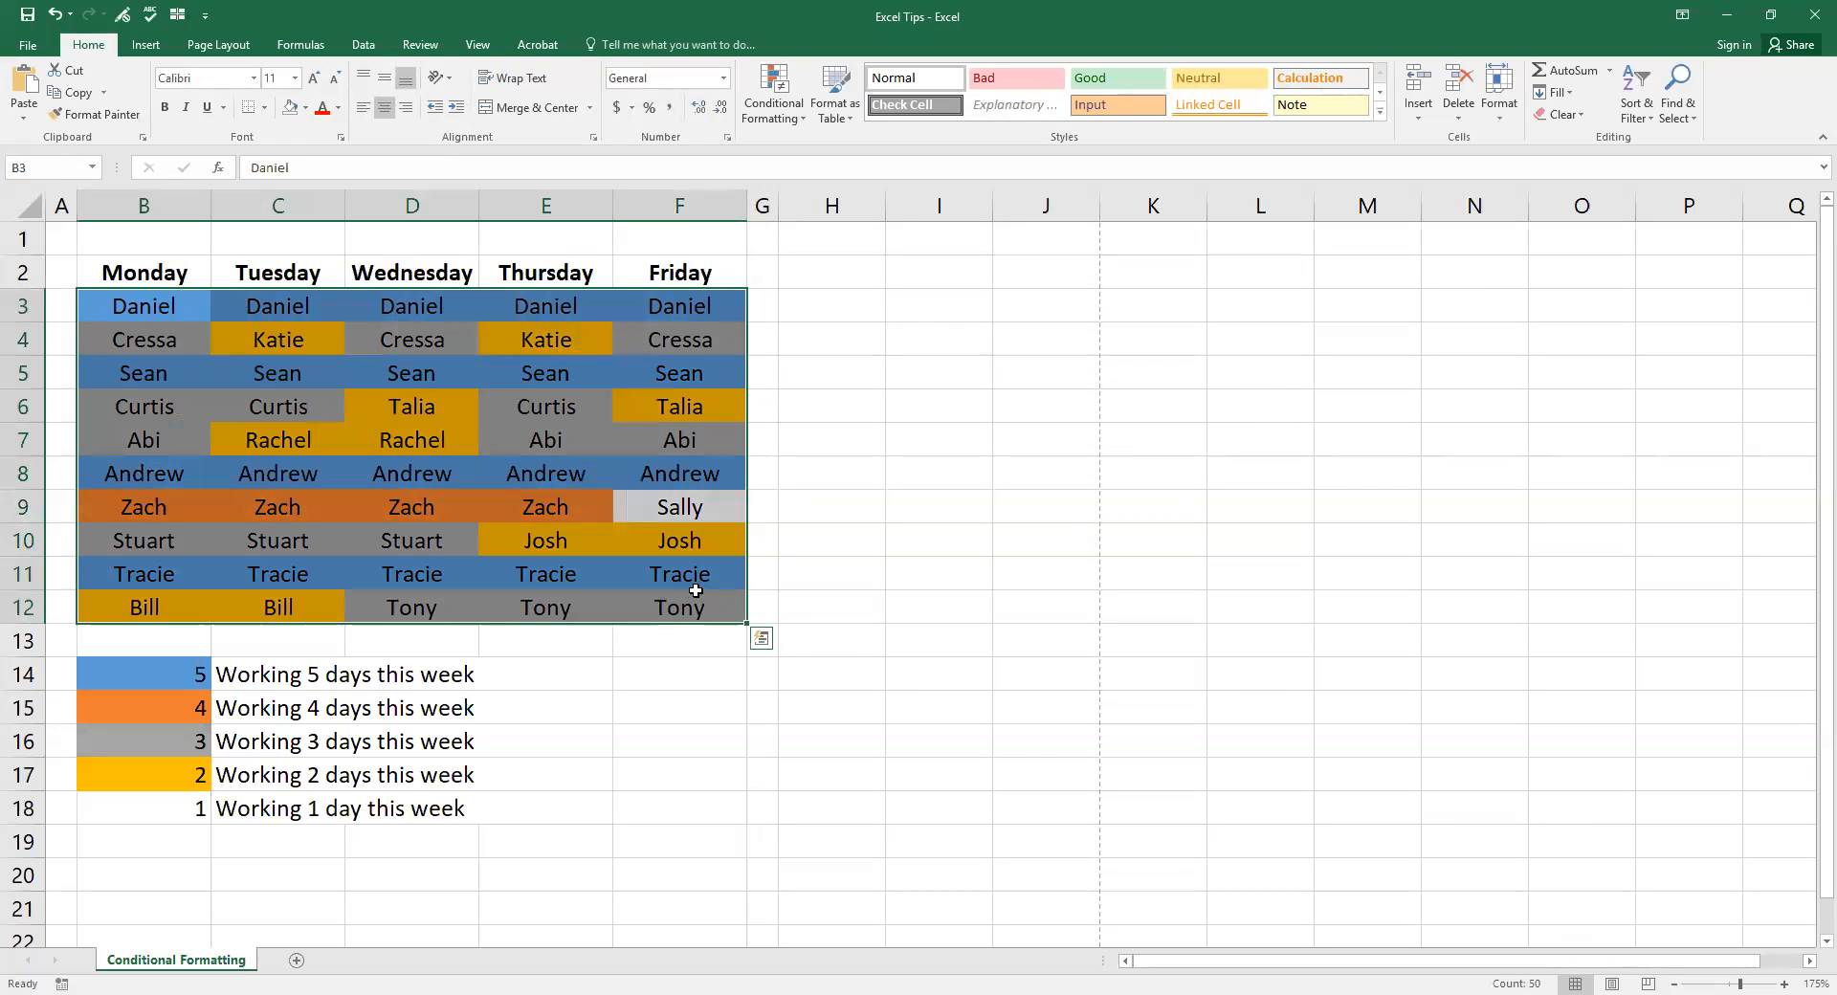
pyautogui.click(788, 120)
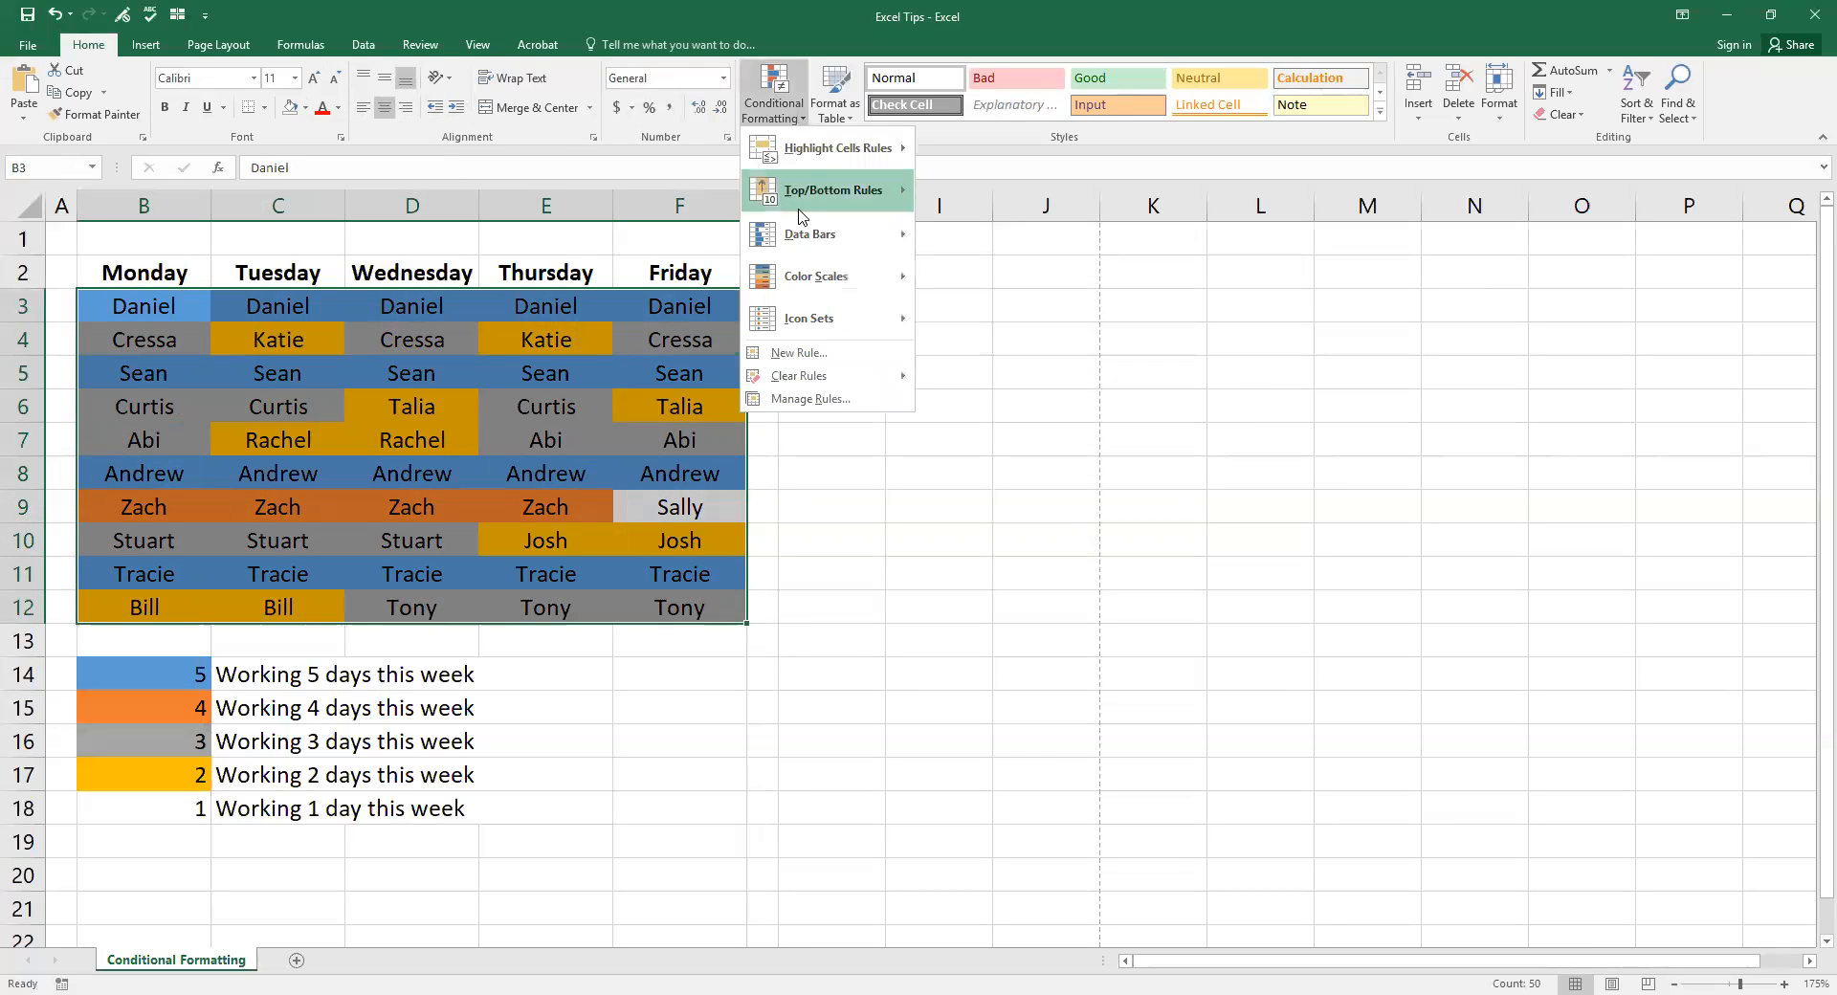
pyautogui.click(811, 399)
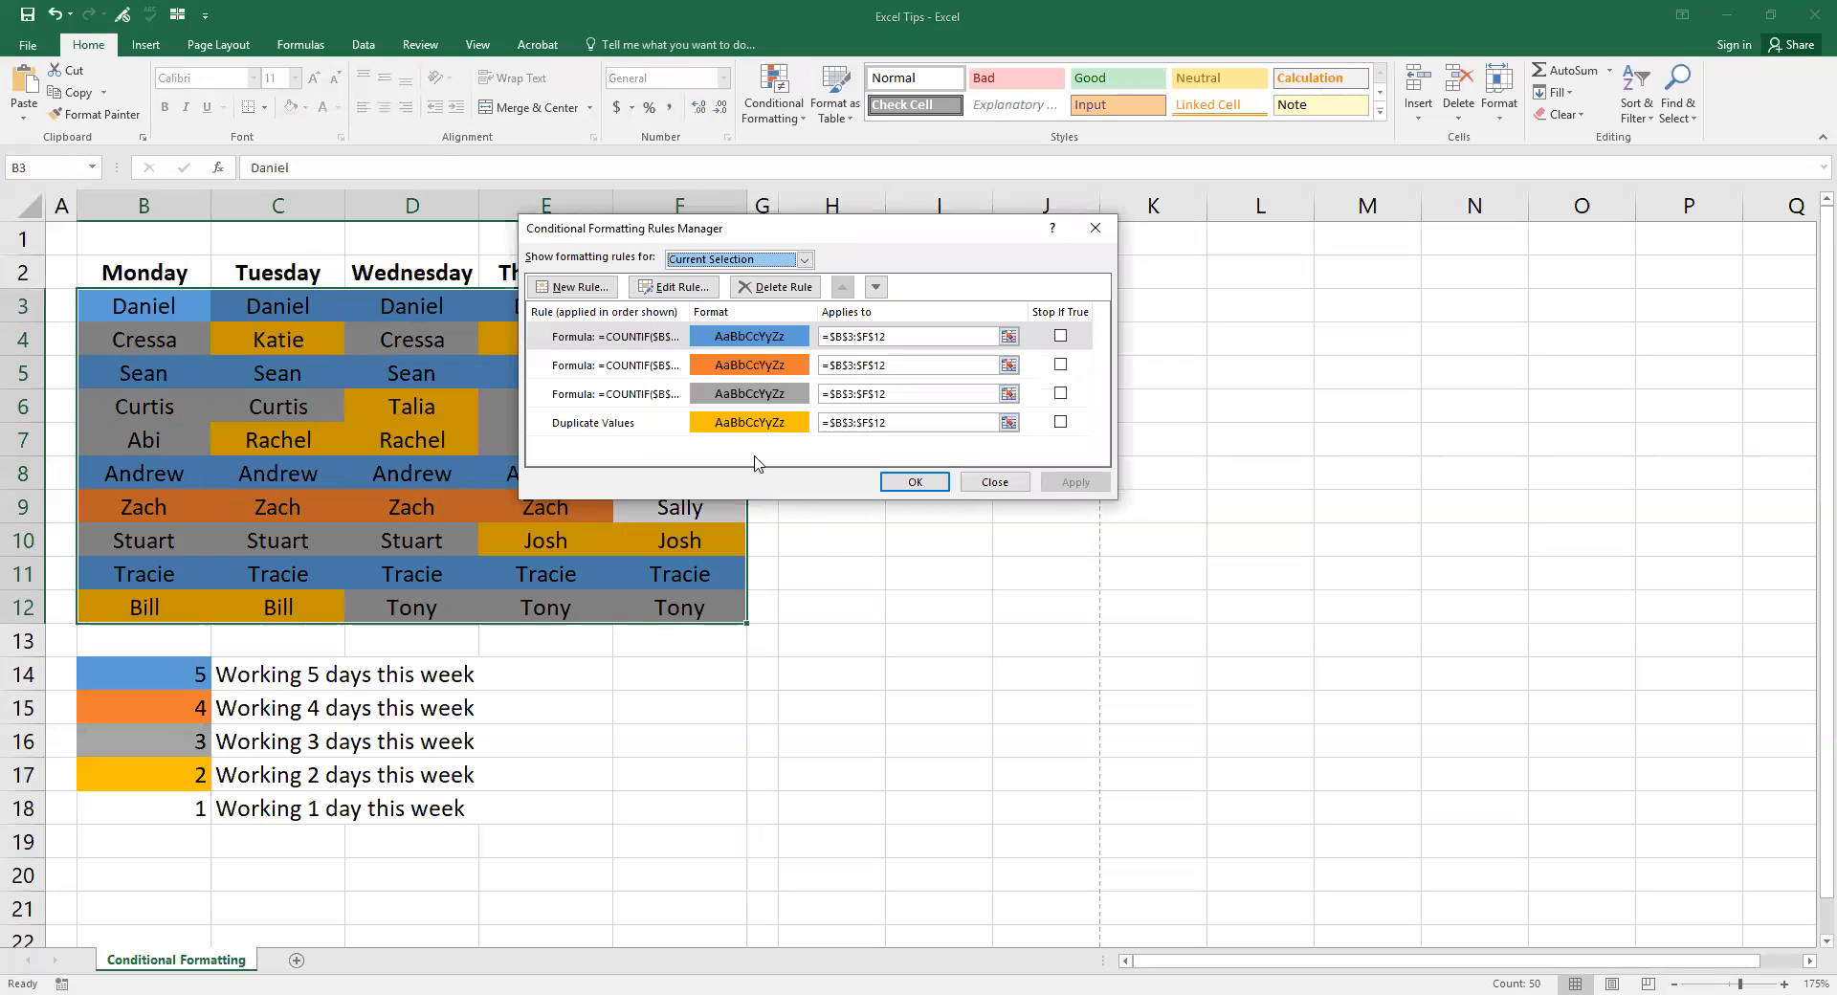
pyautogui.click(615, 373)
pyautogui.click(623, 396)
pyautogui.click(622, 426)
pyautogui.click(617, 391)
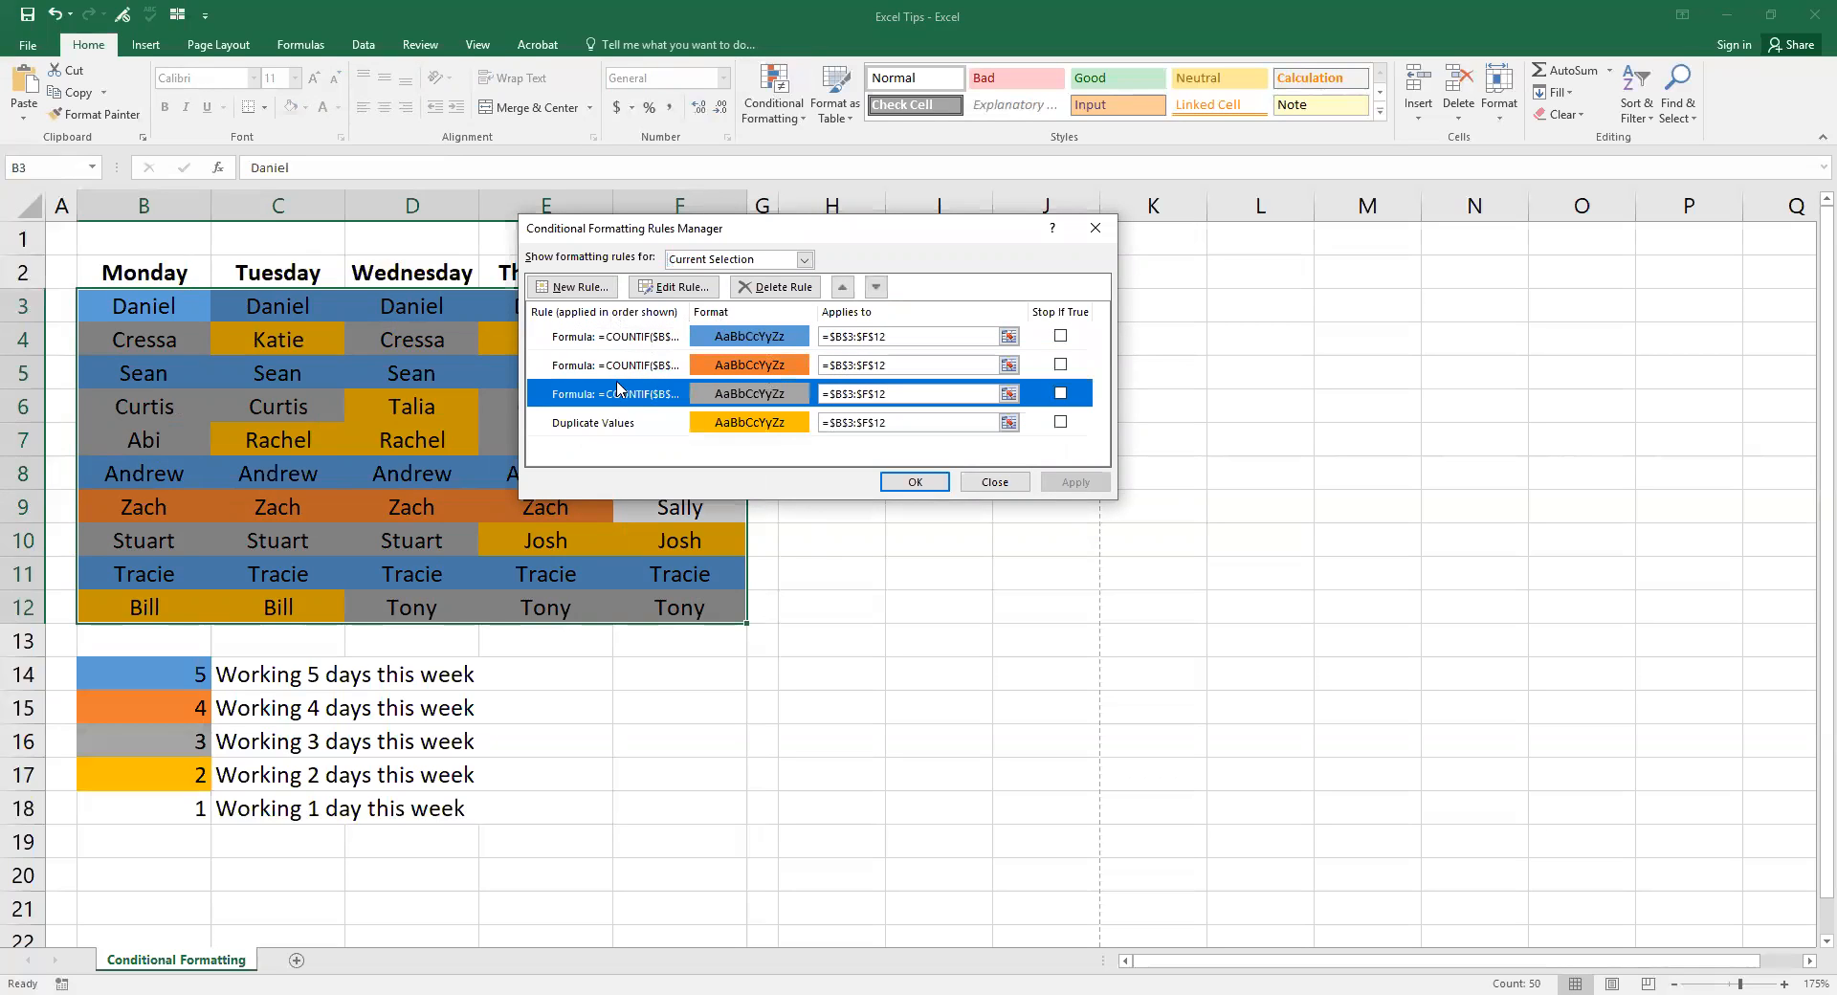
pyautogui.click(671, 287)
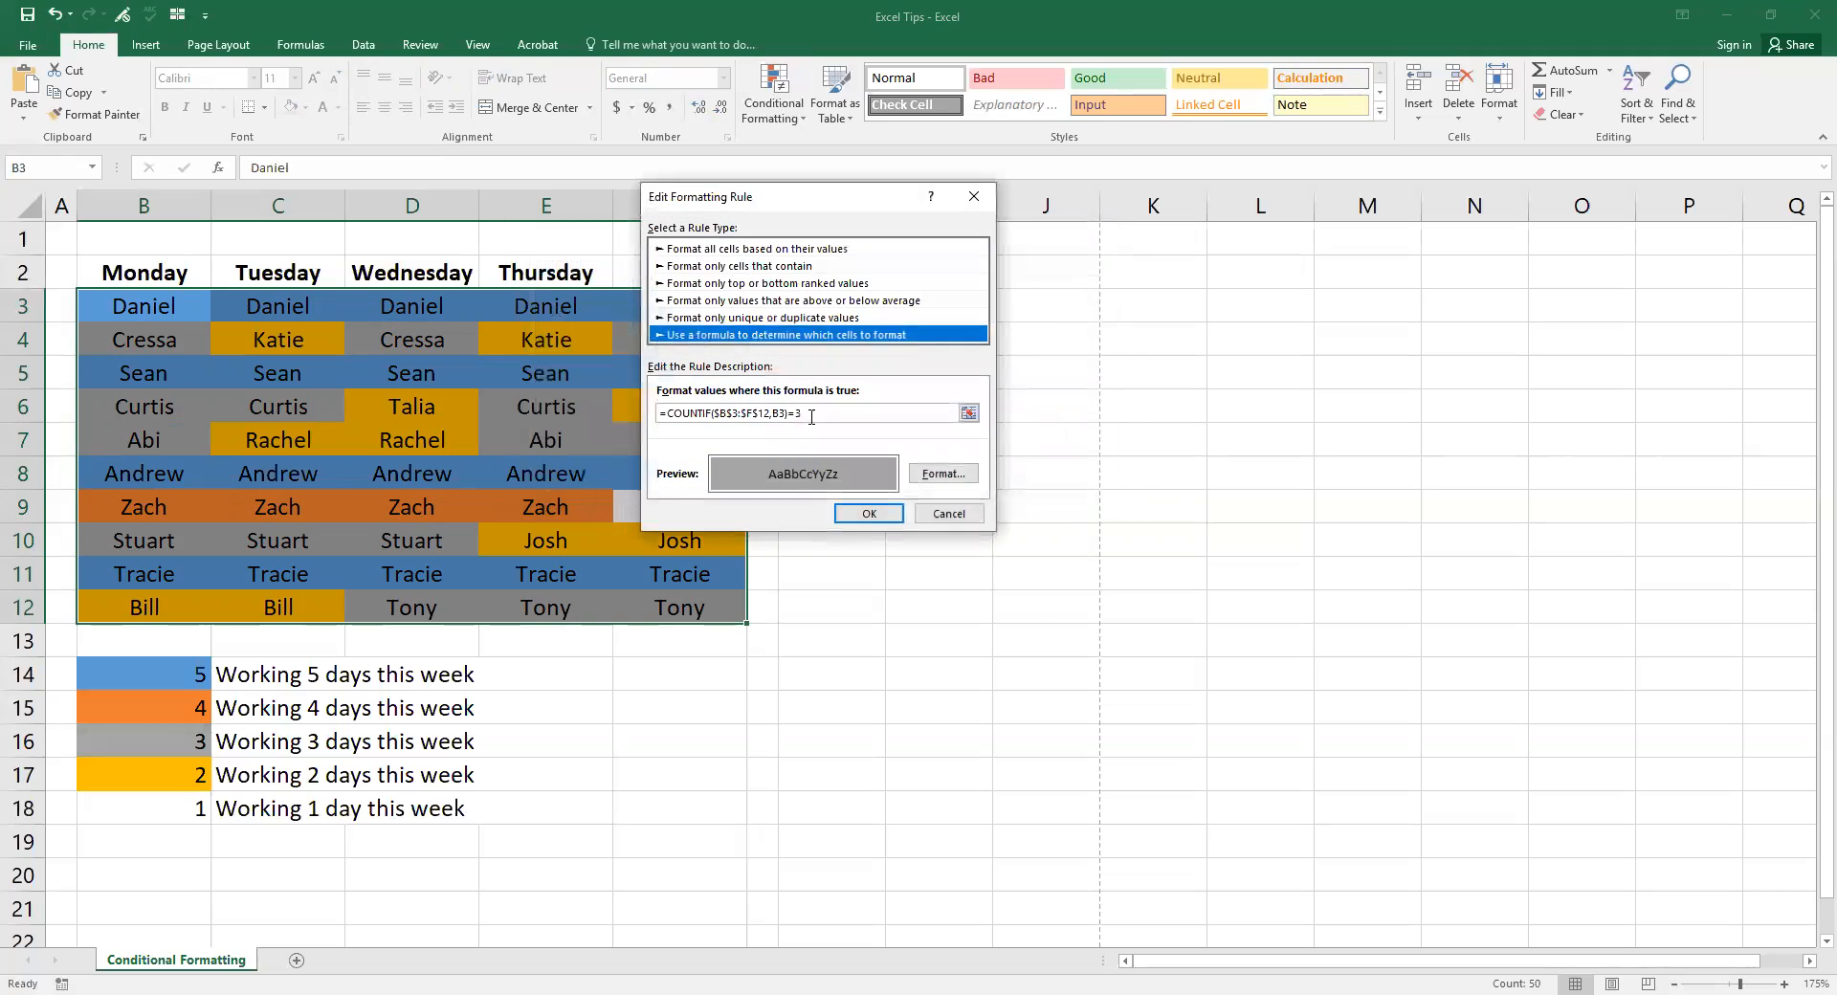
pyautogui.click(949, 513)
pyautogui.click(995, 485)
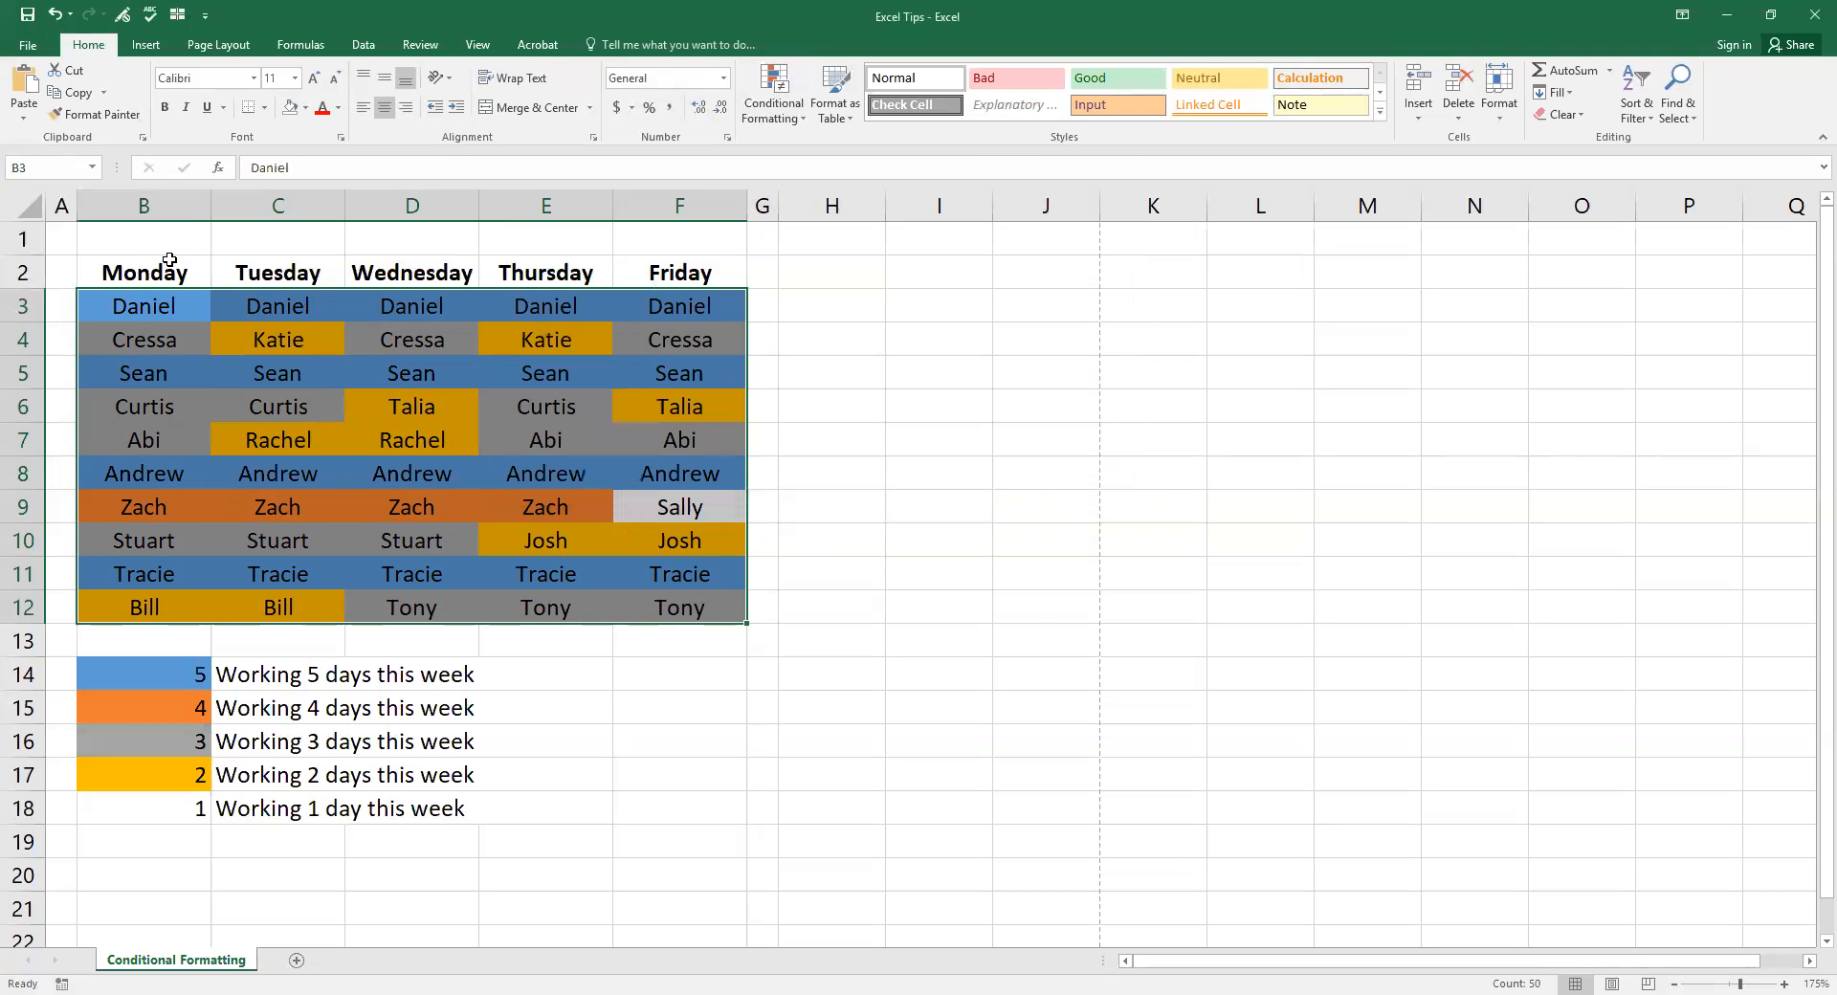
pyautogui.click(70, 240)
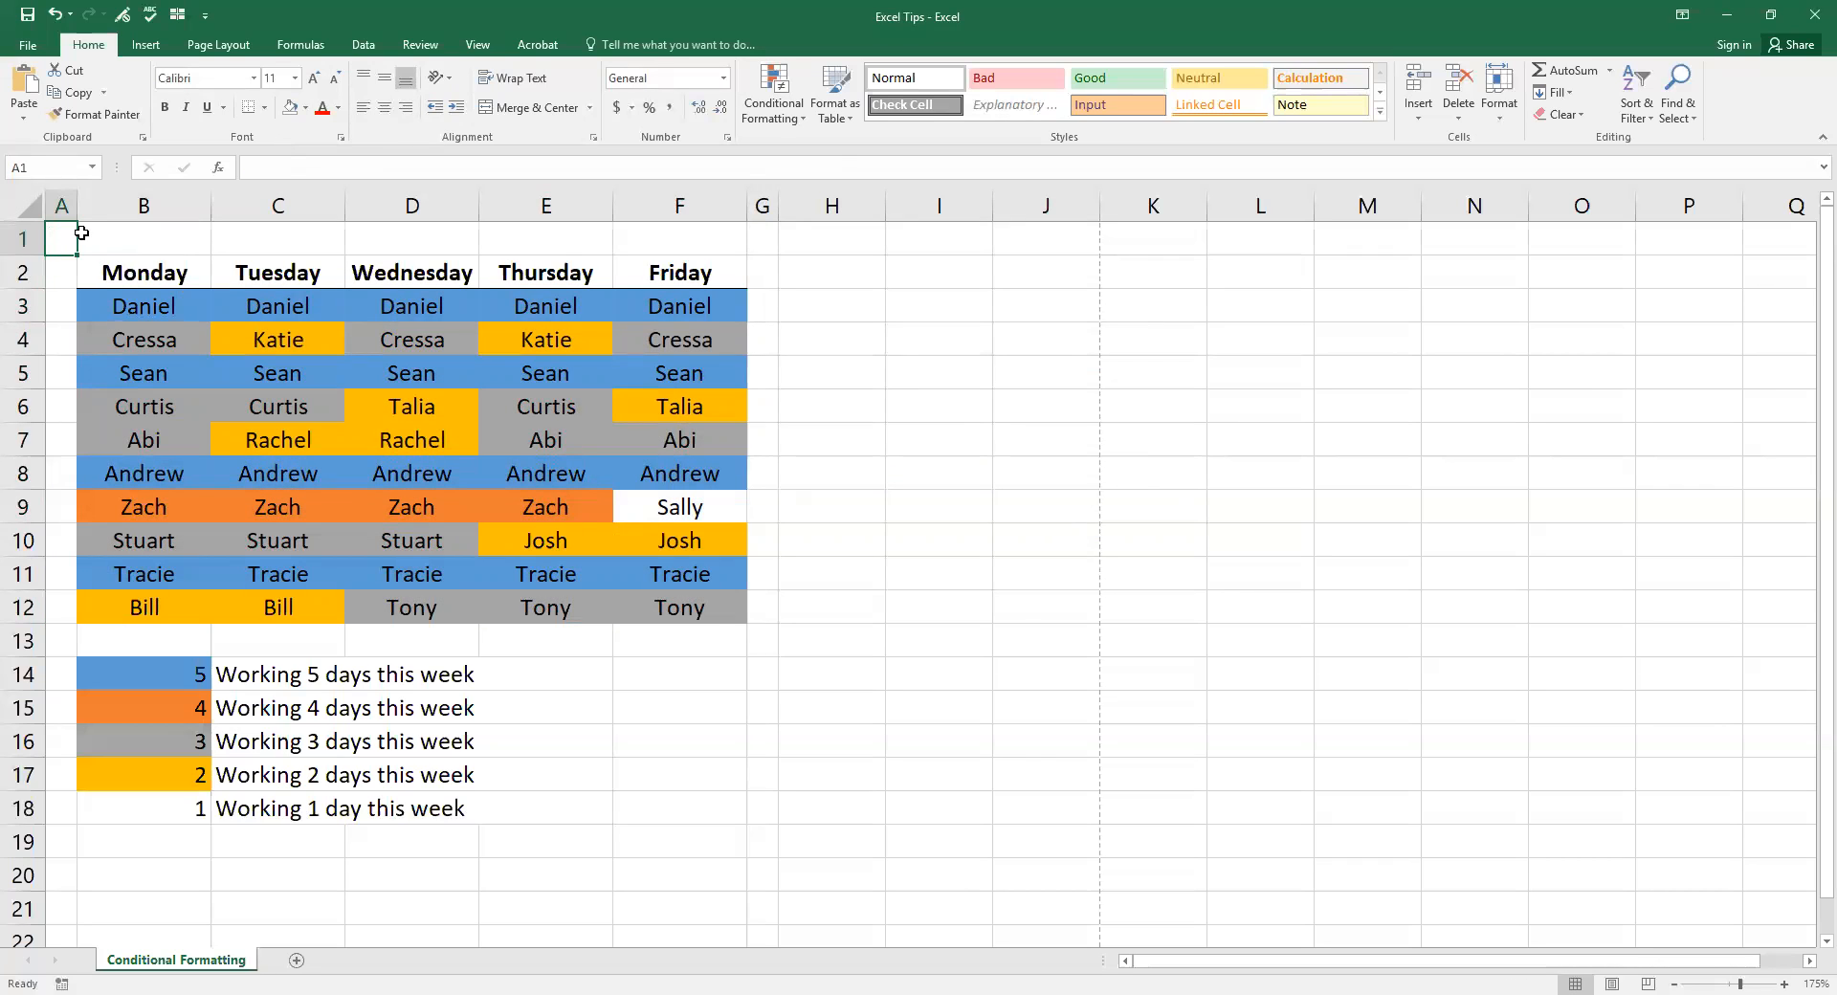